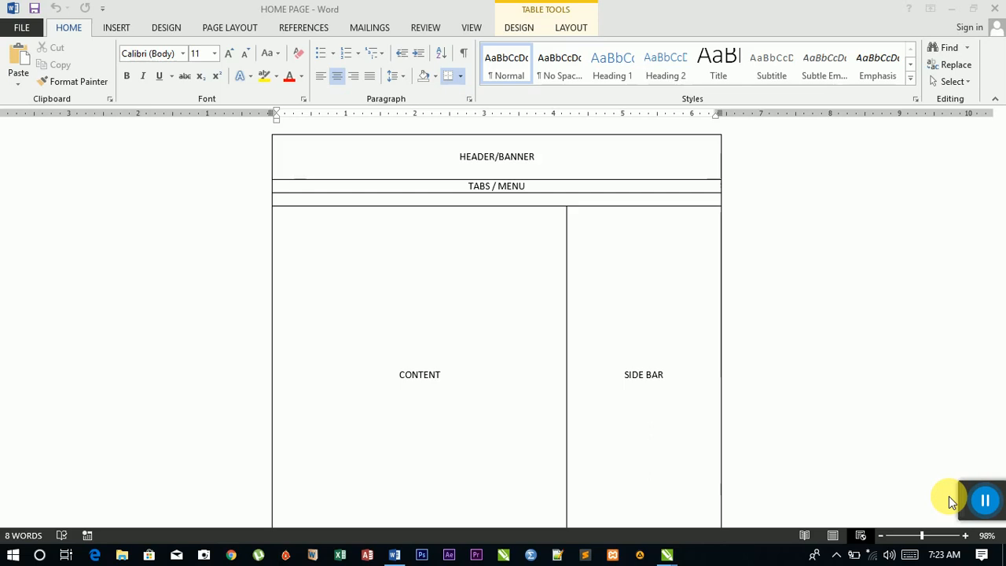
scroll(646, 389, "down", 2)
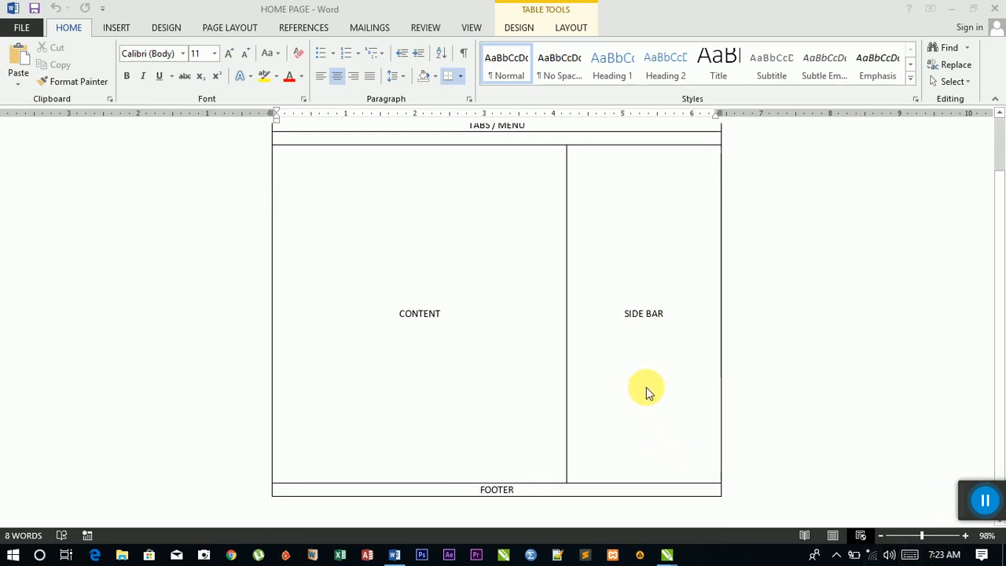
scroll(646, 390, "up", 1)
scroll(646, 390, "up", 1)
scroll(646, 390, "down", 1)
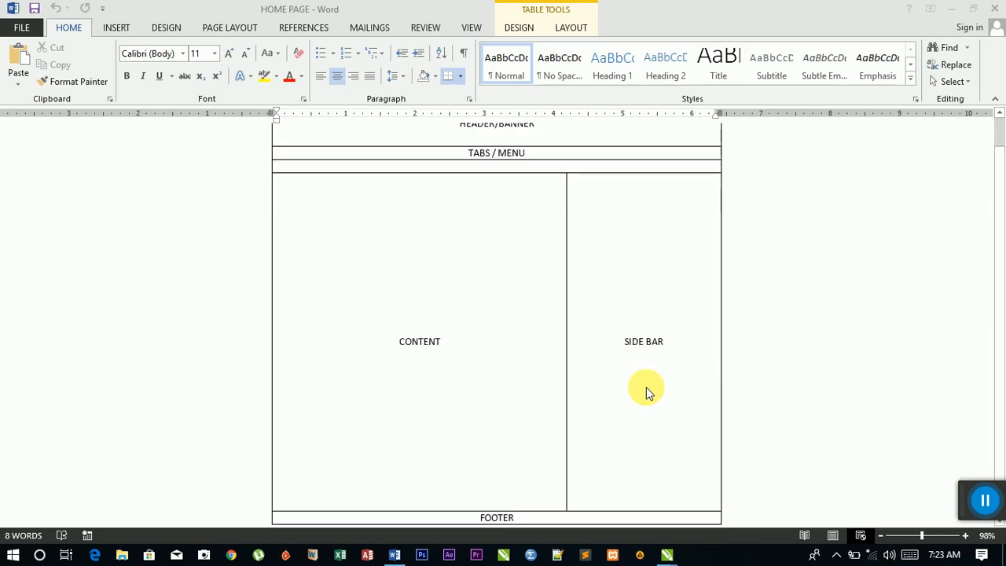
scroll(646, 388, "up", 1)
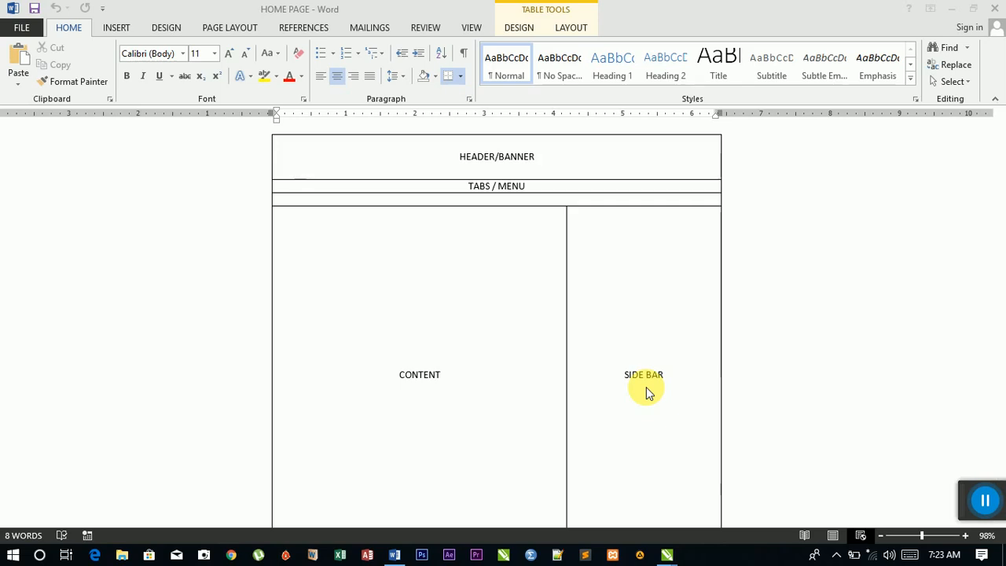
Delete the HEADER/BANNER placeholder text from the table's first row
left_click(537, 159)
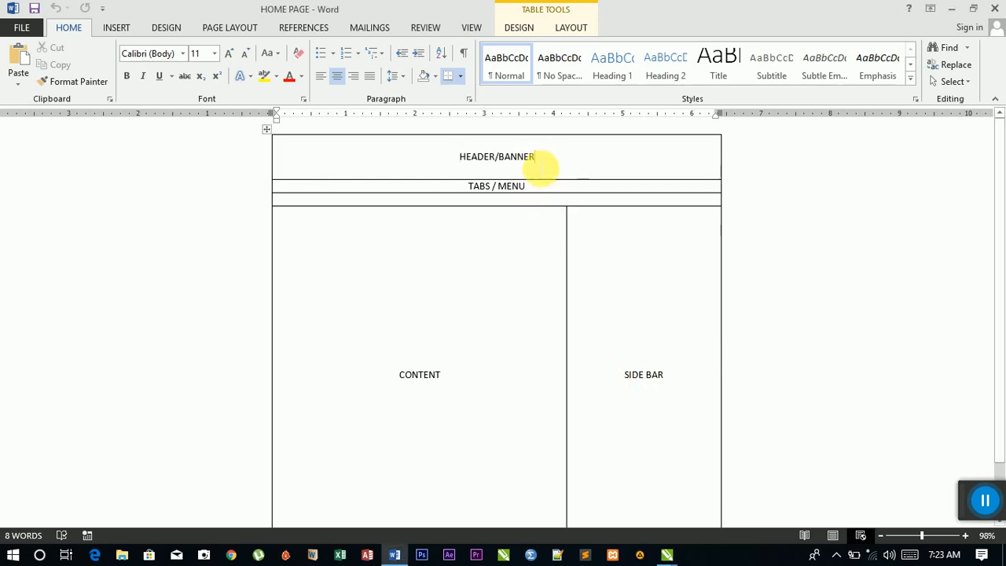
key("BackSpace")
key("BackSpace")
key("BackSpace")
key("BackSpace")
key("BackSpace")
key("BackSpace")
key("BackSpace")
key("BackSpace")
key("BackSpace")
key("BackSpace")
key("BackSpace")
key("BackSpace")
key("BackSpace")
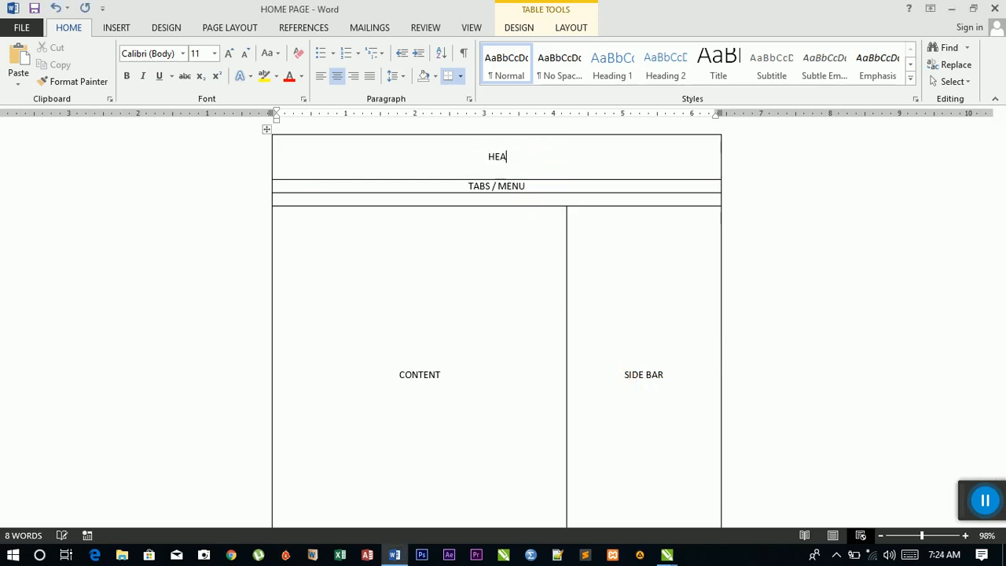
Delete the TABS / MENU, SIDE BAR and CONTENT placeholder texts from their table cells
left_click_drag(526, 186, 480, 193)
key("Delete")
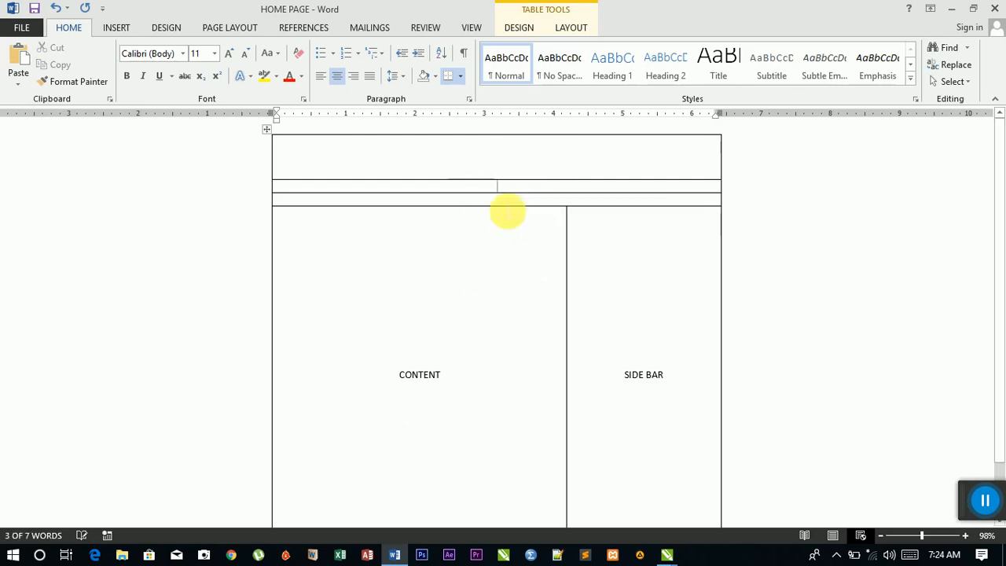
left_click_drag(673, 375, 621, 391)
key("Delete")
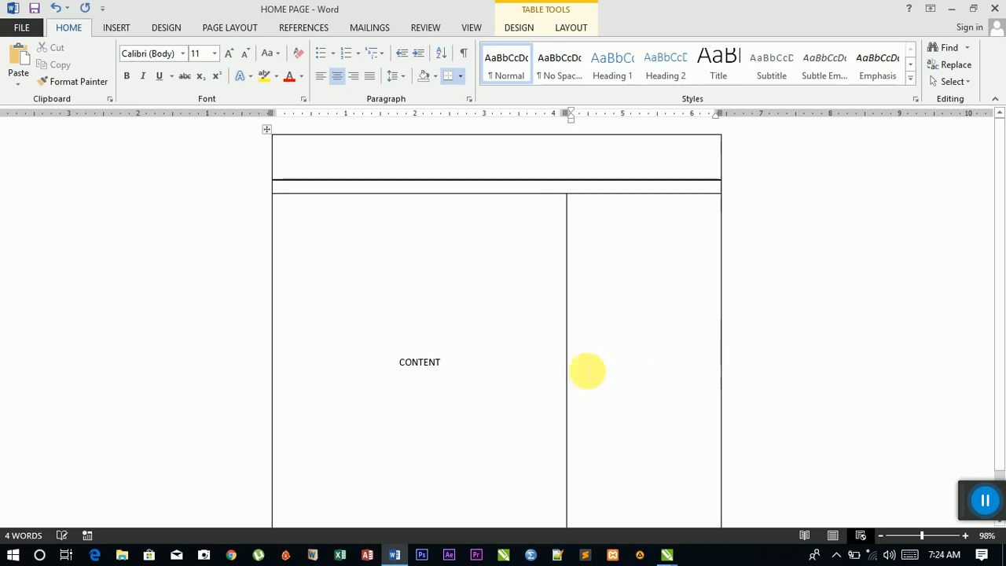
left_click_drag(446, 363, 400, 364)
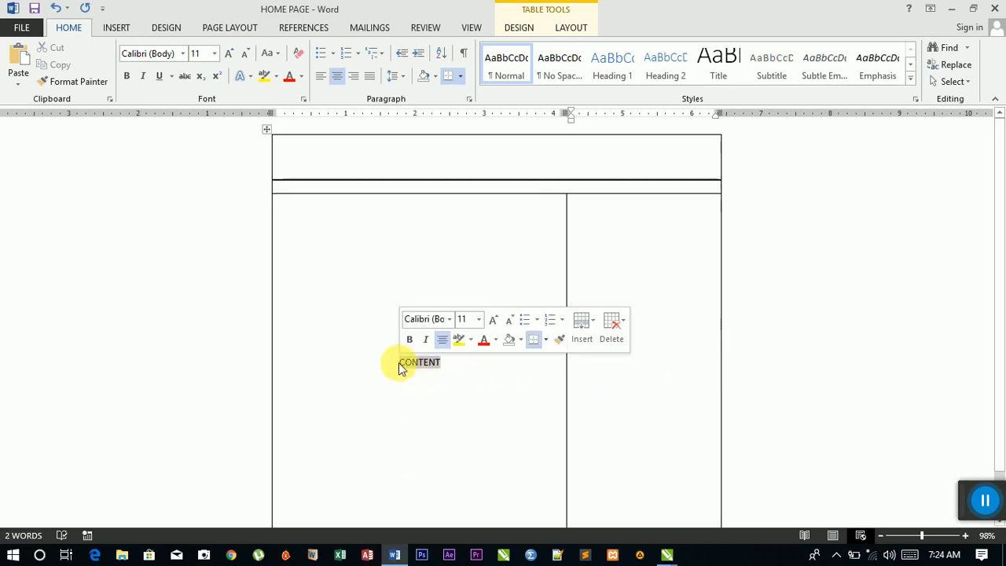
key("Delete")
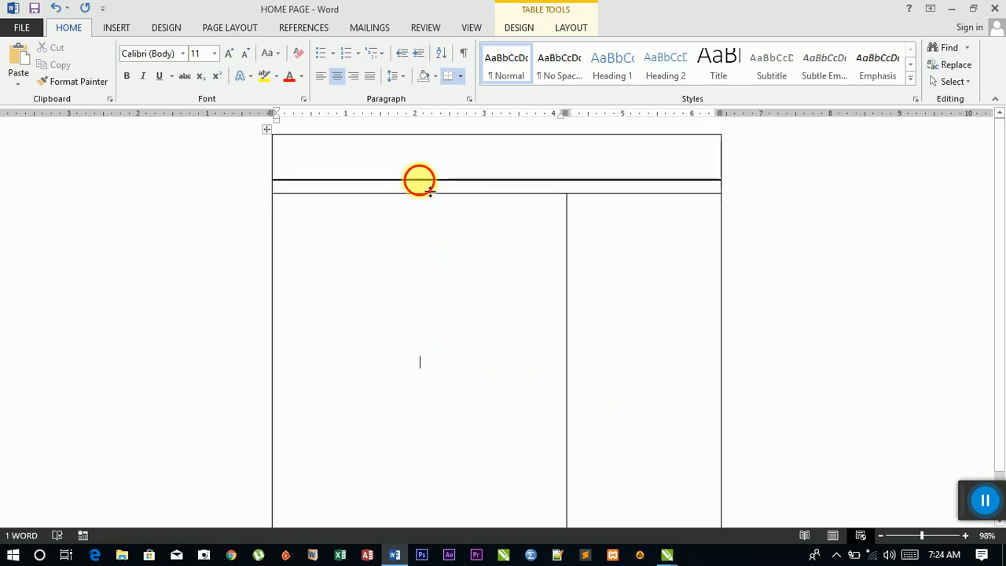
Make the header row taller and delete the FOOTER placeholder text from the table's last row
left_click_drag(427, 180, 420, 204)
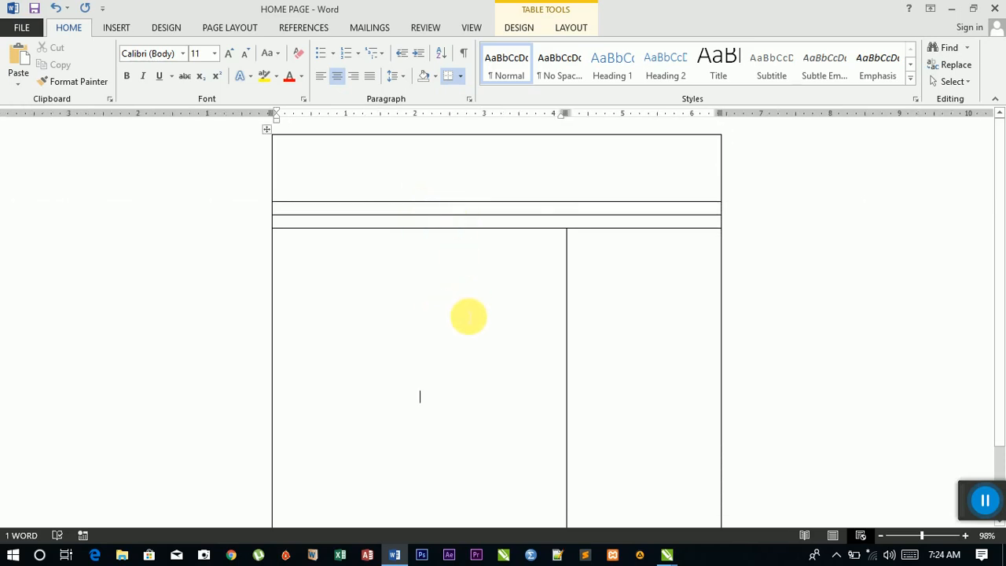
scroll(468, 317, "down", 2)
left_click(520, 492)
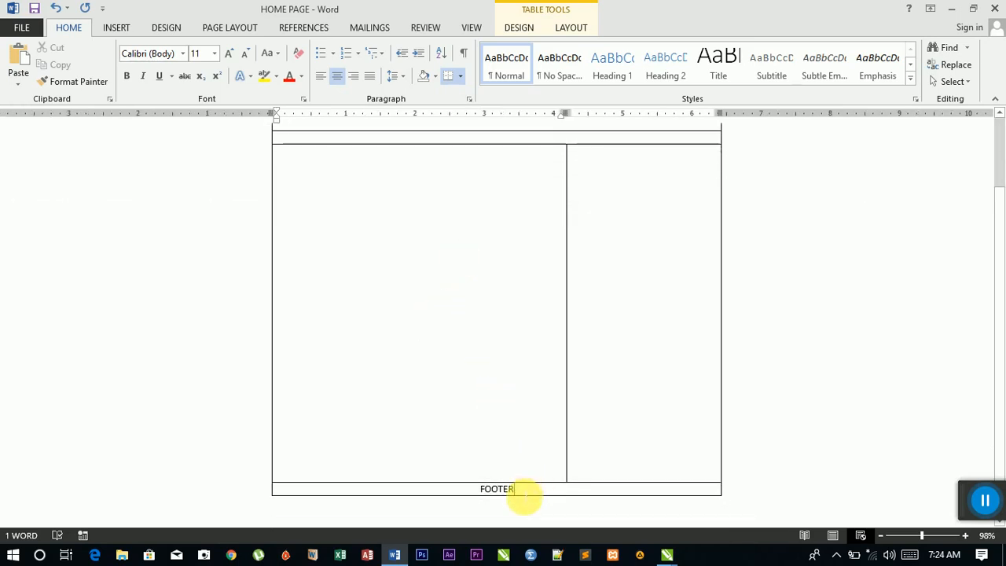
key("BackSpace")
key("BackSpace")
key("BackSpace")
key("BackSpace")
key("BackSpace")
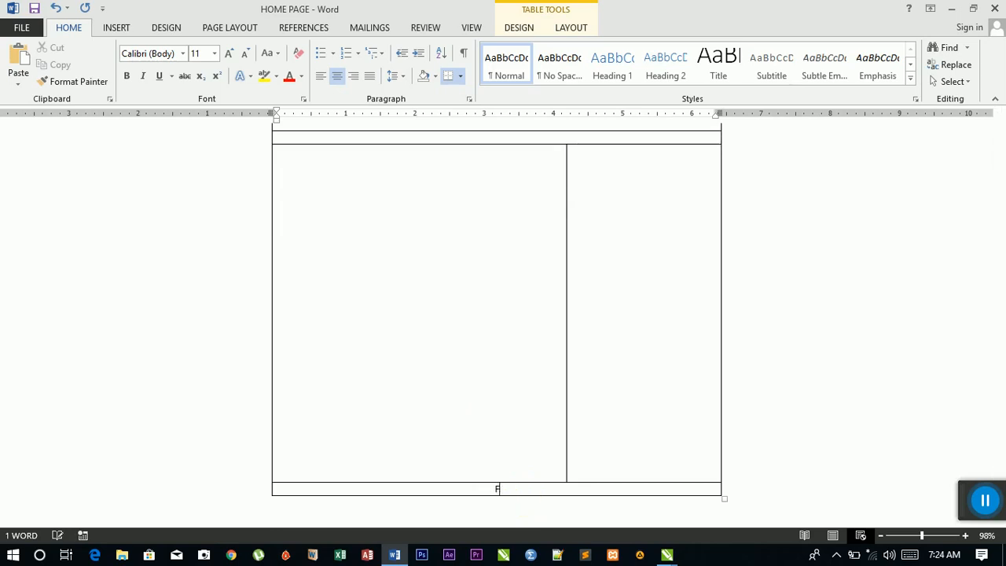
key("BackSpace")
scroll(517, 433, "up", 2)
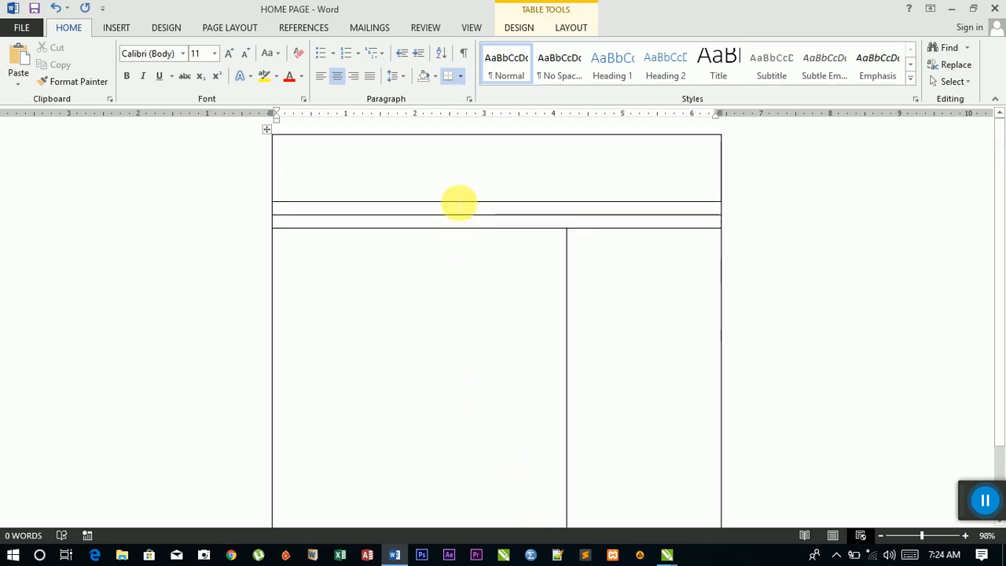
Enter the company title KWAME AWUSI AND ASSOCIATES in the header row
left_click(464, 173)
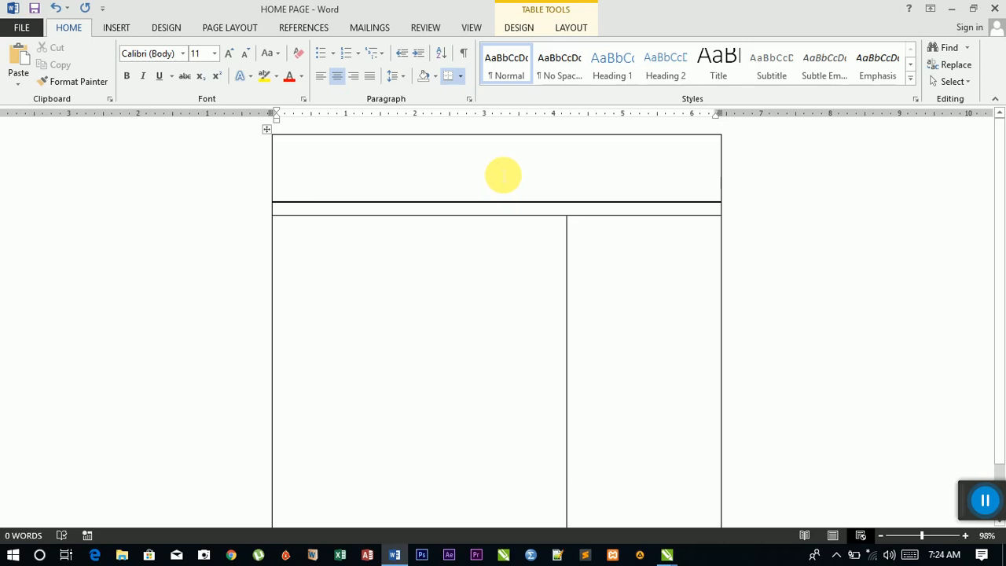
type("KWM")
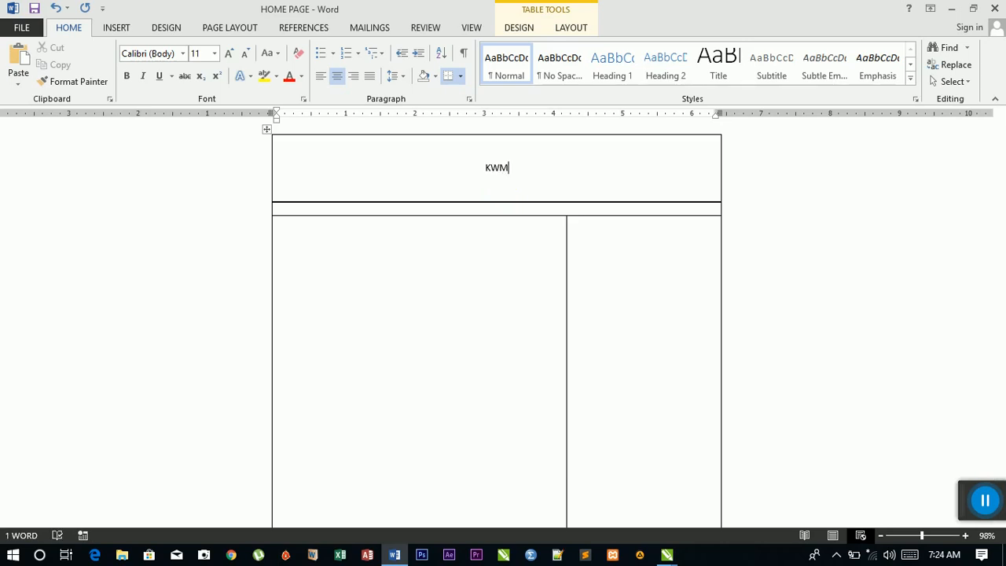
type("ME AWUSI ")
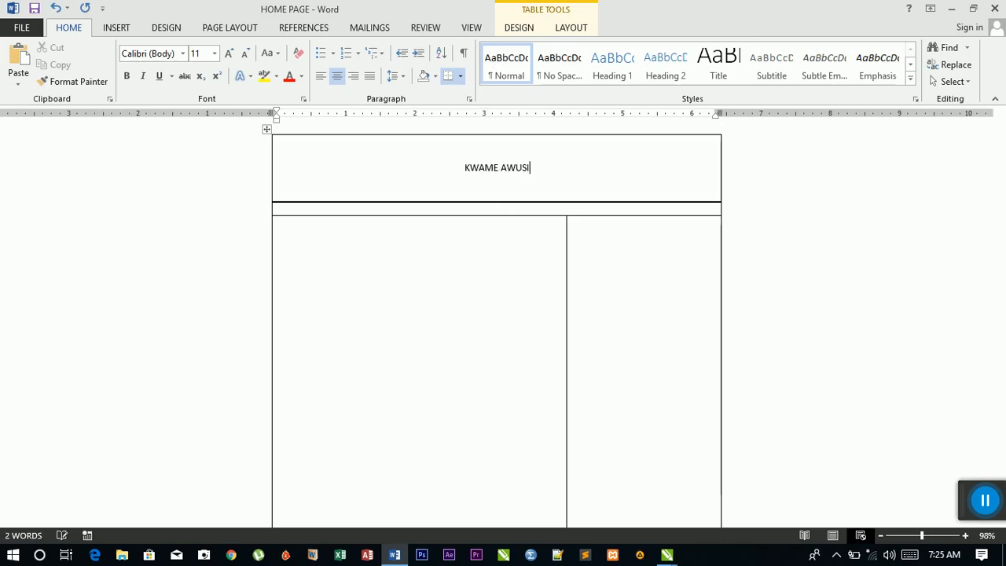
type("AND A")
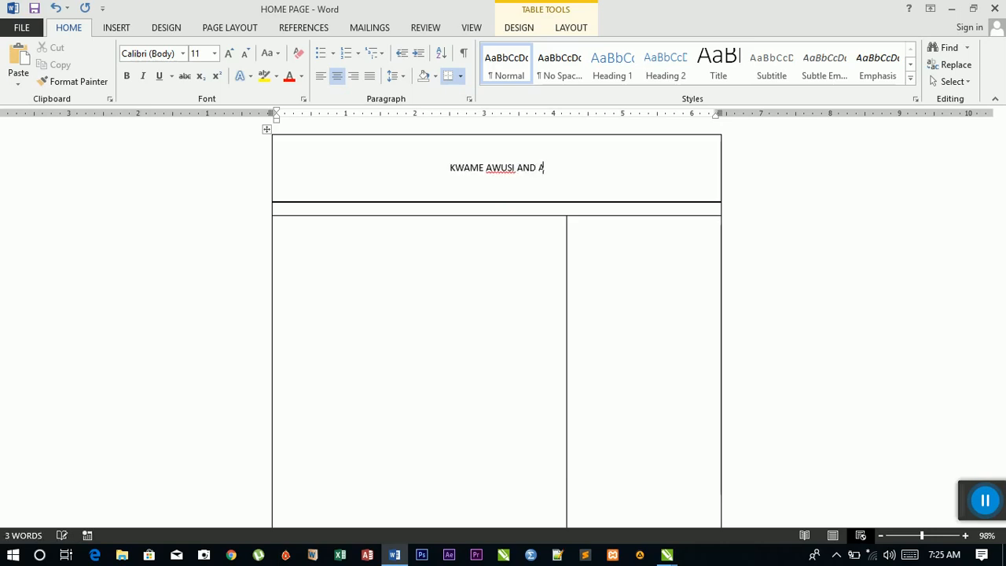
type("SSOCIA")
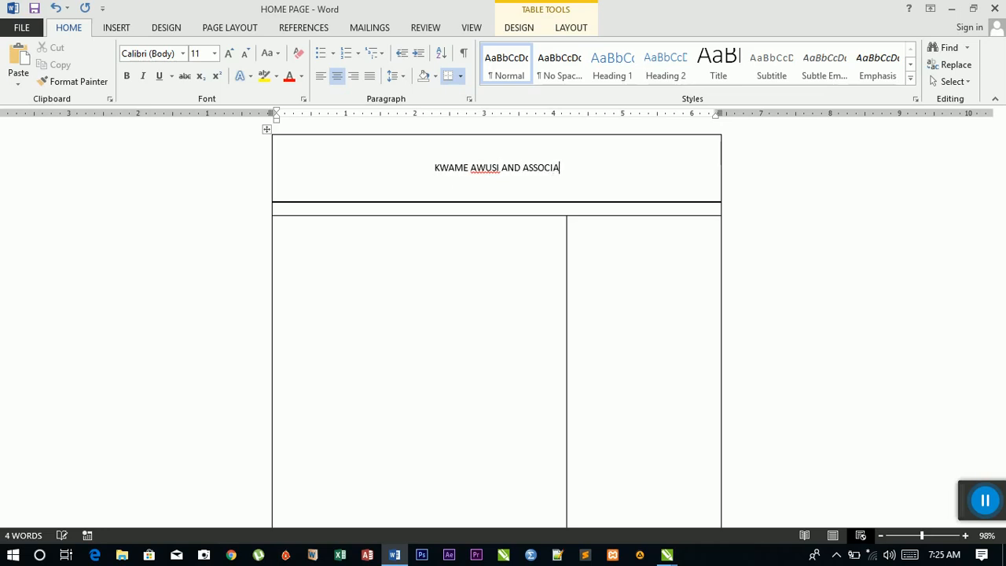
type("TES")
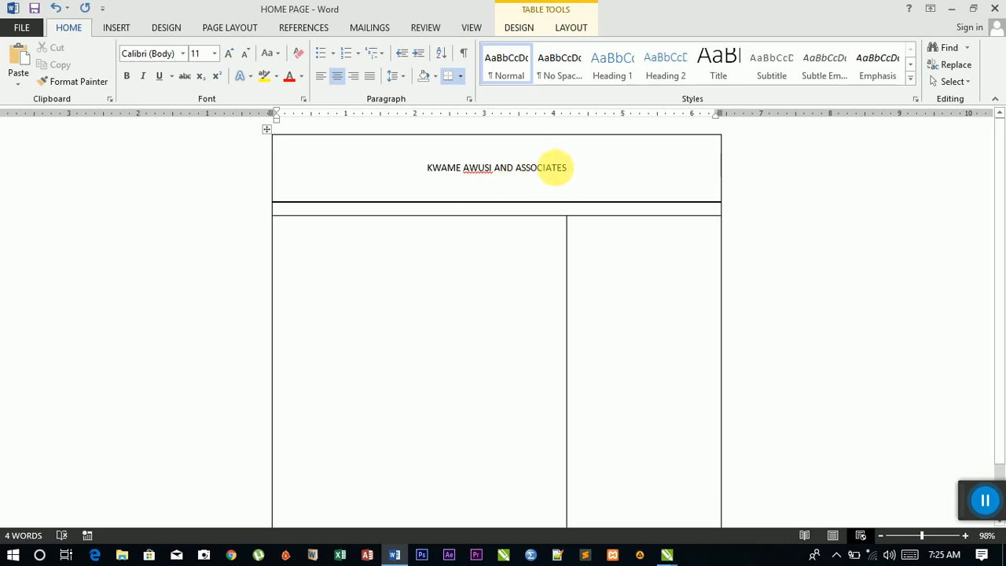
Format the header title in the Impact font at size 26
left_click_drag(574, 167, 440, 171)
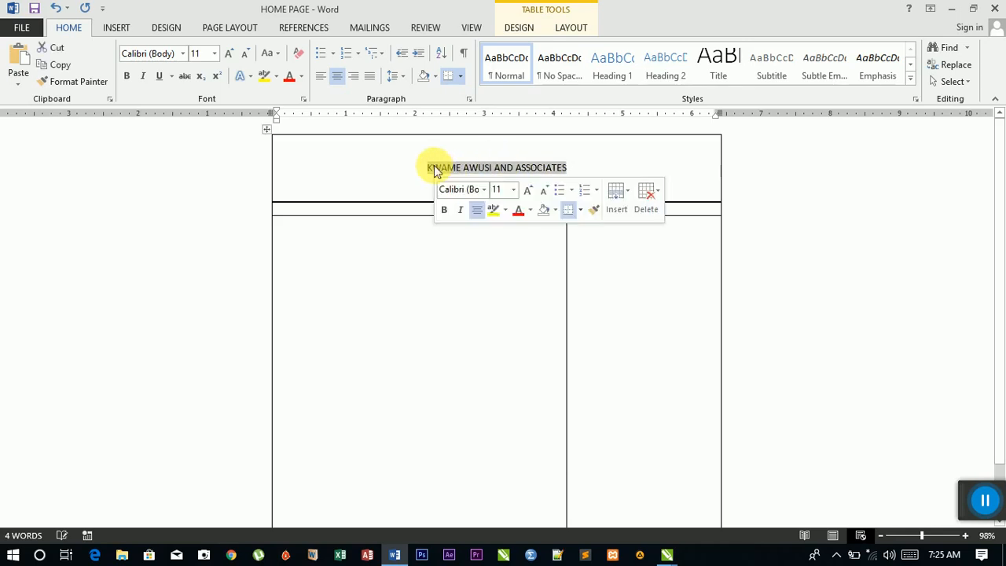
left_click(183, 53)
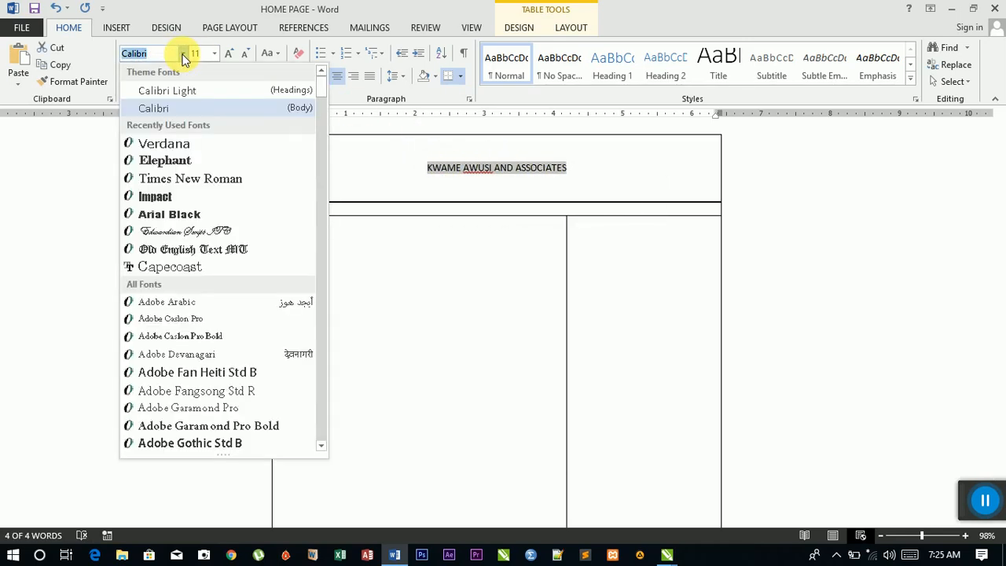
left_click(156, 196)
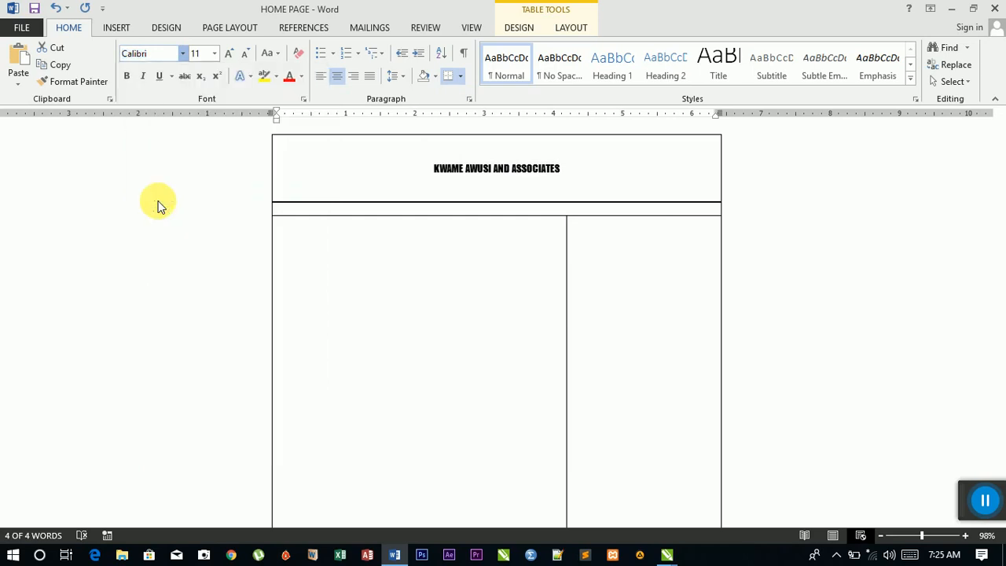
left_click(214, 54)
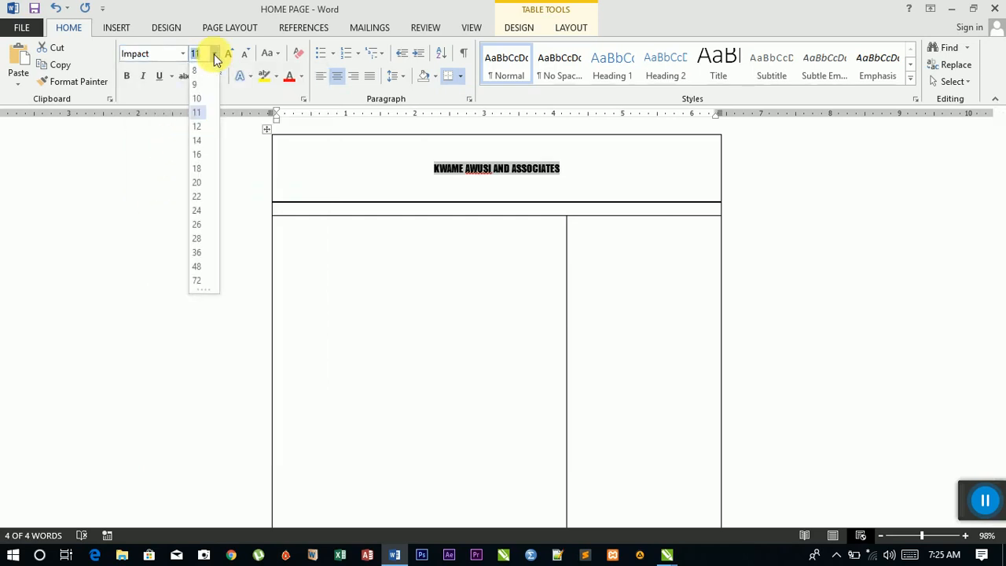
left_click(198, 226)
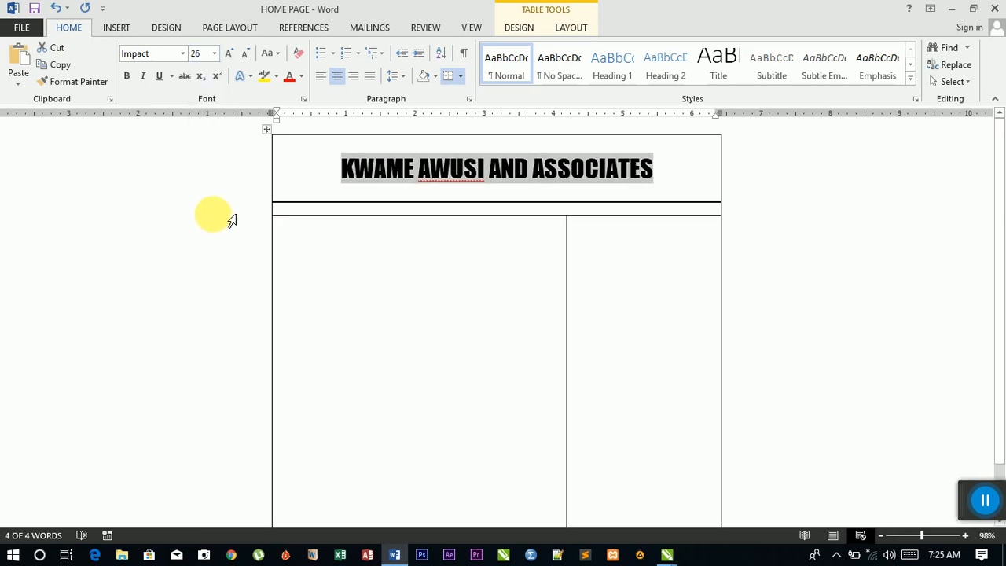
Left-align the header title and add some blank space in front of it
left_click(320, 78)
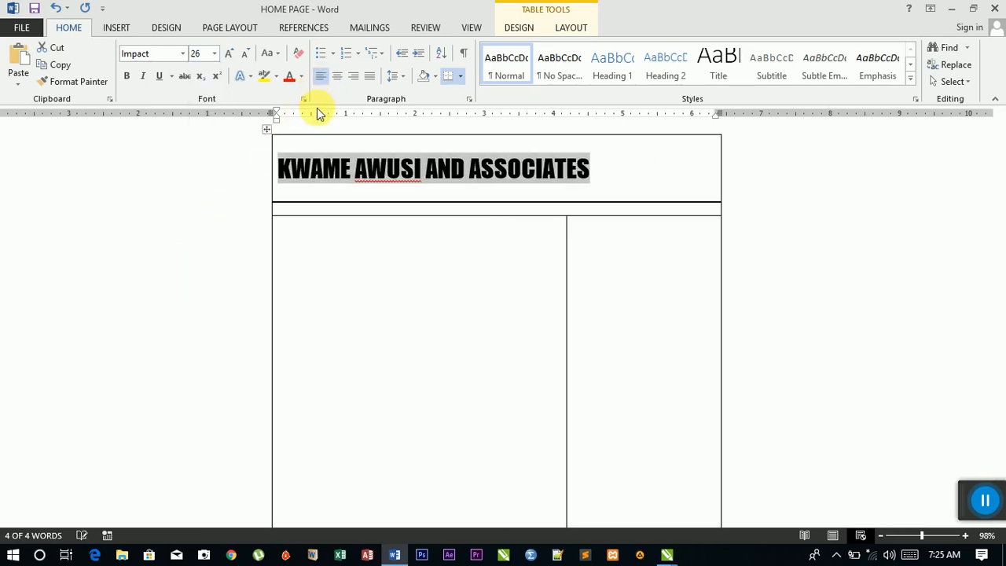
left_click(295, 169)
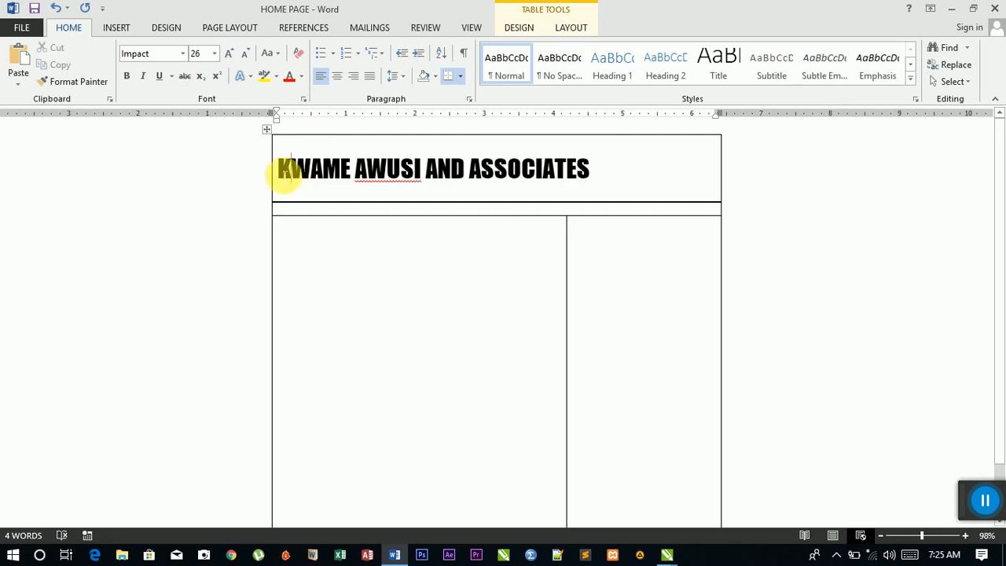
left_click(282, 172)
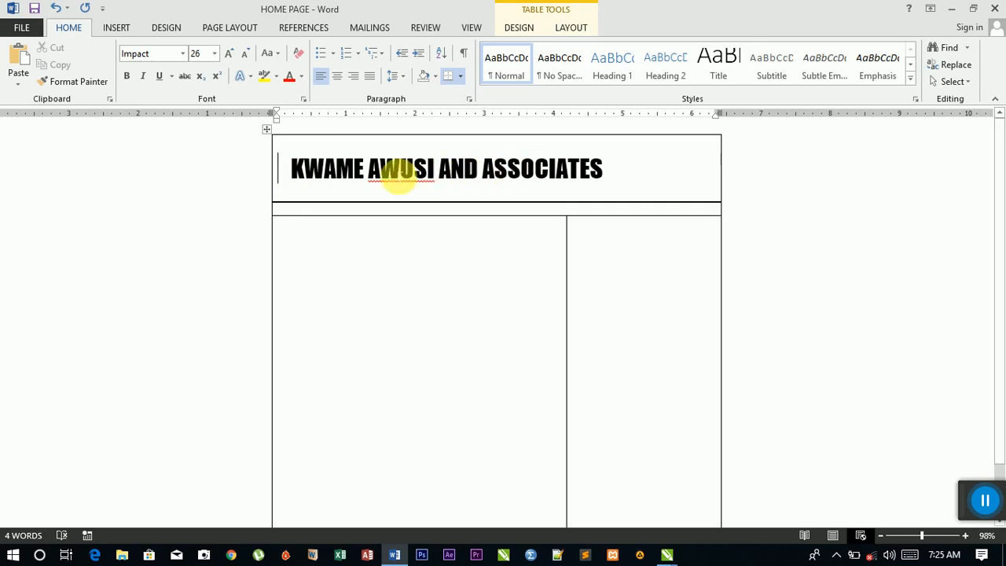
Insert the logo picture IMG-20180914-WA0007 from the Desktop's SOURCE > IMAGES folder in front of the header title
left_click(116, 29)
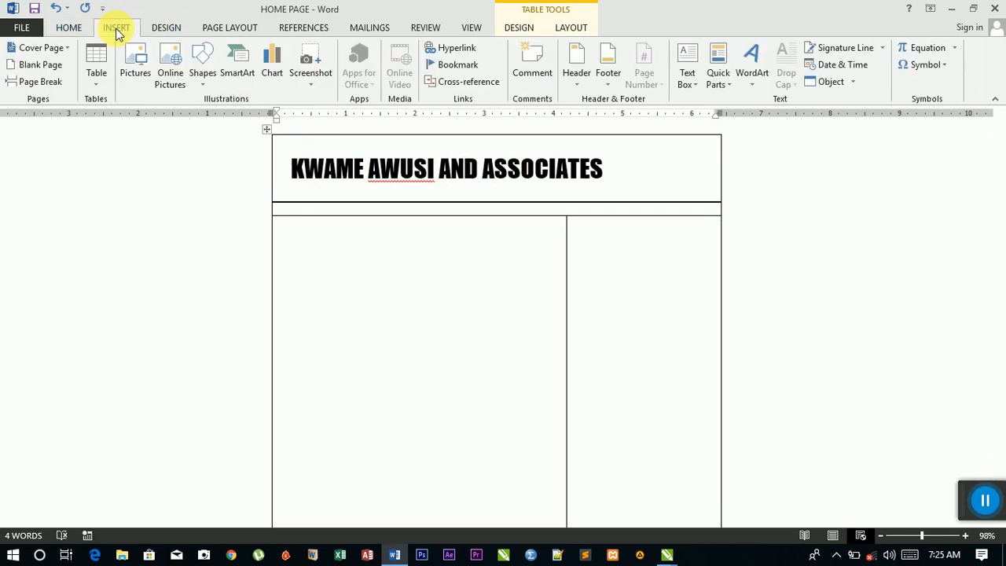
left_click(138, 71)
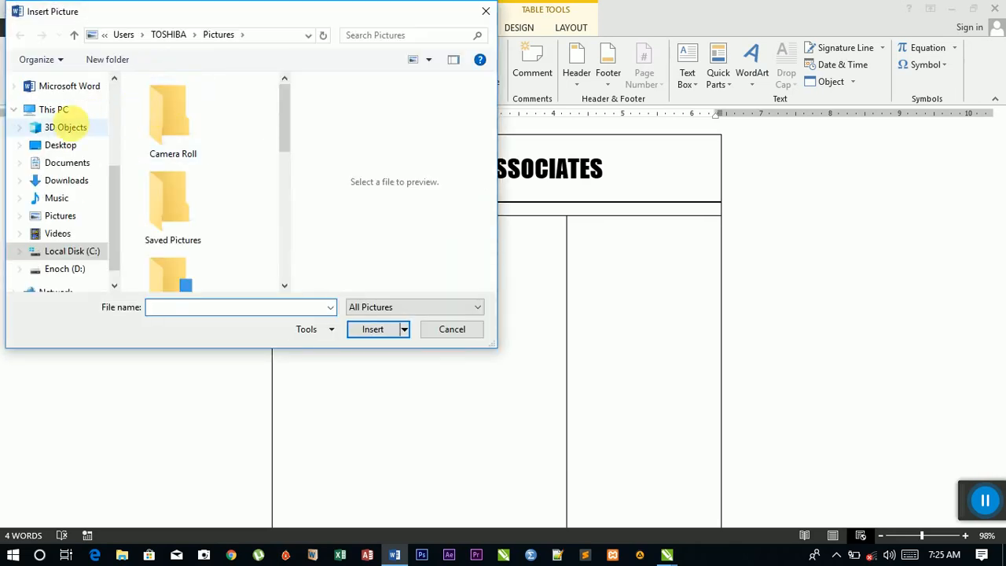
mouse_move(114, 210)
left_mouse_down()
mouse_move(125, 145)
mouse_move(113, 197)
left_mouse_up()
left_click(69, 166)
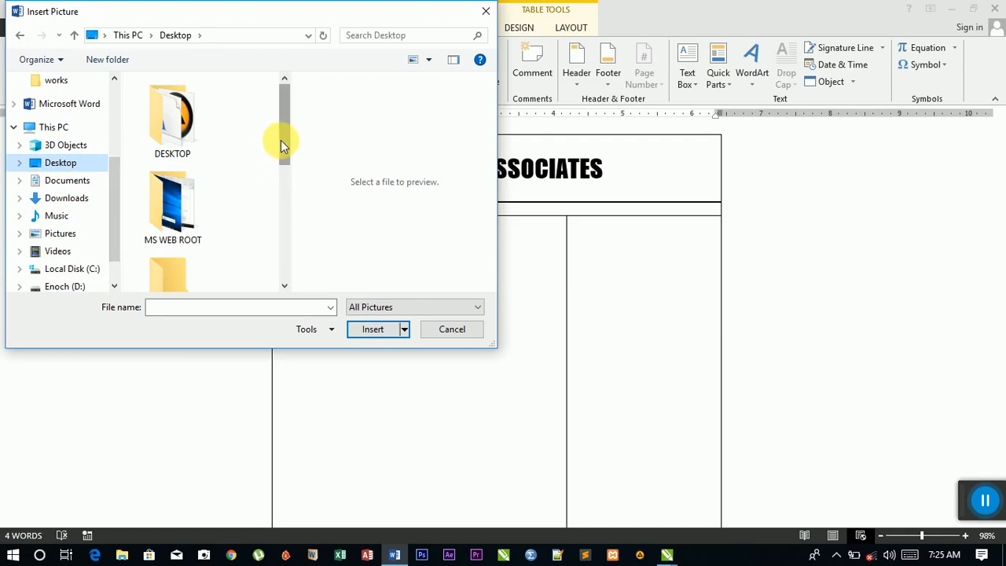
left_click_drag(281, 140, 292, 224)
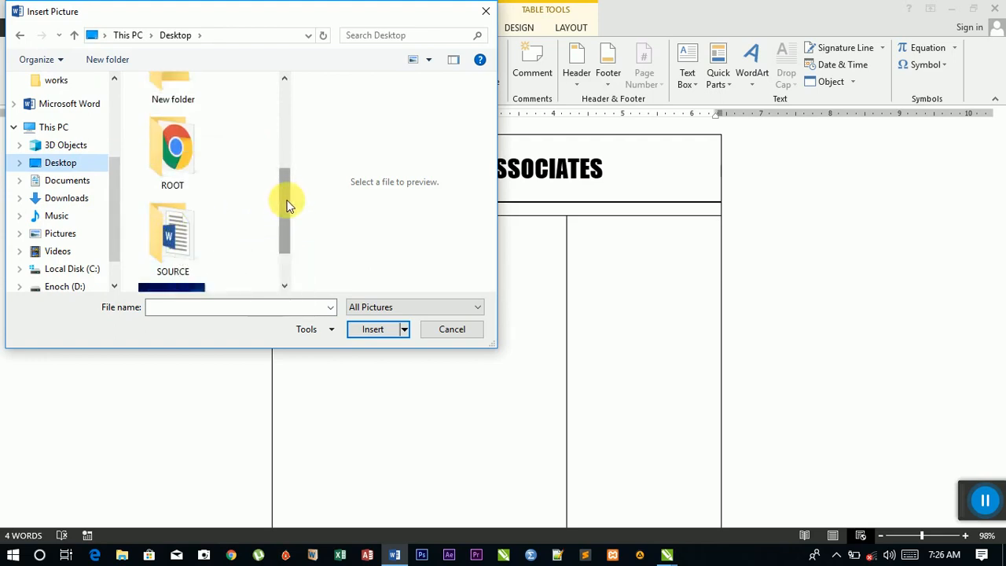
left_click_drag(288, 202, 284, 224)
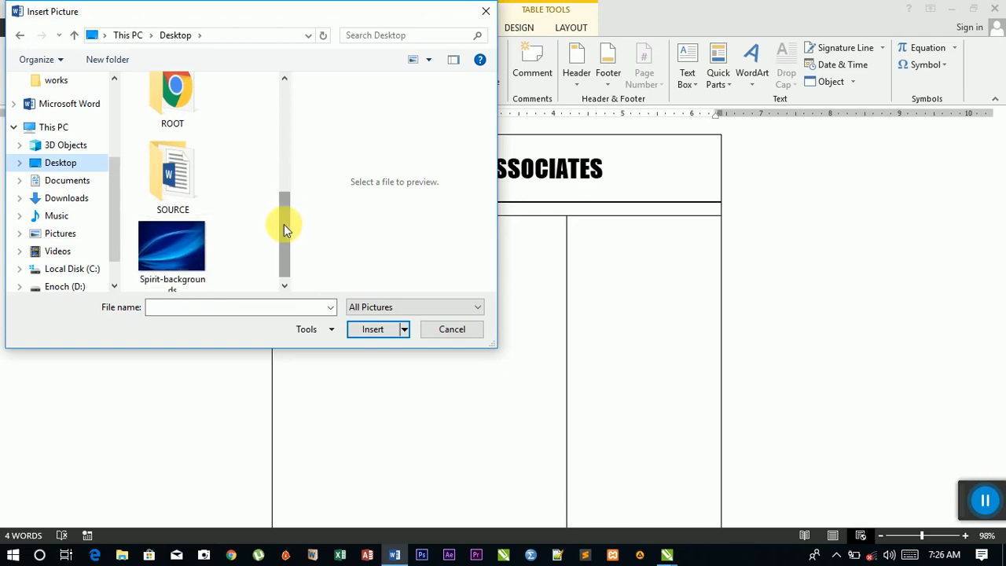
left_click(177, 183)
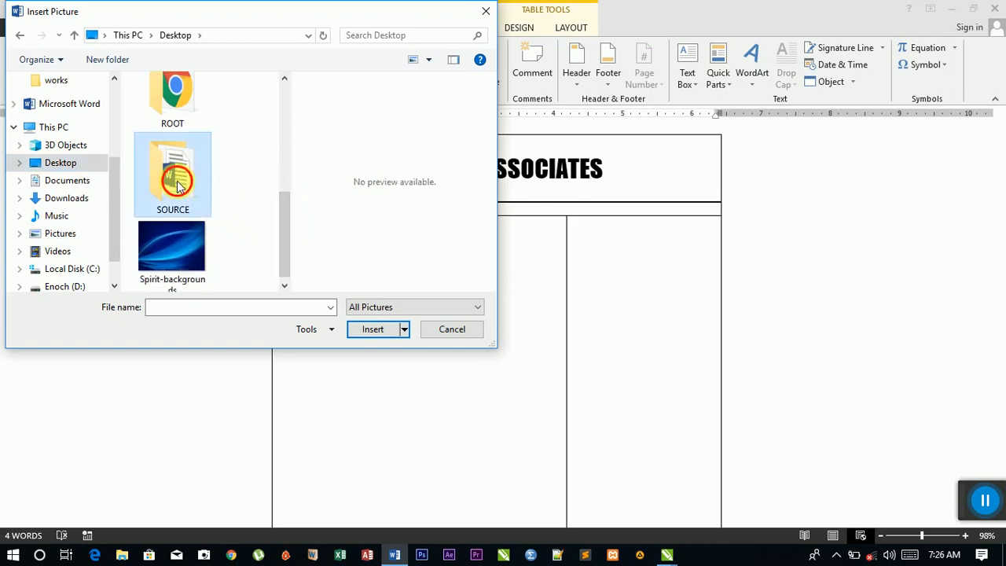
double_click(177, 183)
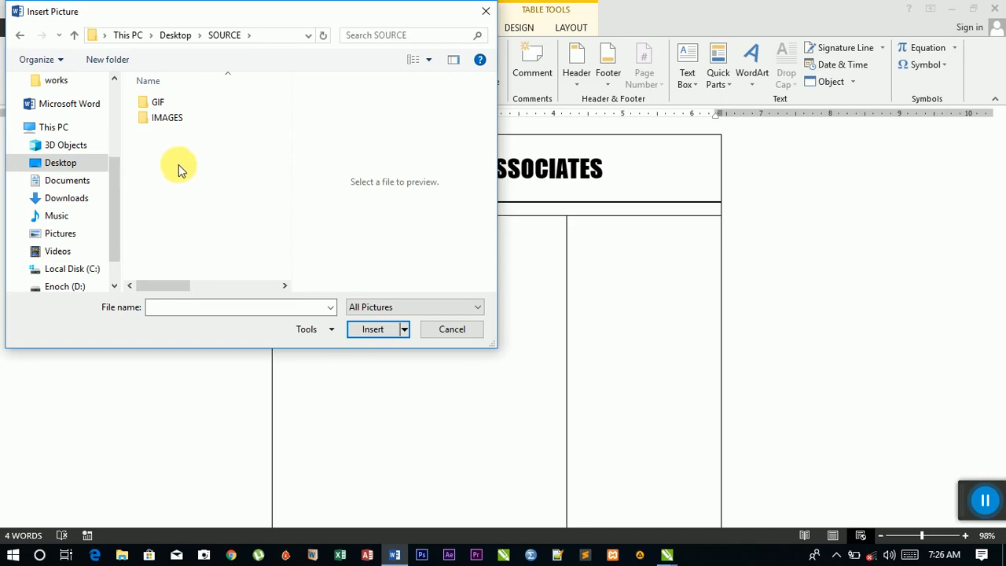
double_click(176, 120)
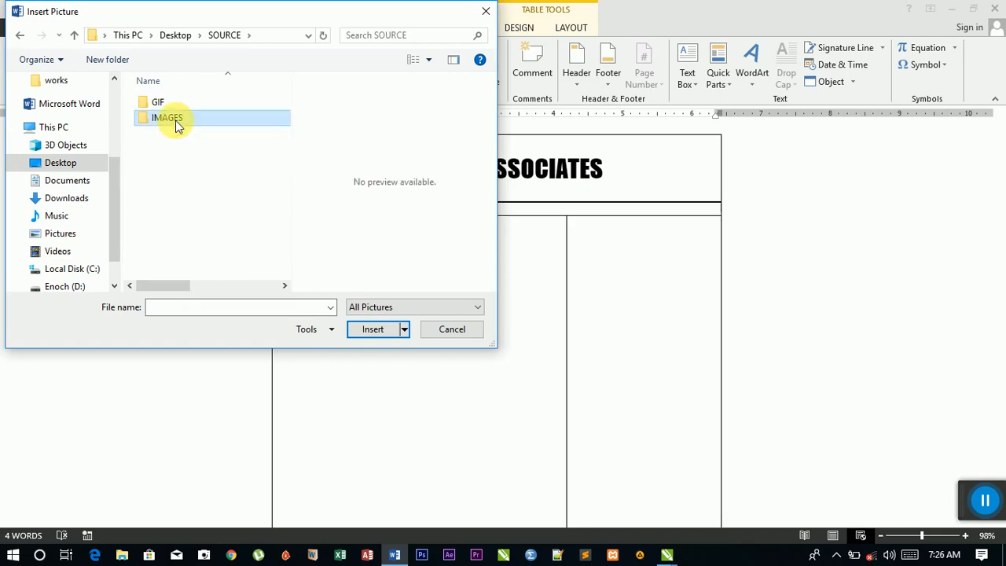
left_click_drag(284, 102, 283, 196)
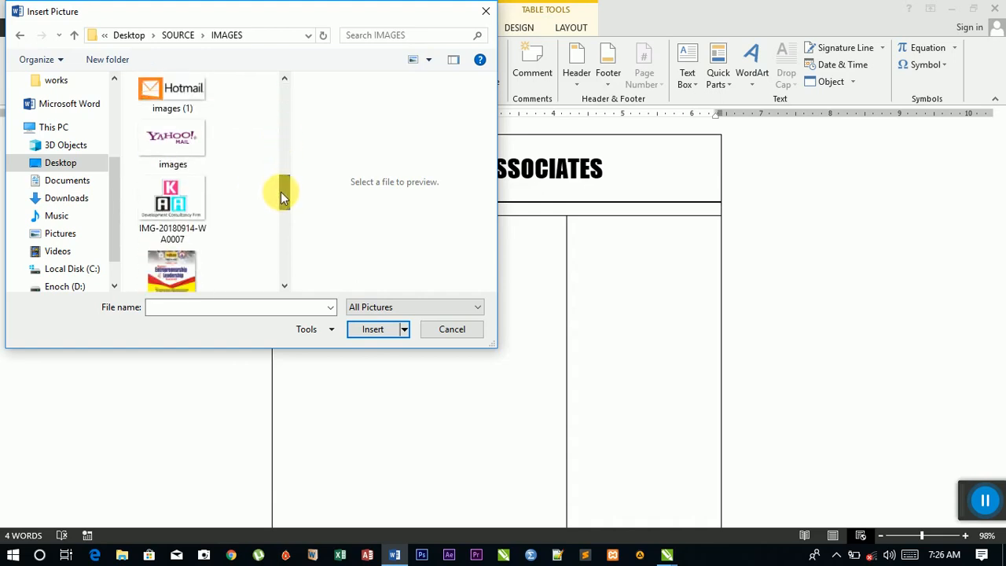
left_click(195, 194)
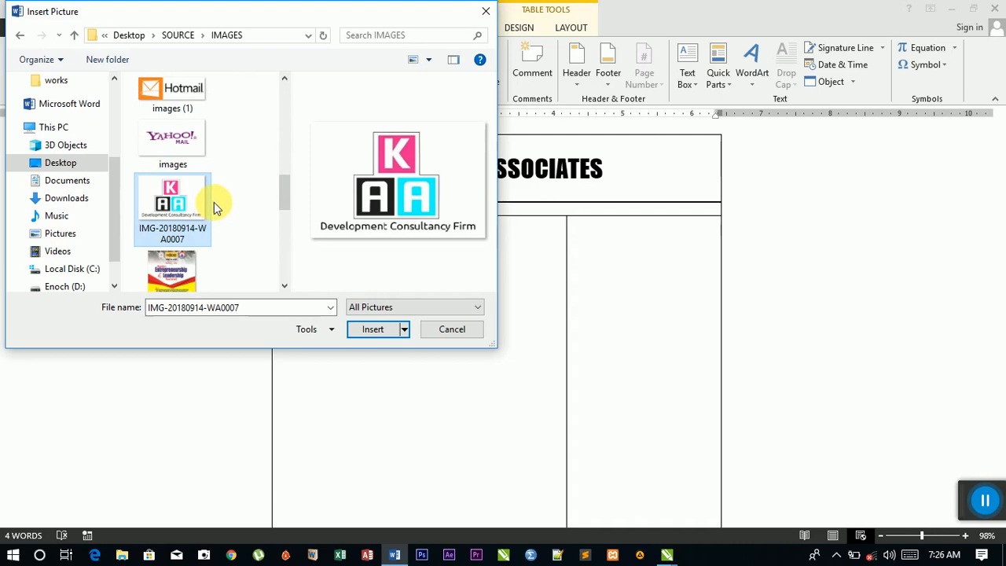
left_click(371, 332)
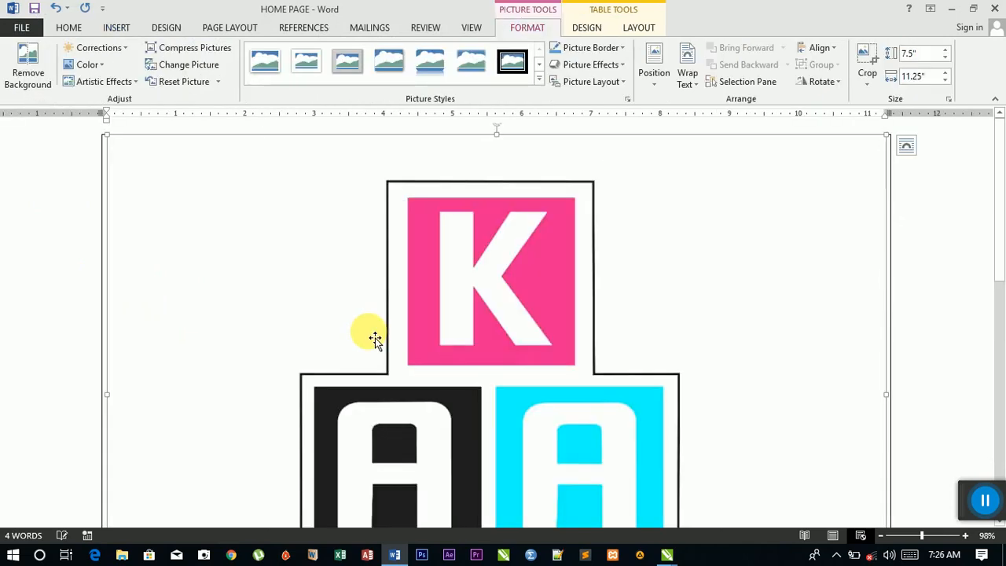
Scale the logo down proportionally to about 2.17 inches high by 3.25 inches wide
scroll(375, 340, "down", 3)
scroll(375, 337, "down", 3)
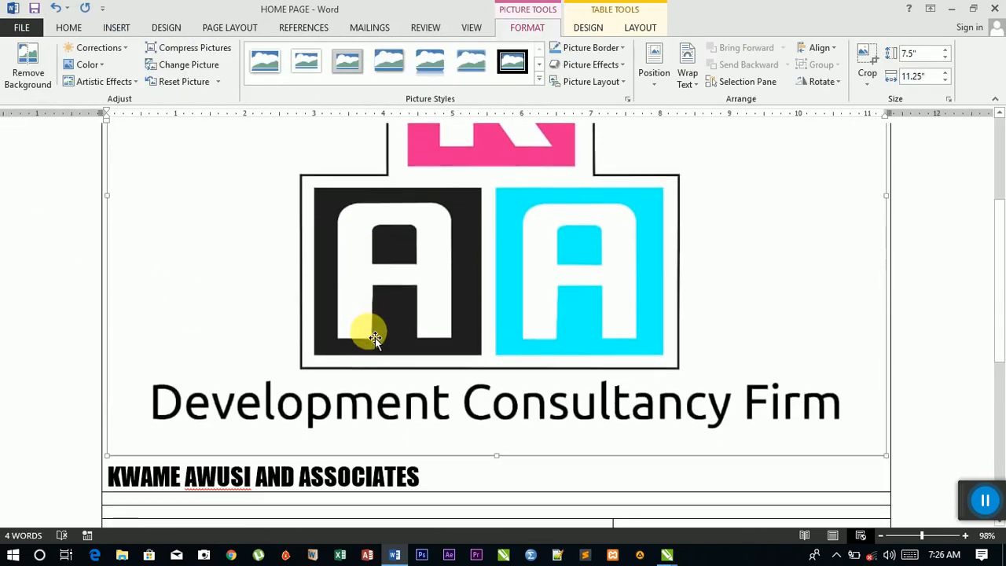
scroll(375, 338, "up", 2)
scroll(375, 337, "up", 2)
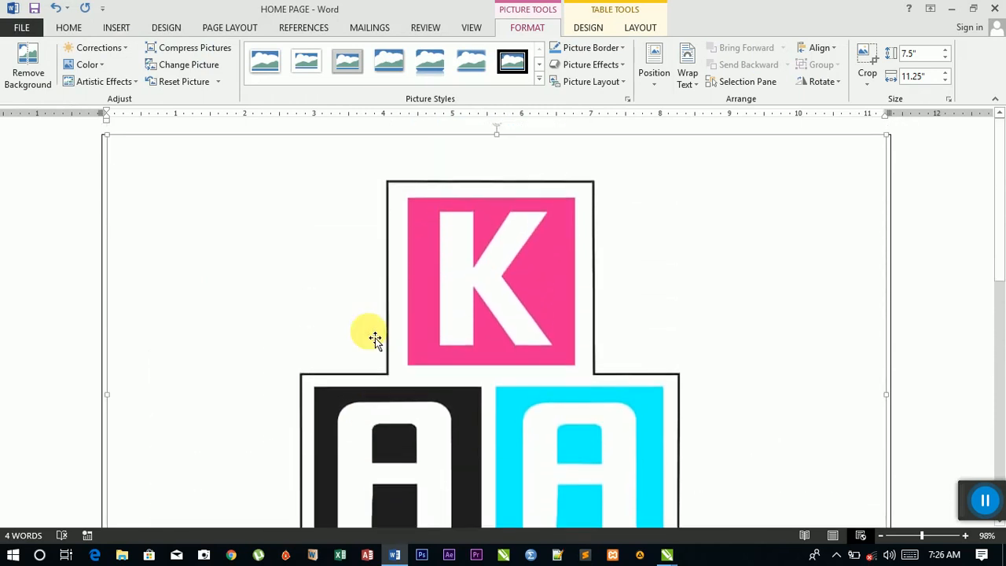
scroll(375, 338, "down", 4)
scroll(374, 338, "down", 3)
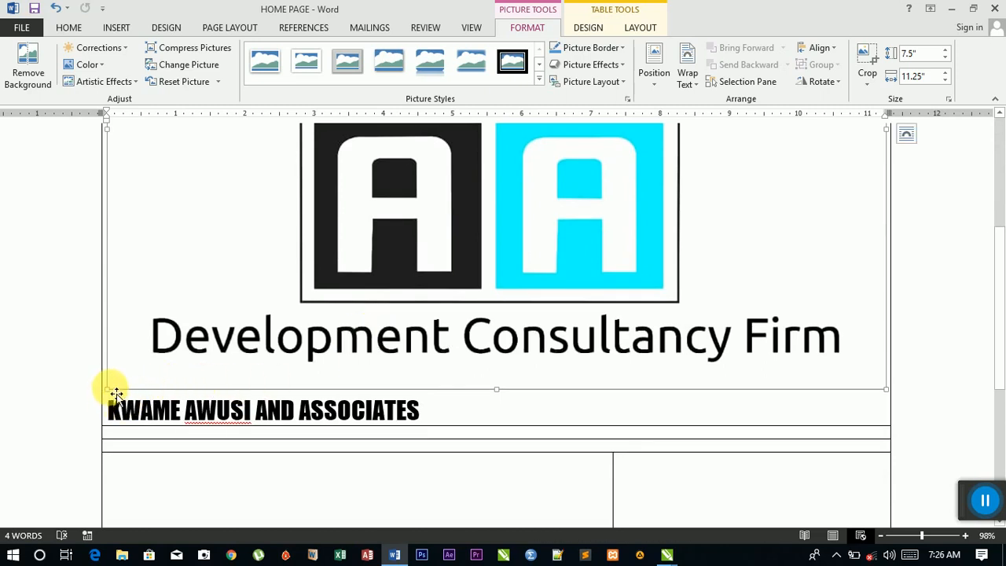
left_click_drag(109, 385, 388, 160)
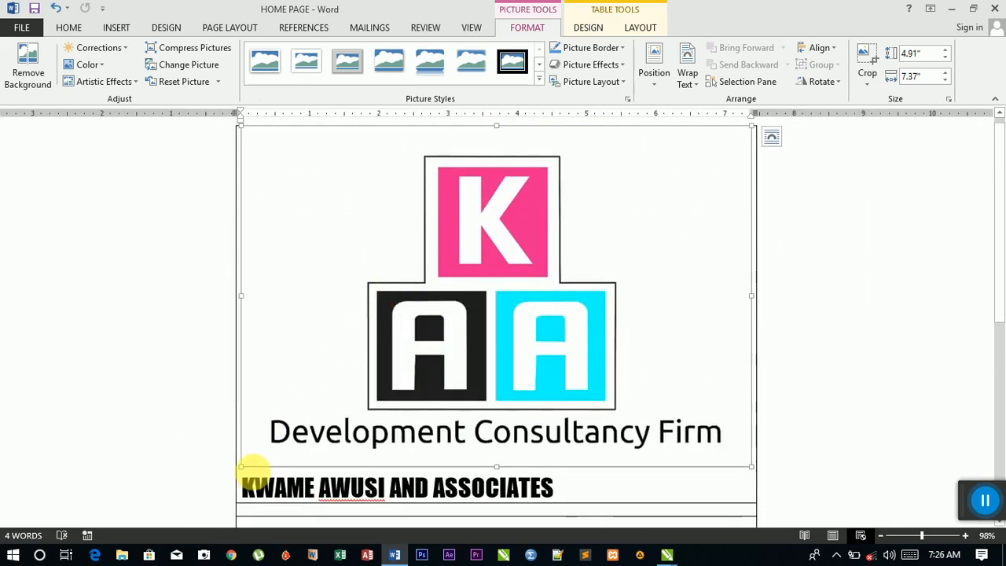
left_click_drag(249, 473, 516, 211)
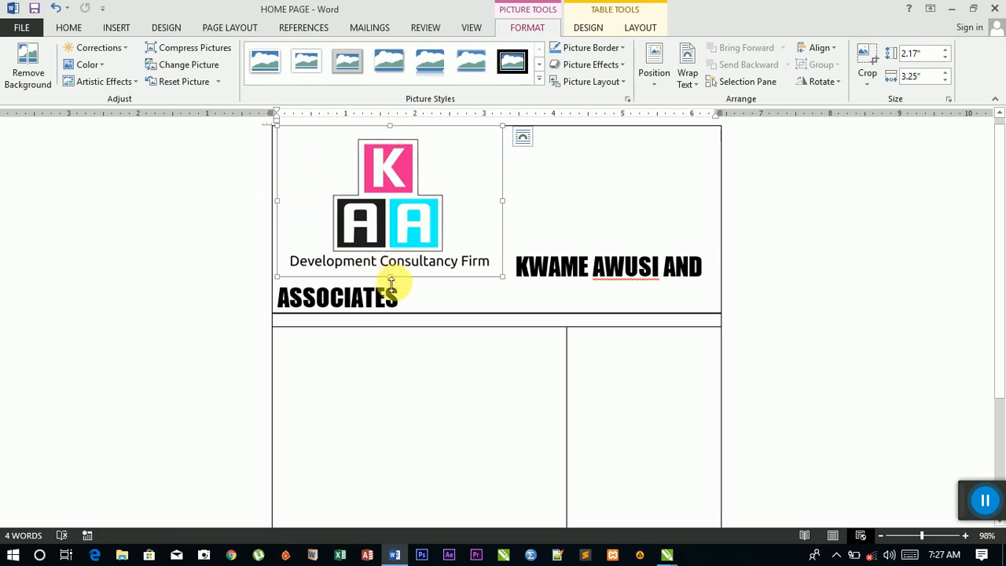
Shrink the logo further in proportion so the whole title fits on one line beside it
left_click_drag(391, 283, 407, 184)
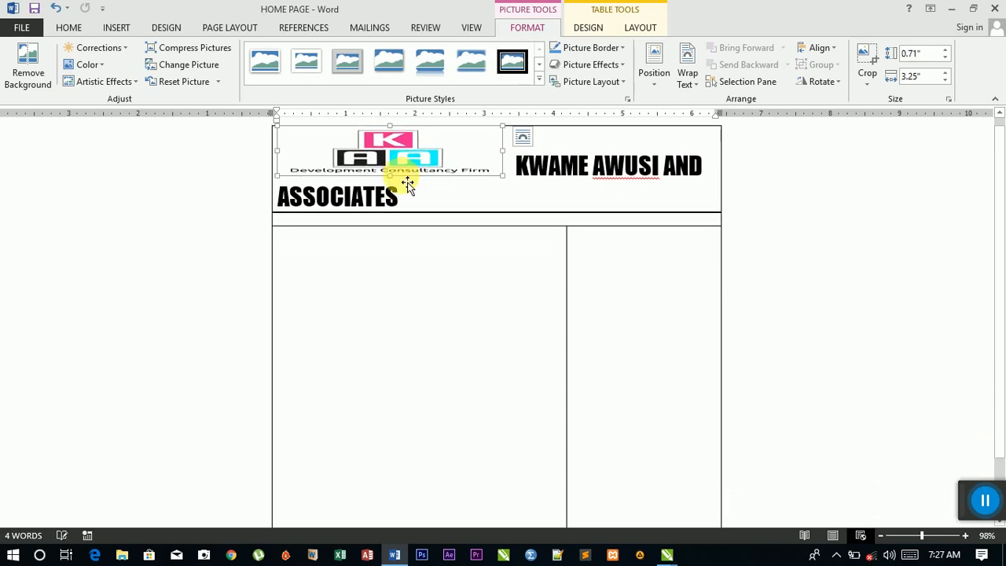
key("ctrl+z")
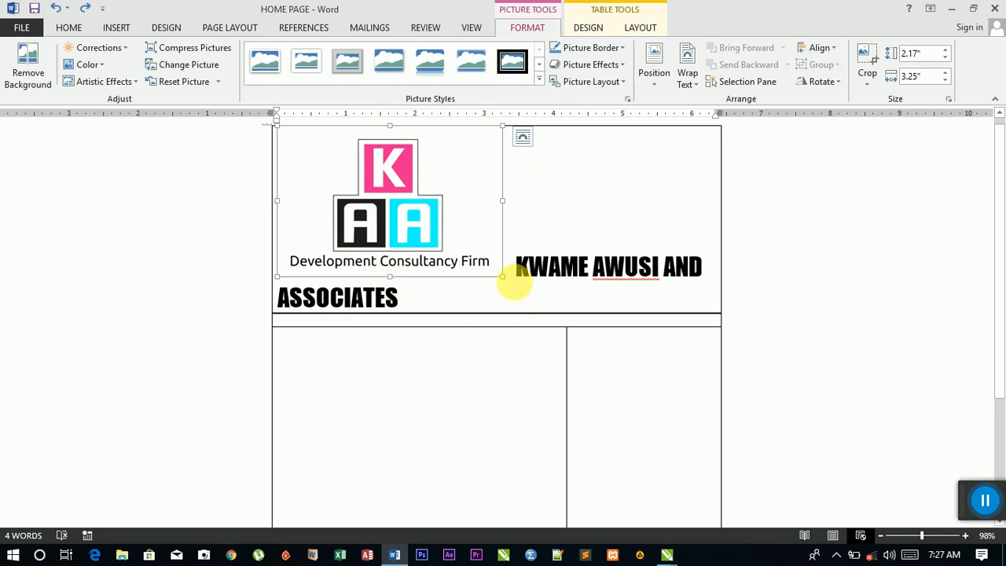
left_click_drag(500, 274, 387, 197)
left_click_drag(283, 133, 292, 148)
Align the header cell's logo and title to the top center
left_click_drag(397, 191, 610, 186)
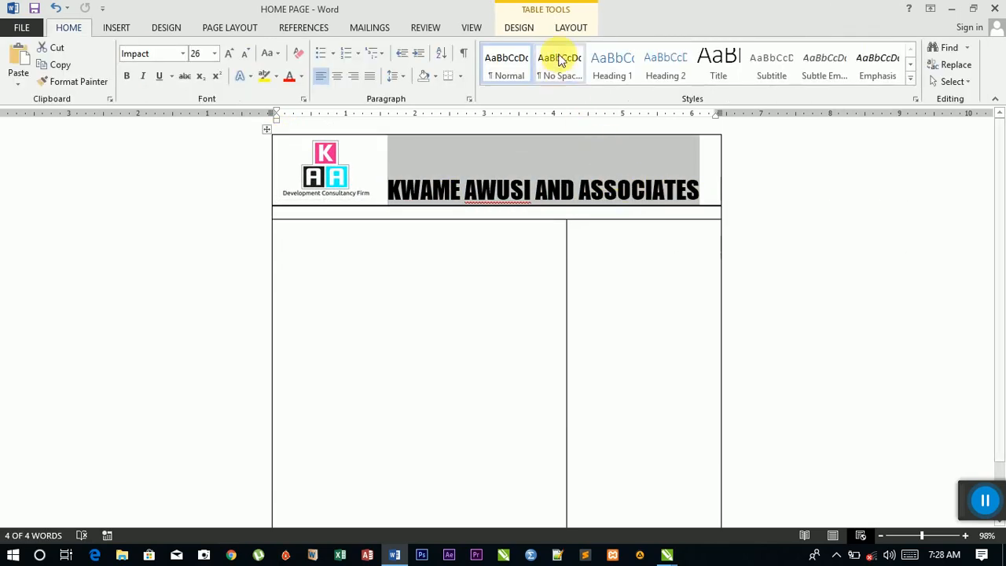
left_click(573, 28)
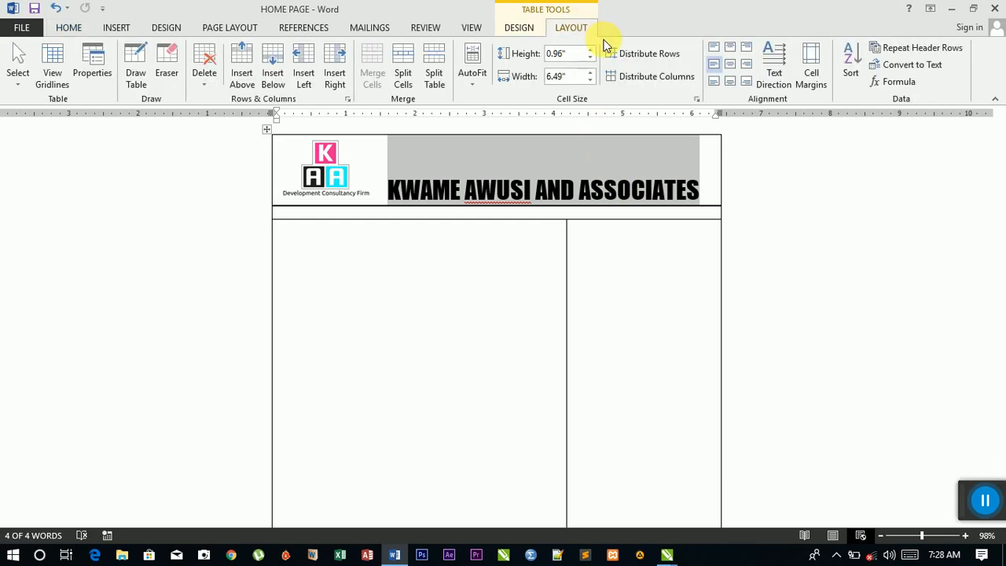
left_click(548, 190)
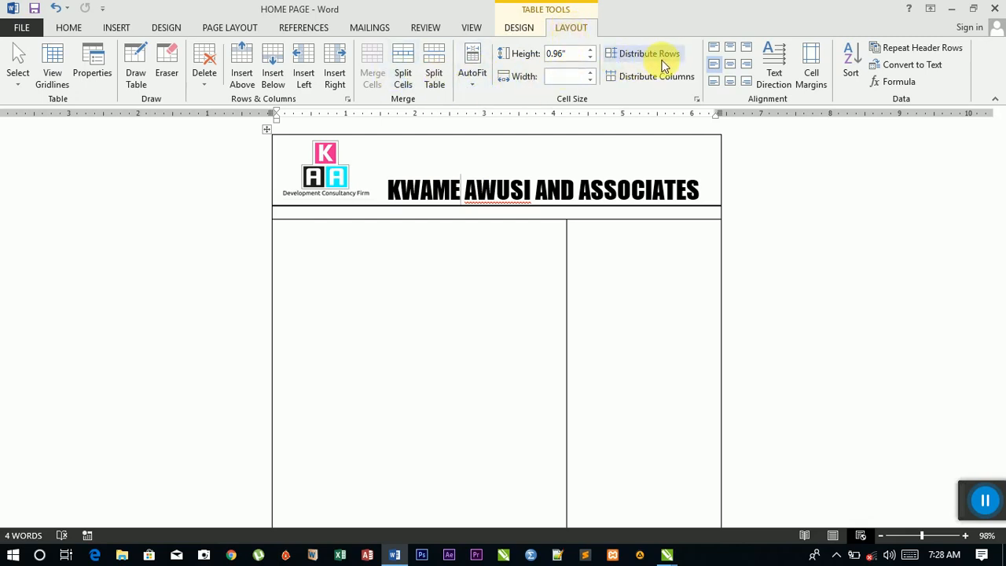
left_click(730, 46)
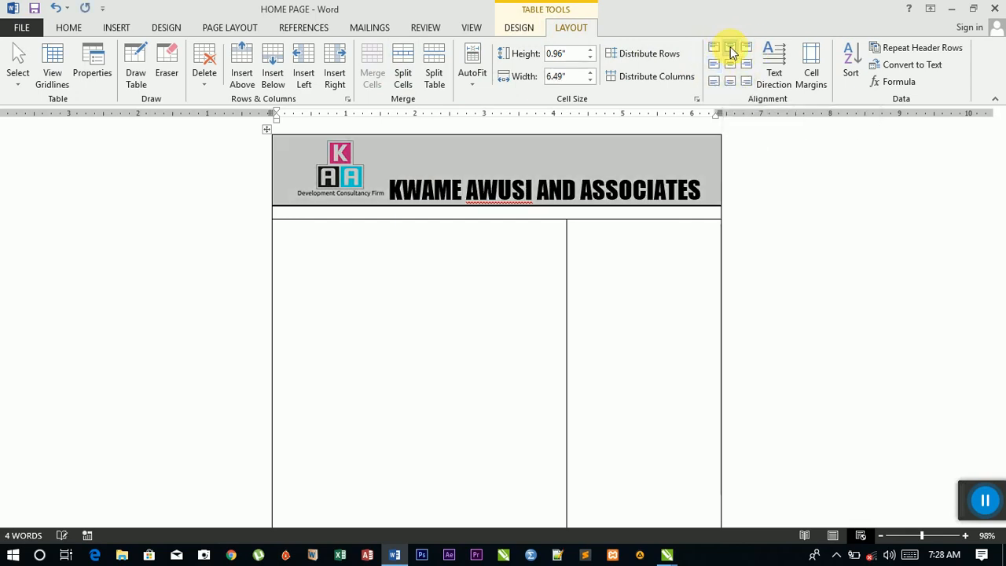
left_click(533, 173)
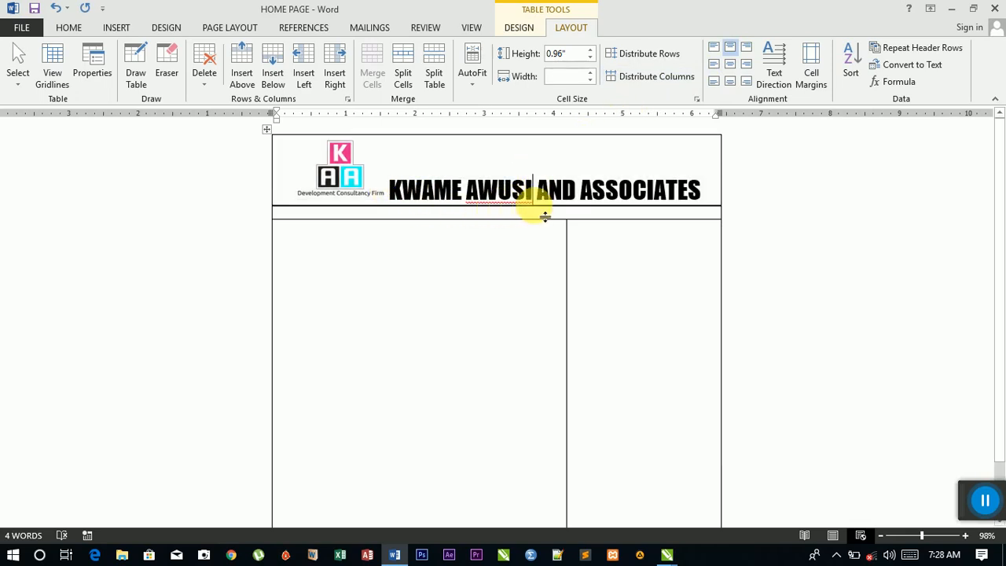
Shrink the logo slightly and adjust the header row's height to about 1.08 inches
left_click_drag(551, 207, 559, 226)
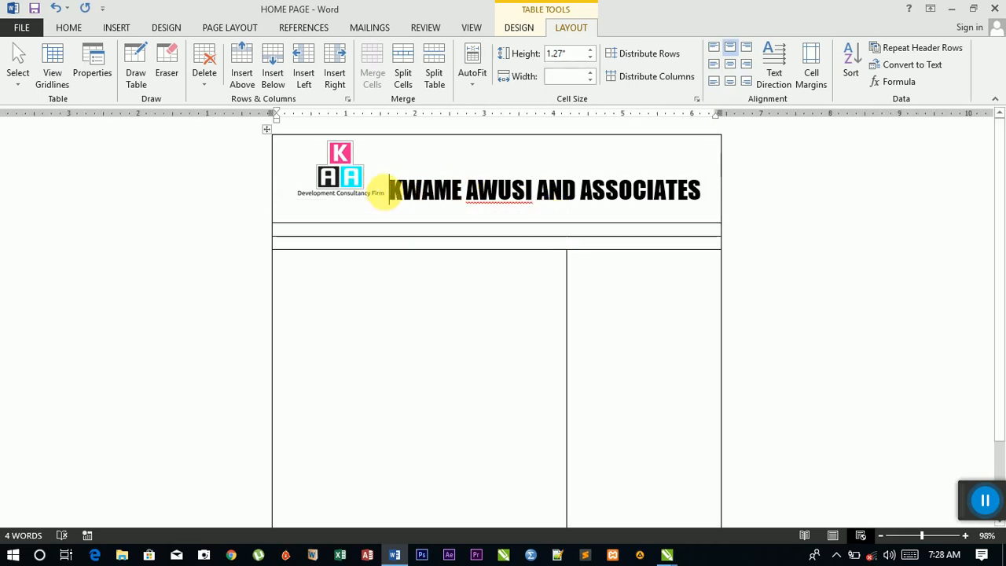
left_click(348, 180)
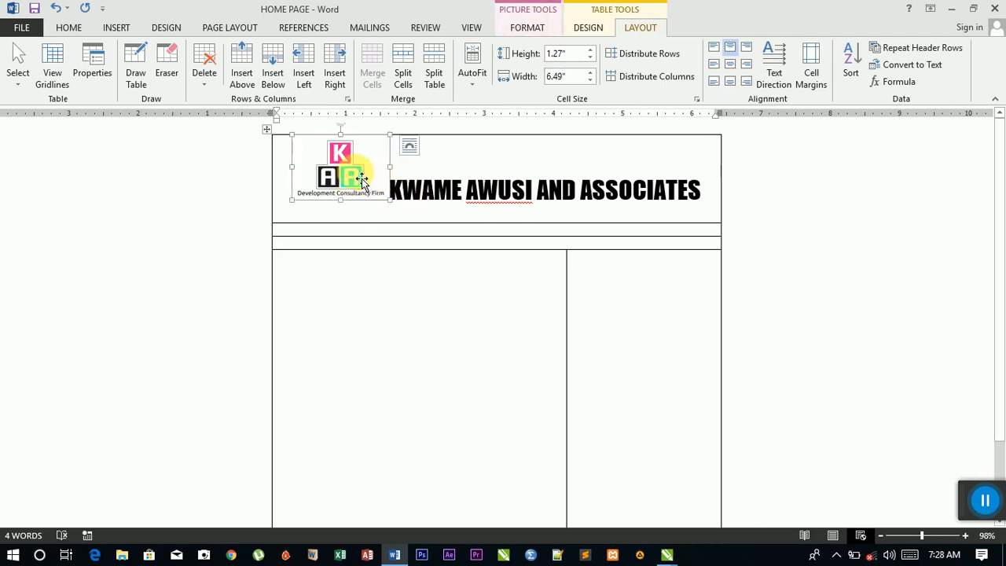
mouse_move(291, 200)
left_mouse_down()
mouse_move(283, 209)
mouse_move(298, 196)
left_mouse_up()
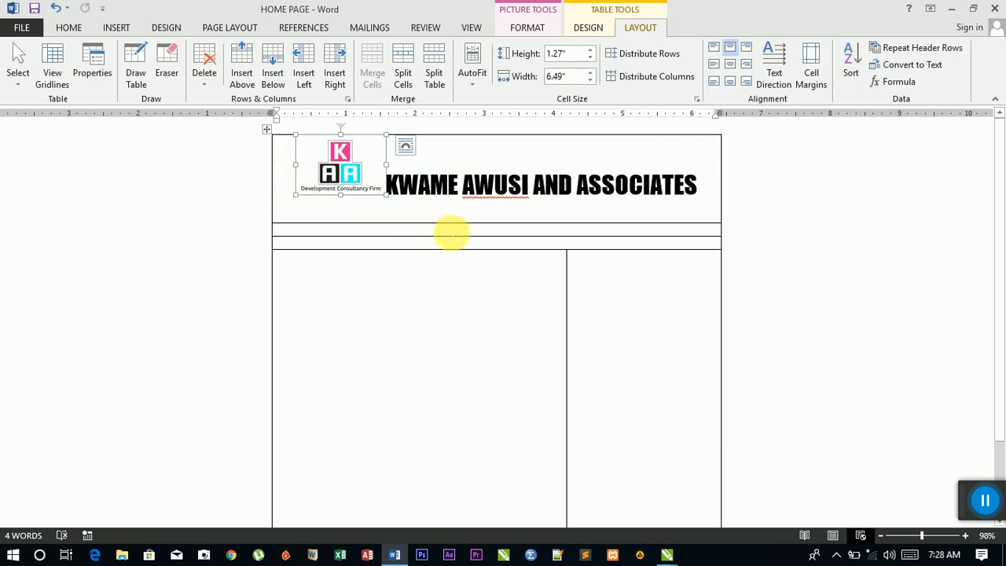
left_click(452, 222)
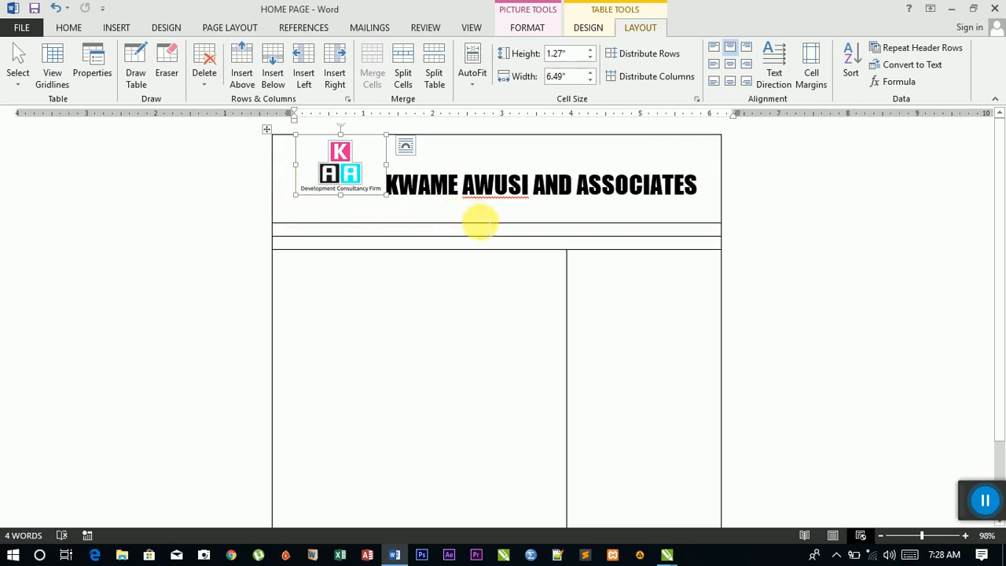
left_click_drag(493, 236, 498, 223)
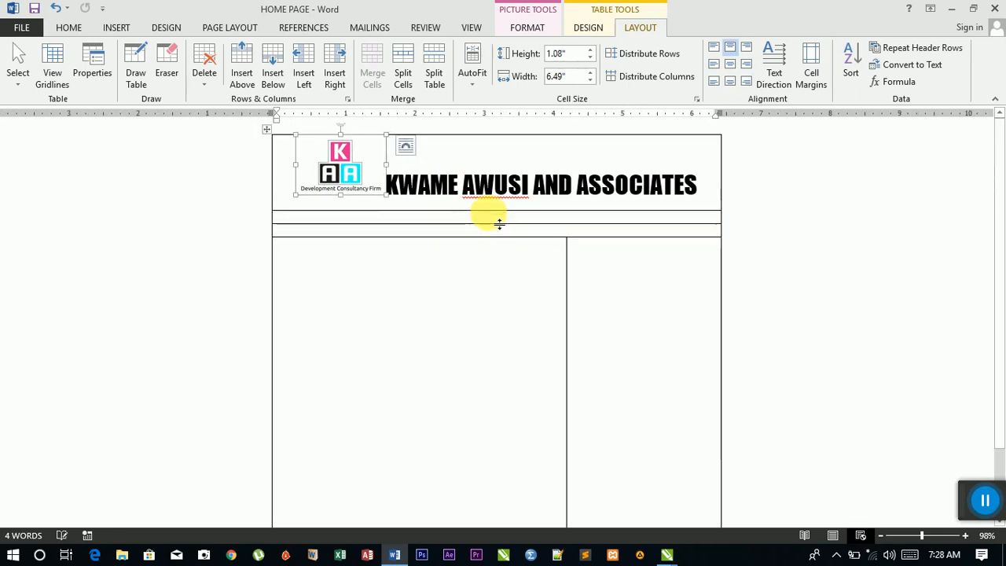
left_click(519, 160)
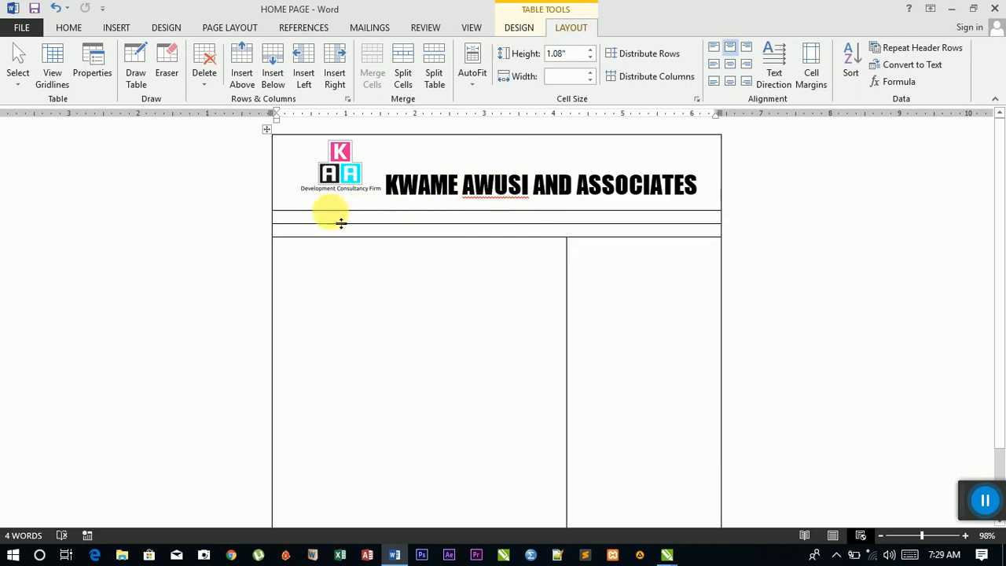
Enter the navigation menu "HOME | ABOUT US | SERVICES | CONTACT US" in the row beneath the header
left_click(484, 222)
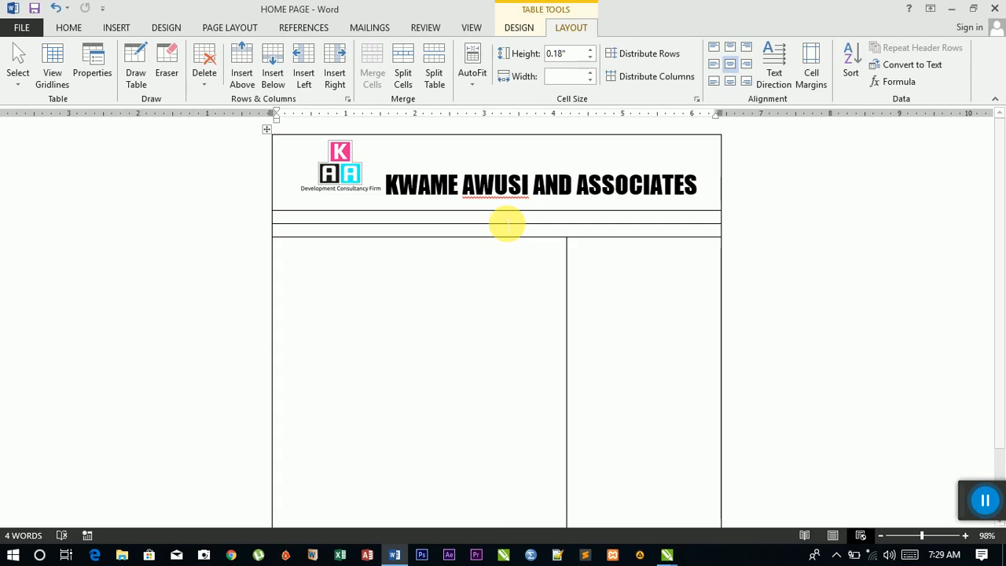
type("HOME")
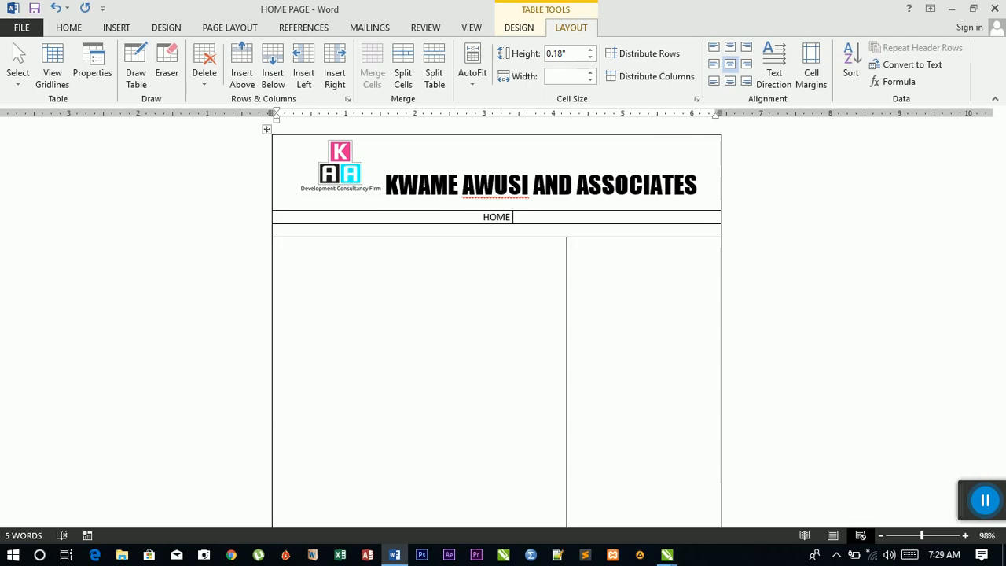
type("|")
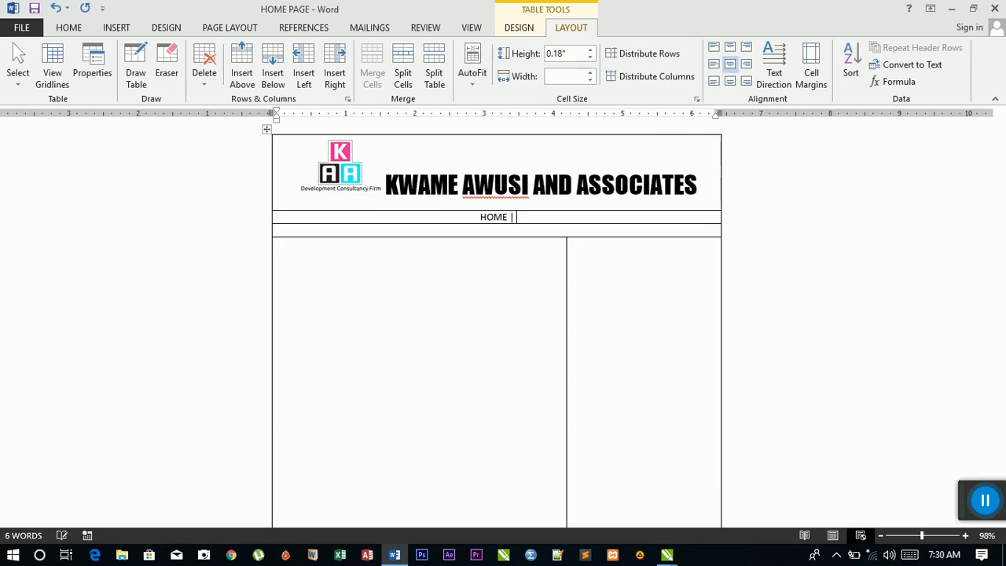
type(" ABOUT")
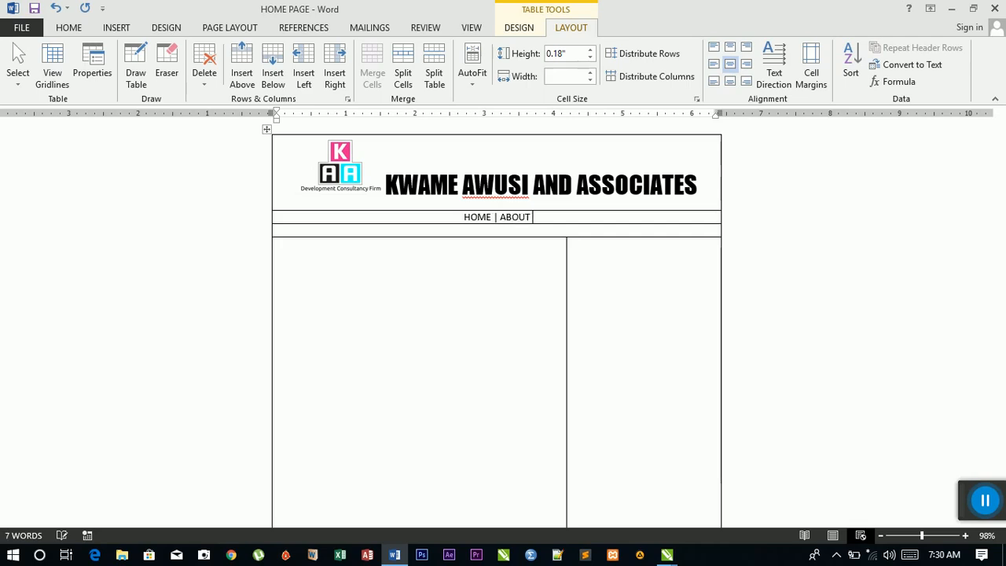
type(" US |")
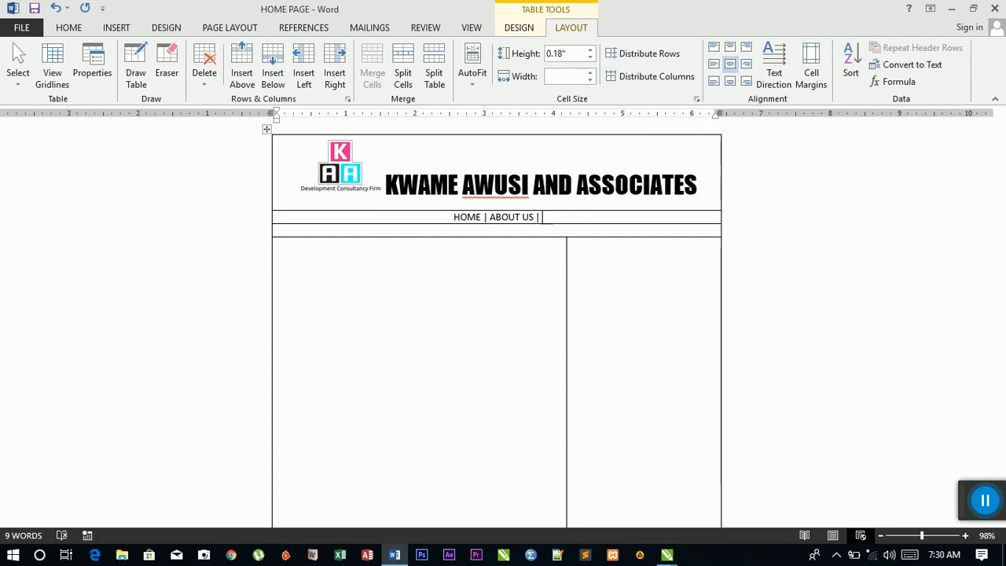
type(" SERVICE")
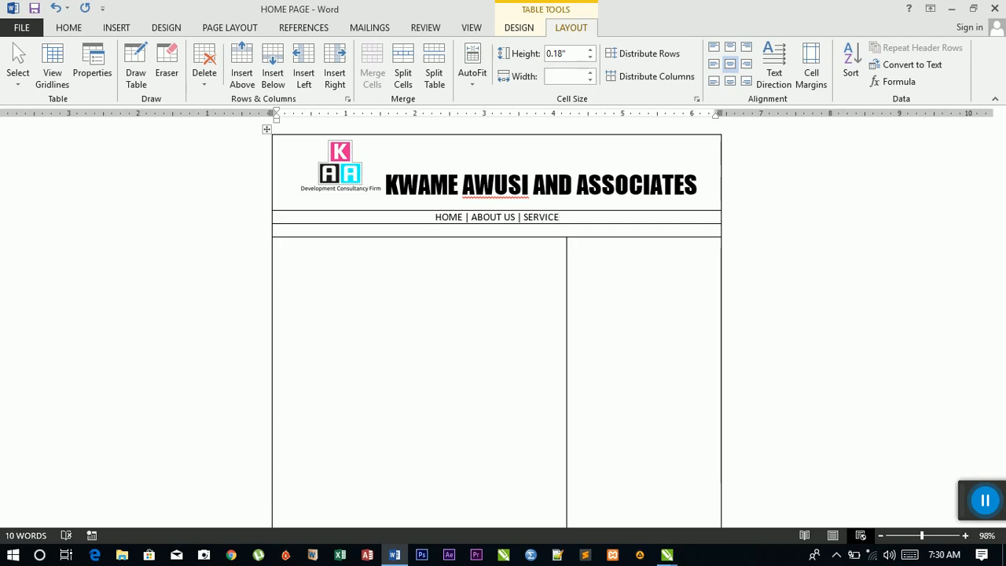
type("S")
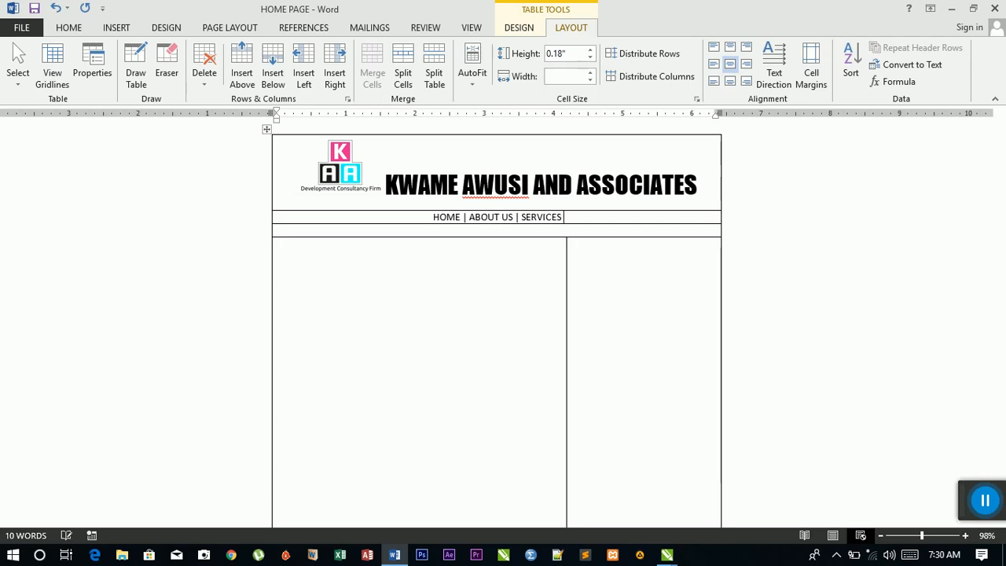
type(" |")
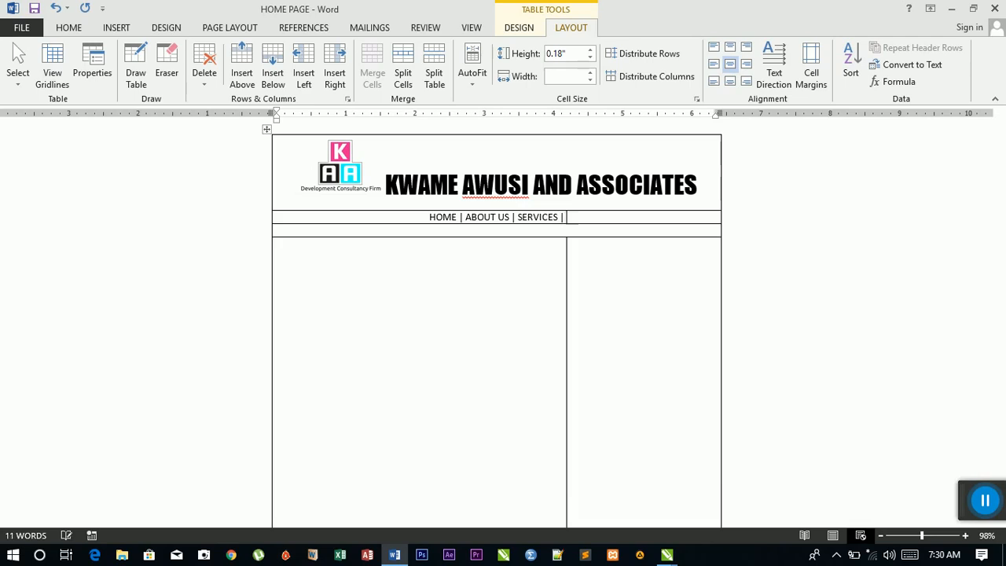
type(" CONT")
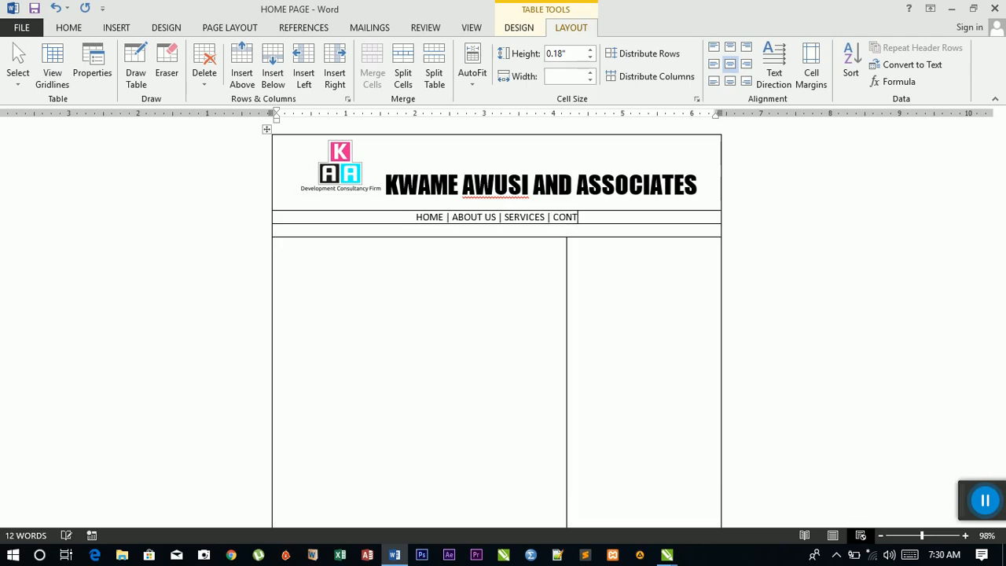
type("ACT US")
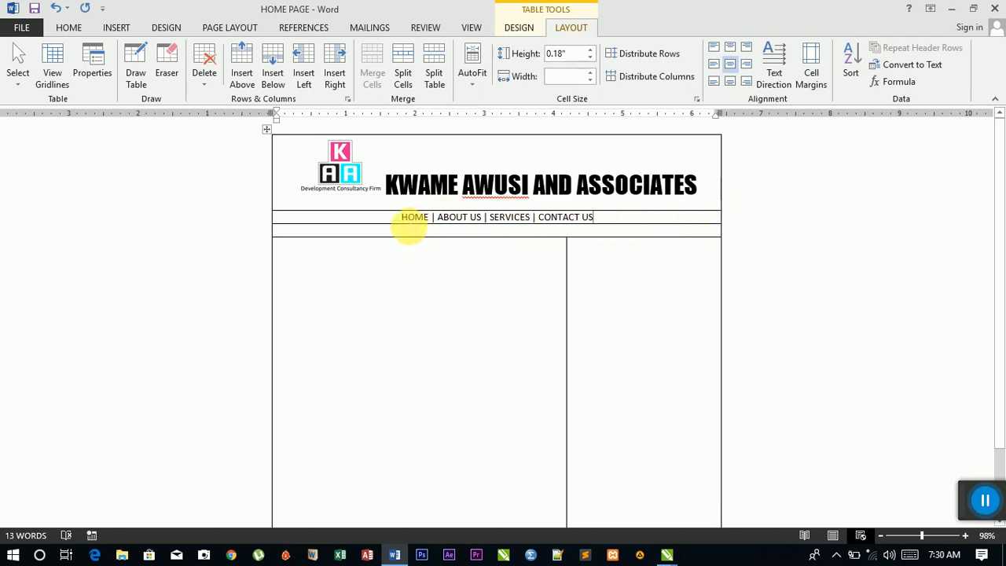
double_click(411, 220)
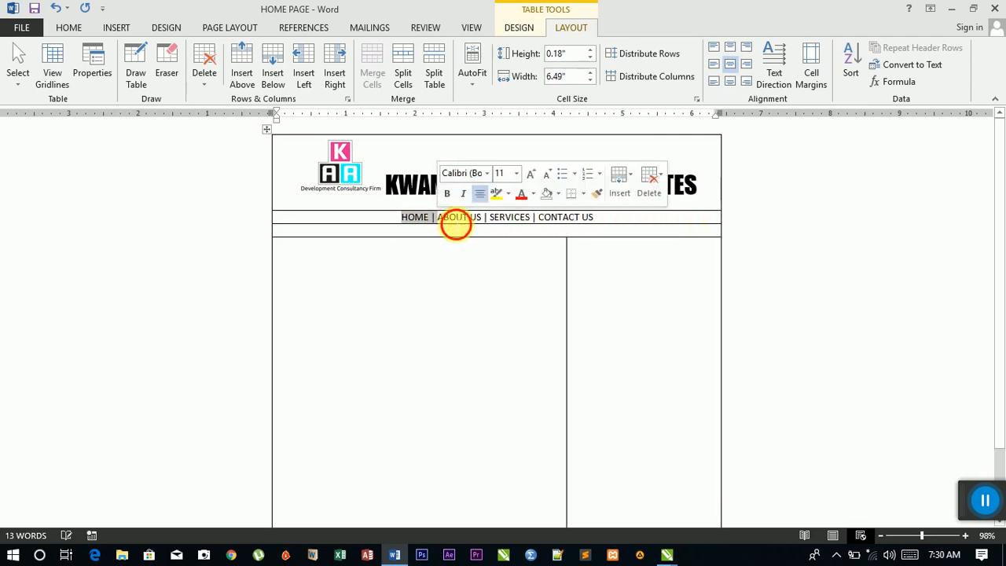
double_click(508, 219)
left_click_drag(542, 224, 570, 221)
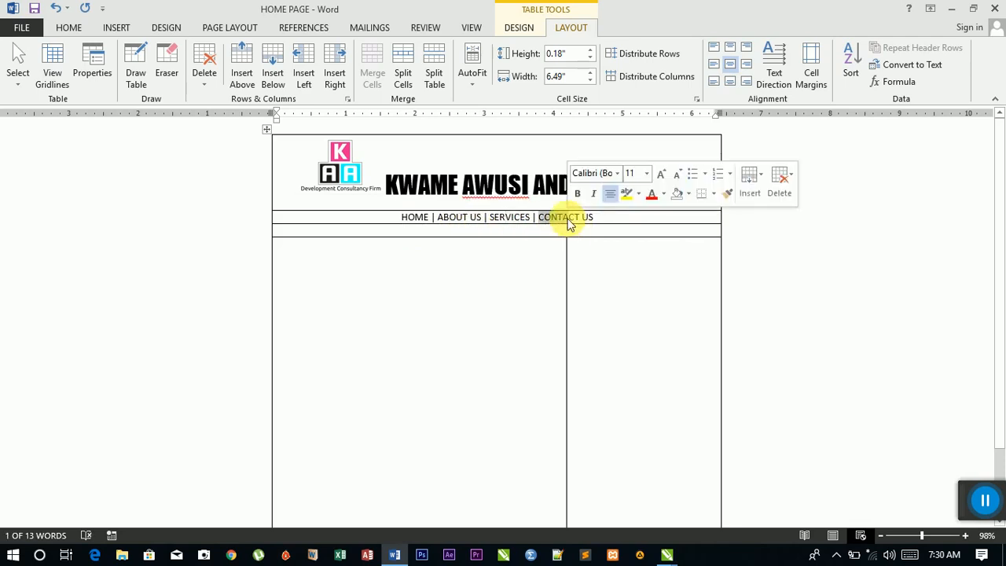
left_click(492, 223)
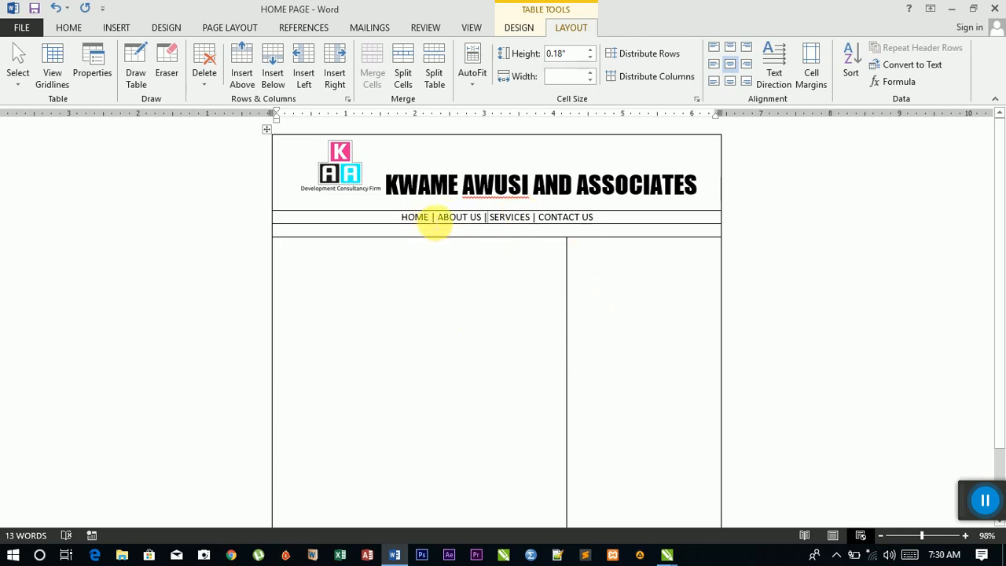
double_click(412, 218)
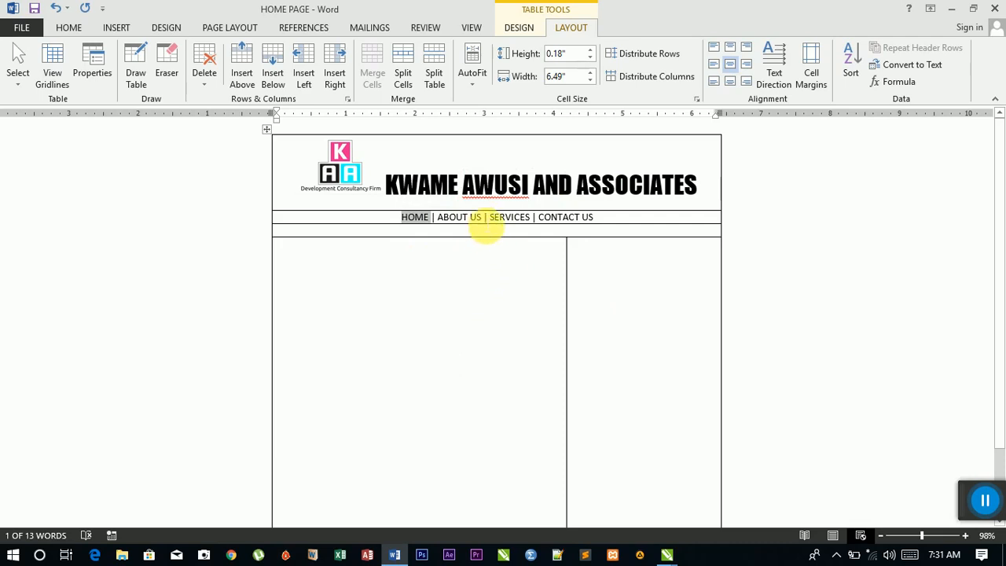
left_click_drag(461, 218, 461, 225)
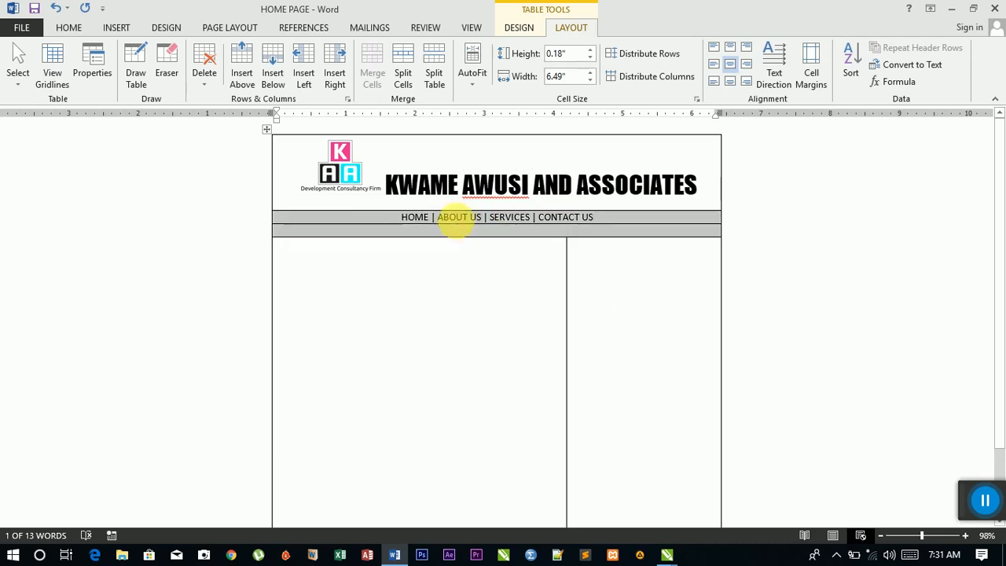
left_click(511, 218)
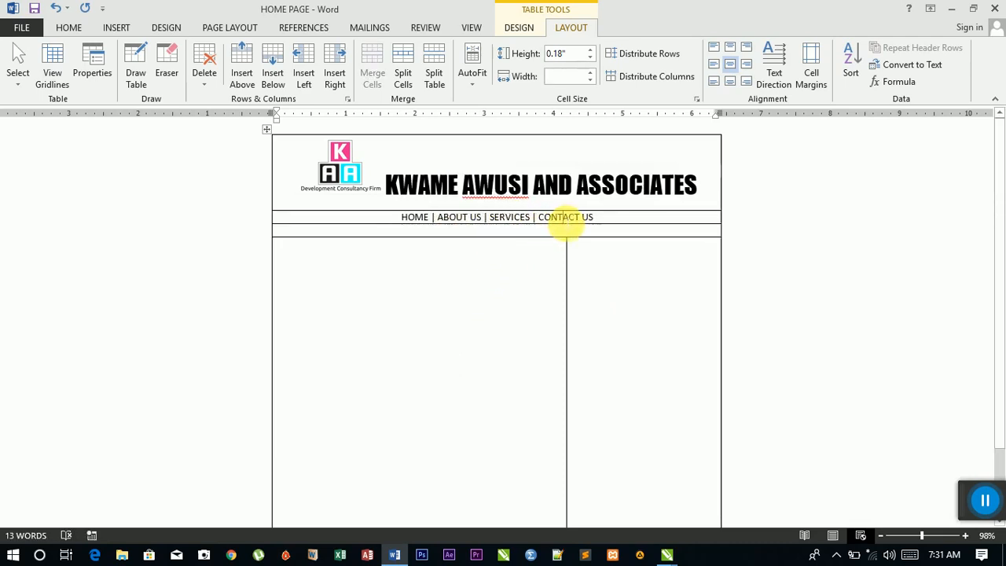
Shorten the main content row to about 4.61 inches high and enter "©2019kwameawusiandassociate" in the footer row
scroll(505, 303, "down", 2)
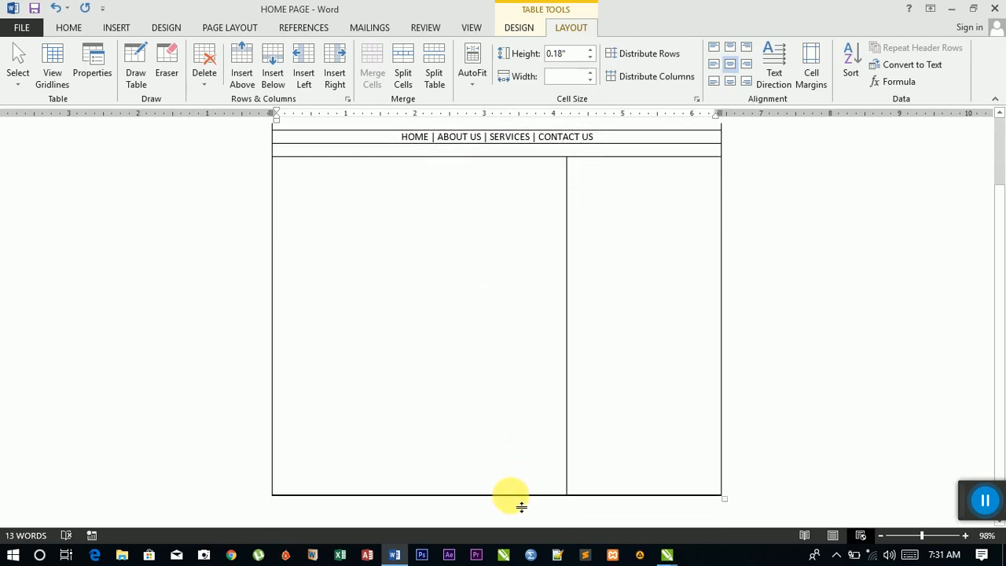
left_click_drag(521, 503, 521, 481)
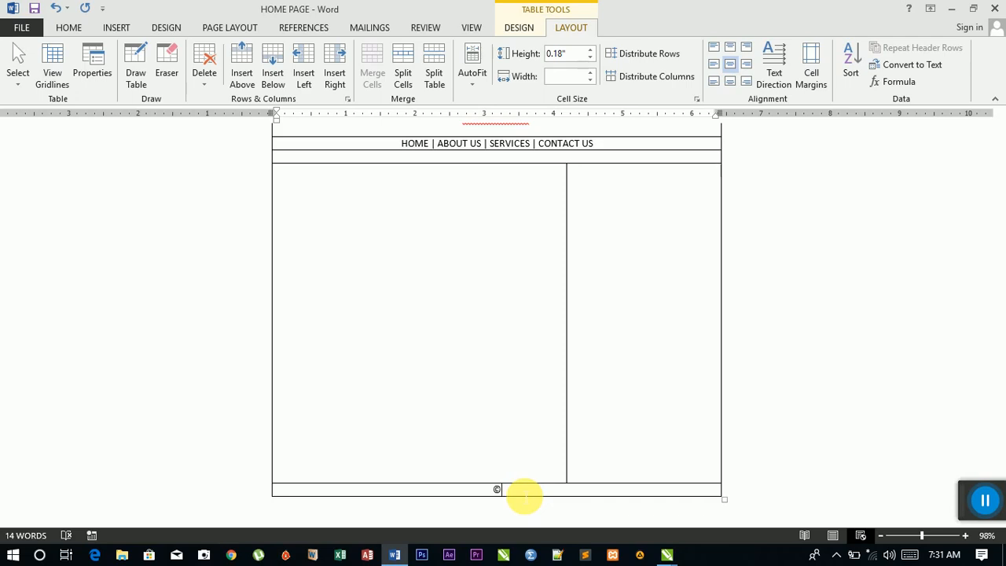
type("2019kwm")
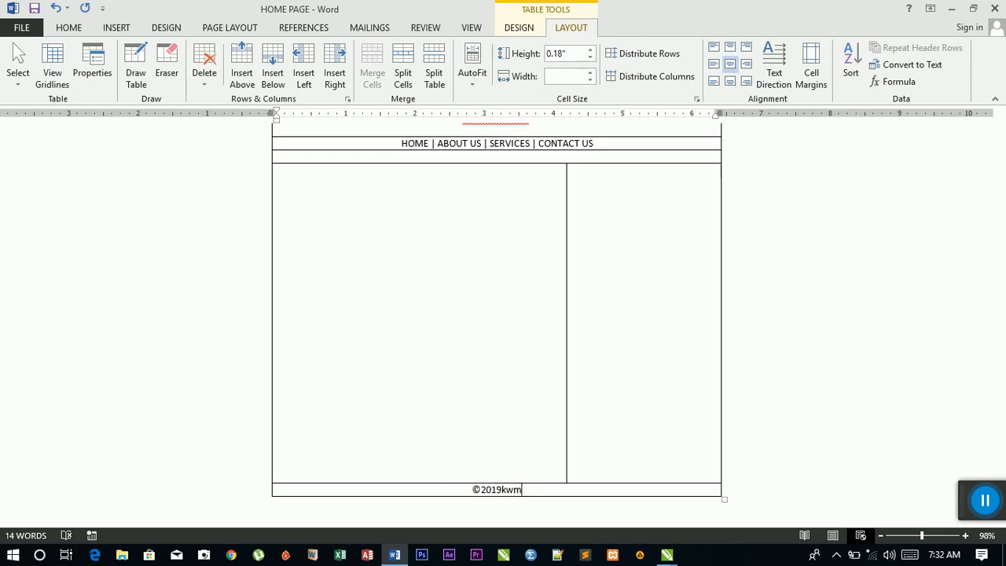
key("BackSpace")
type("ameawu")
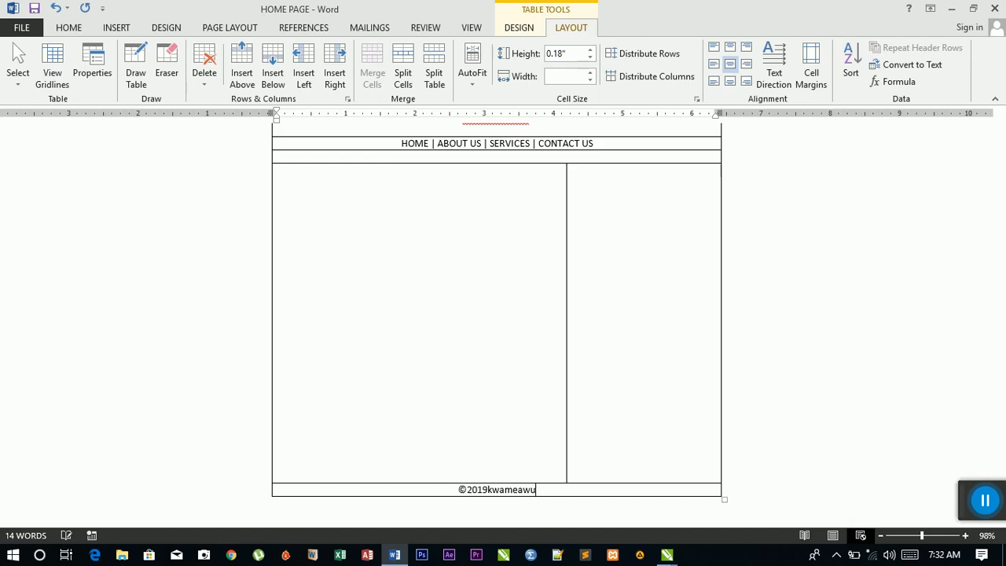
type("siand ")
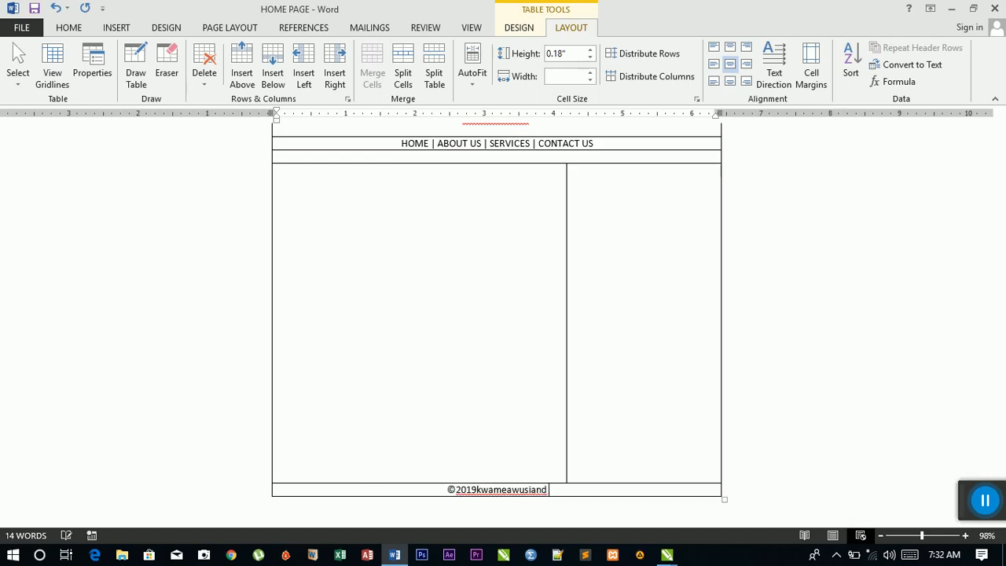
type("a")
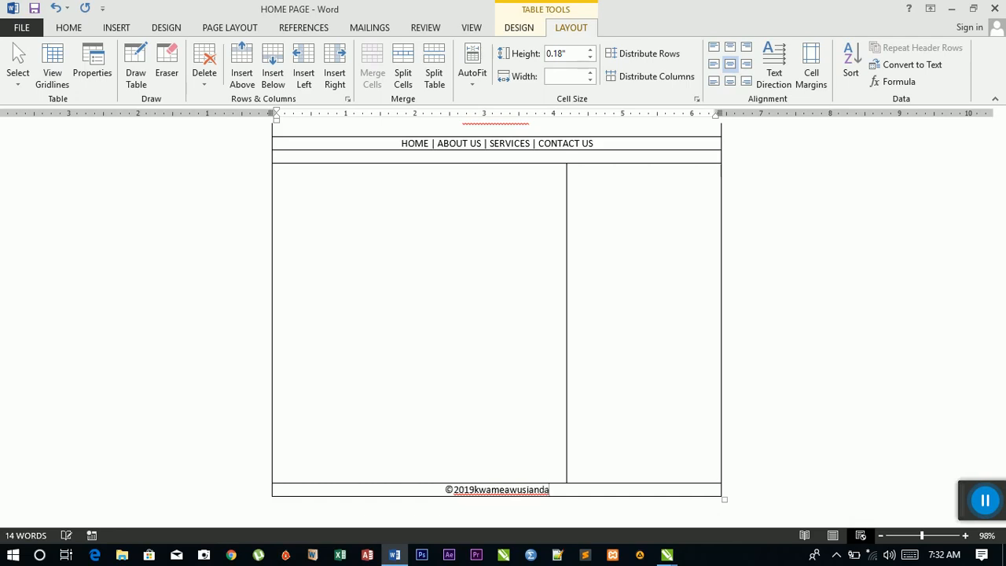
type("ssociate")
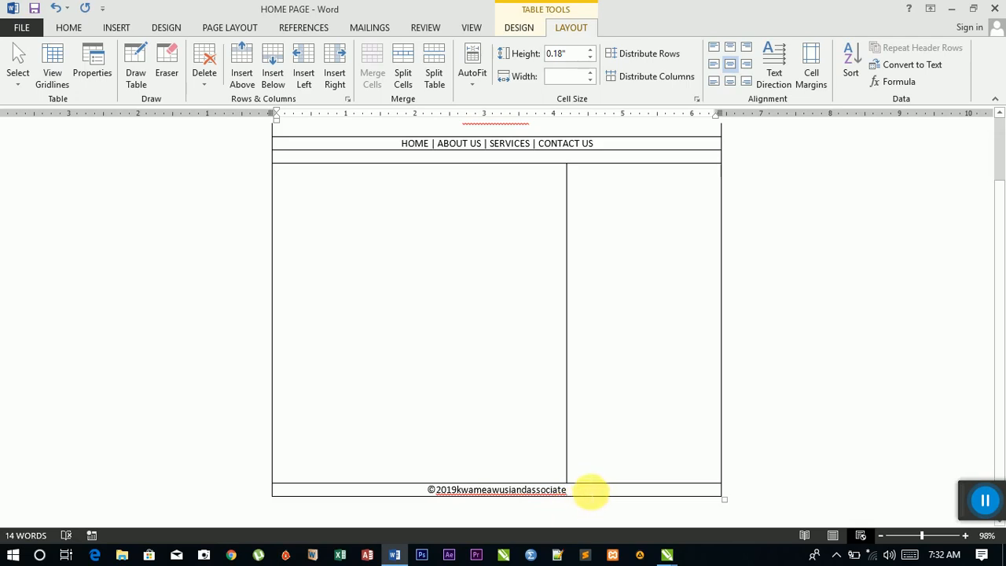
Examine the page layout from the header and menu down to the footer
left_click(514, 409)
scroll(527, 369, "up", 2)
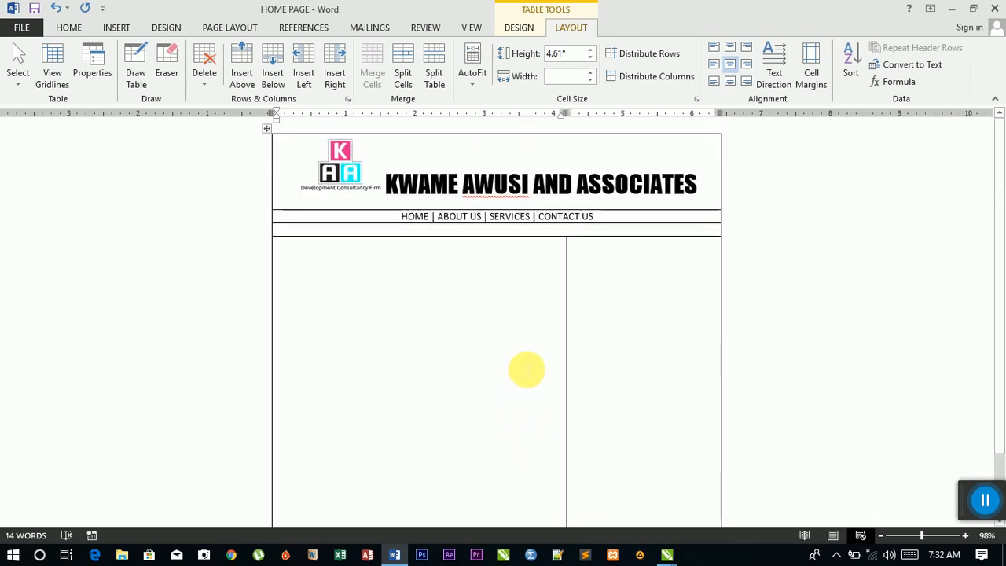
scroll(527, 369, "down", 2)
scroll(527, 369, "up", 2)
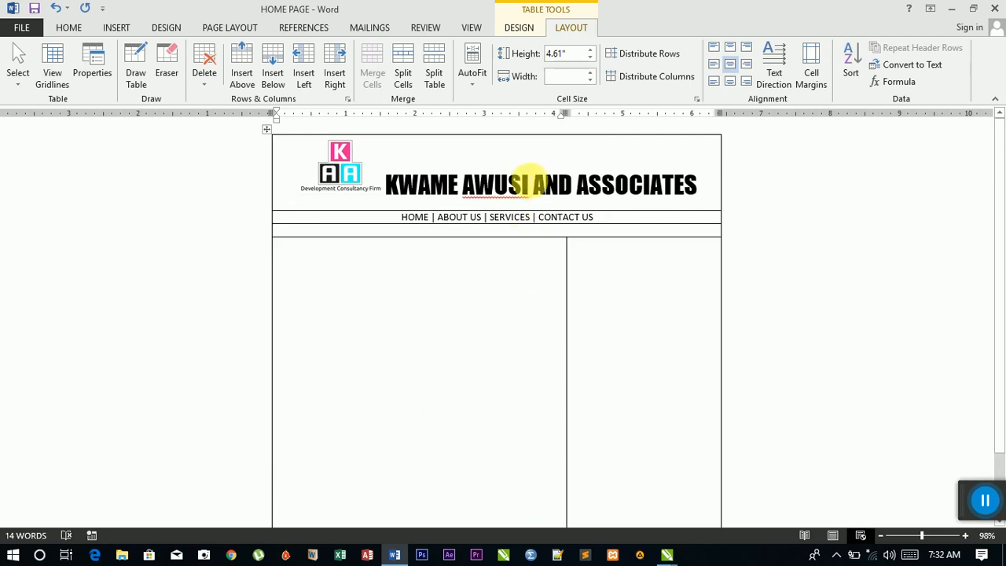
scroll(518, 183, "down", 1)
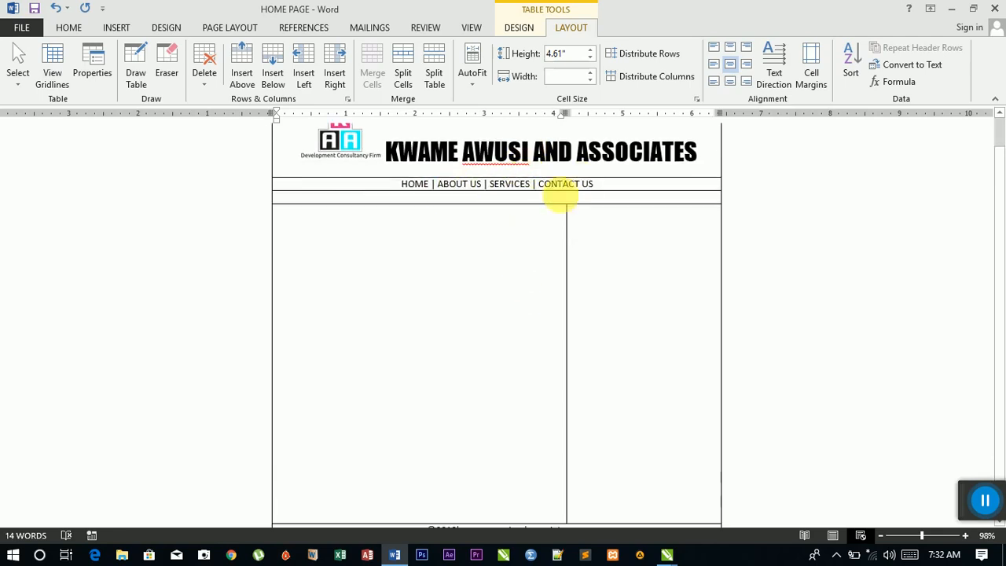
scroll(444, 243, "down", 1)
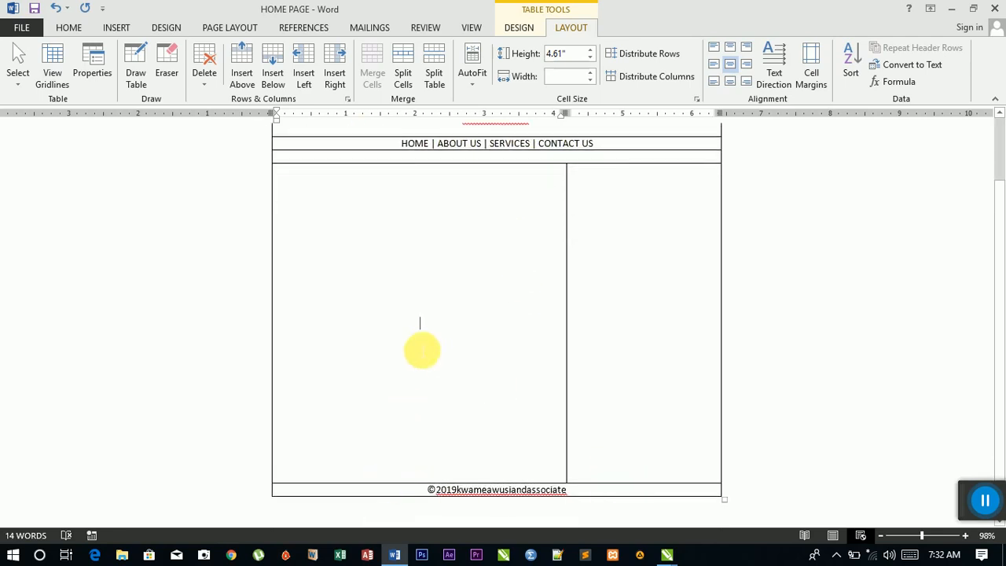
scroll(422, 349, "up", 2)
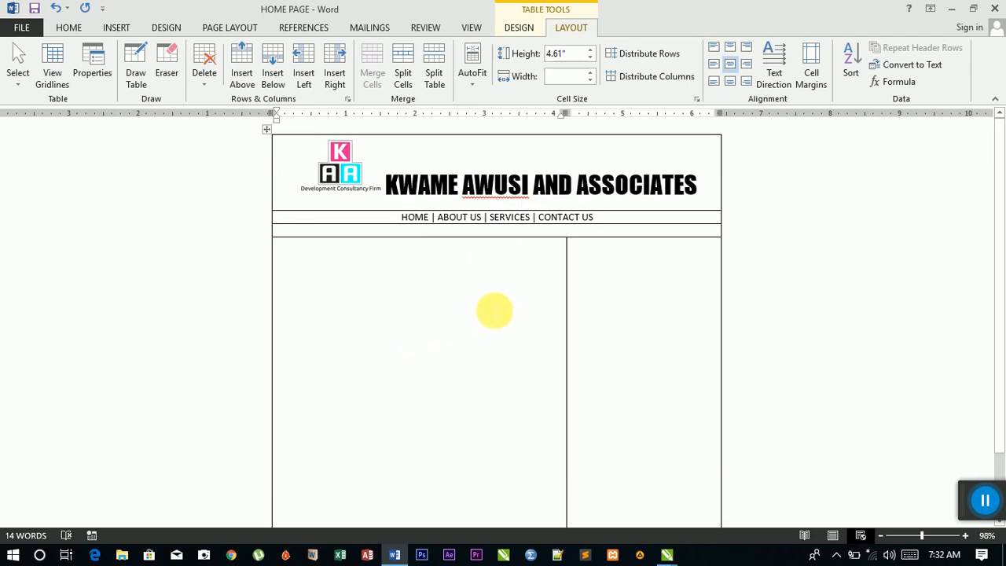
Set the alignment of the narrow content cell beside the main content area to top center
scroll(602, 267, "down", 1)
left_click(598, 245)
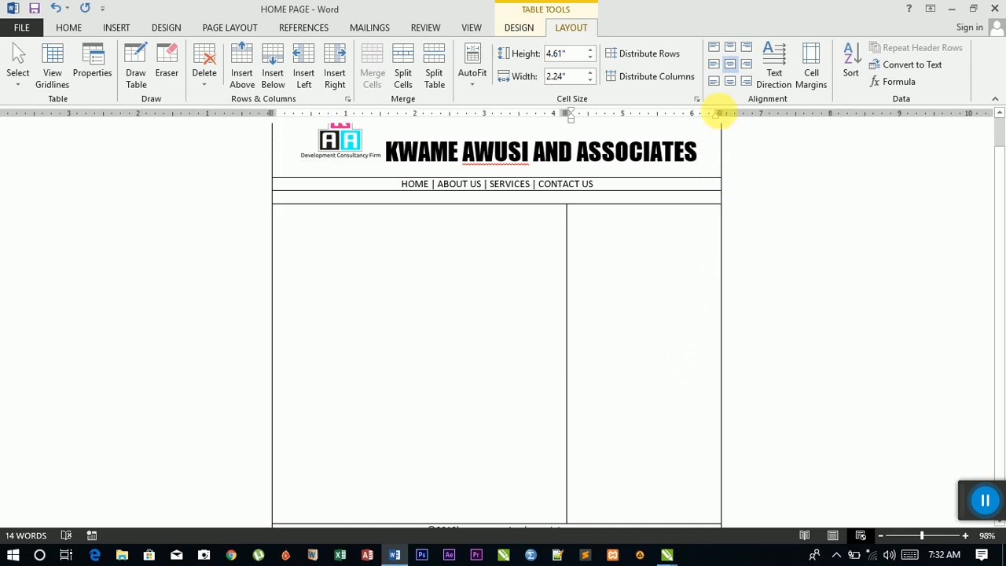
left_click(728, 48)
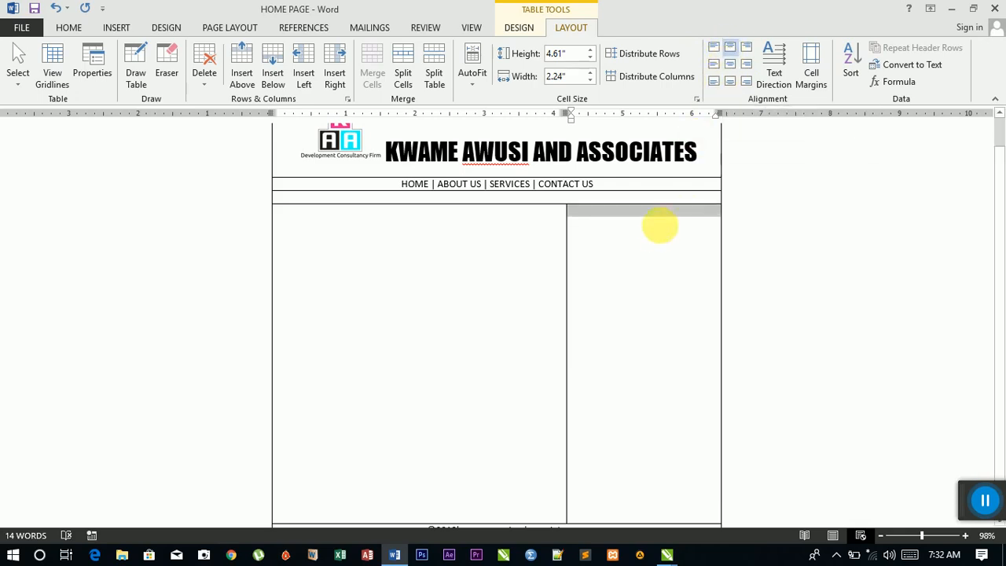
left_click(658, 233)
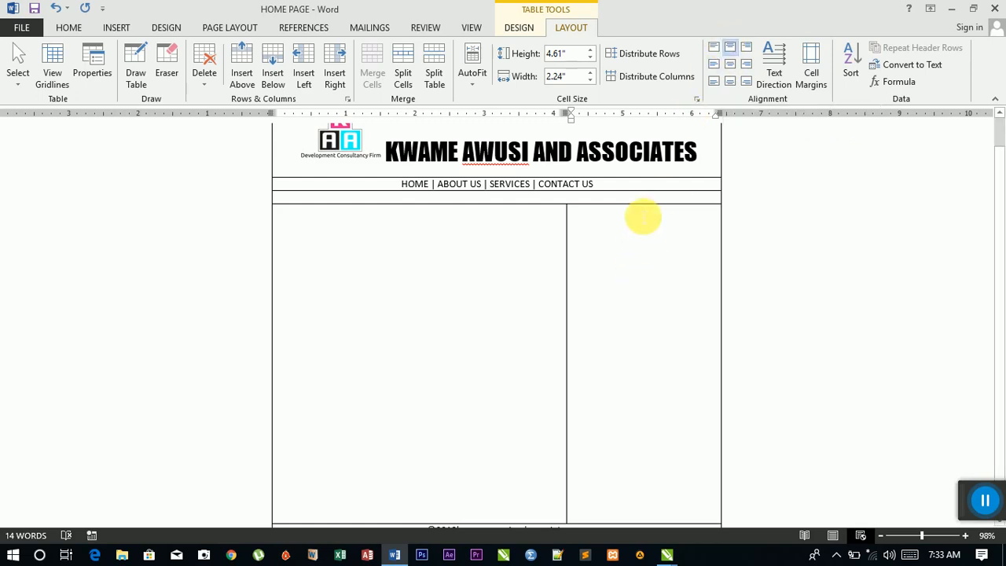
Insert the picture Annual Africa Insurers from the IMAGES folder into the narrow content cell
left_click(116, 29)
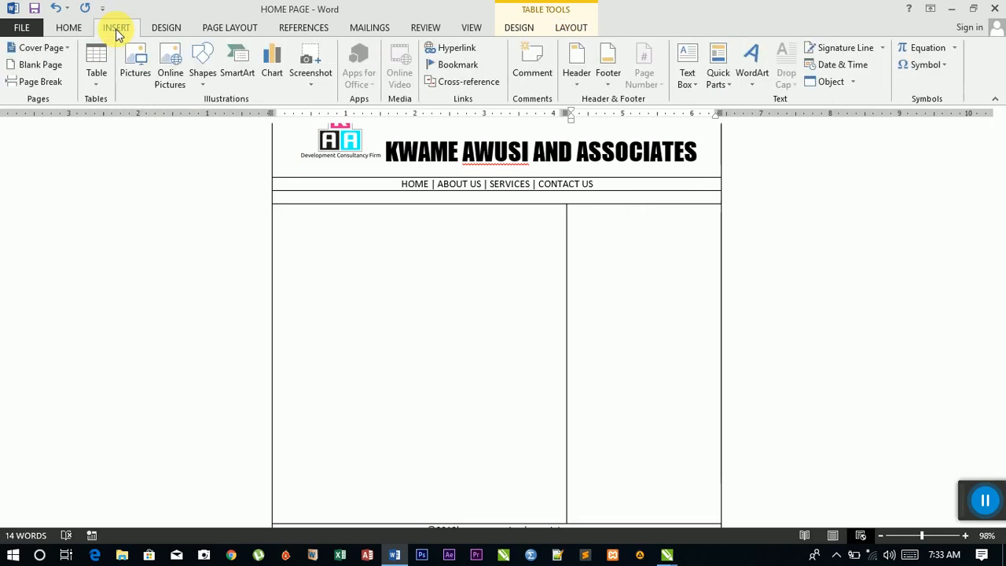
left_click(137, 73)
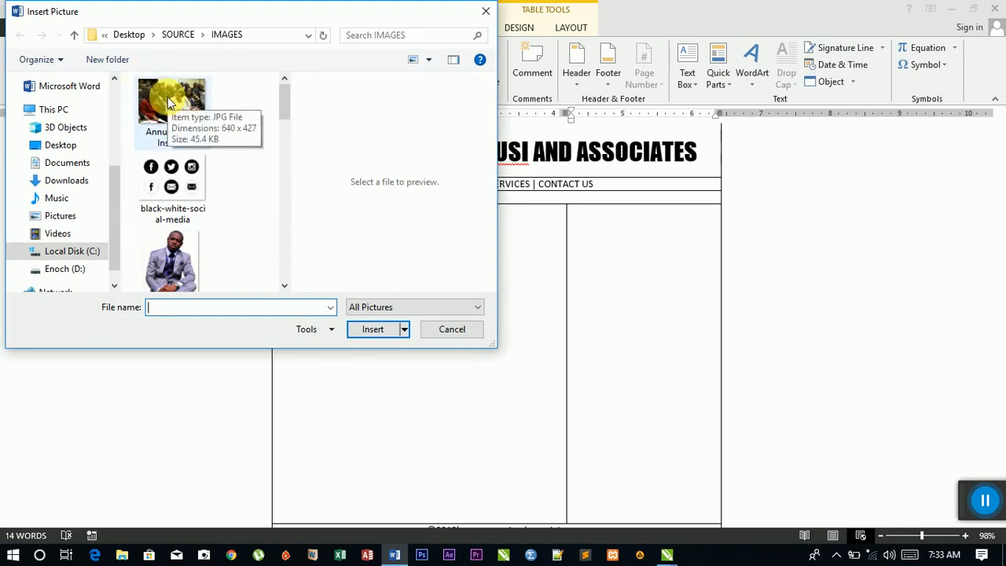
left_click(166, 98)
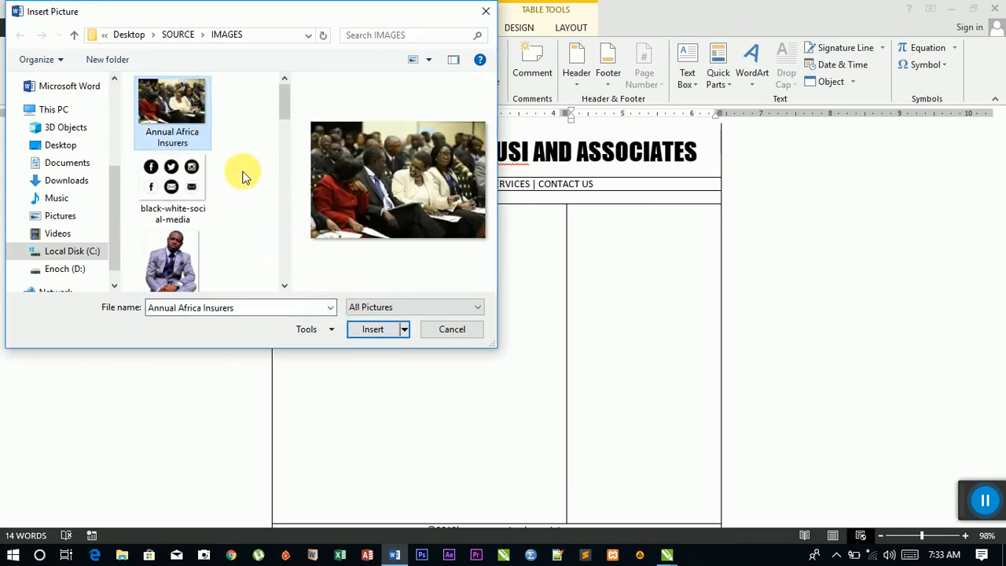
left_click(372, 330)
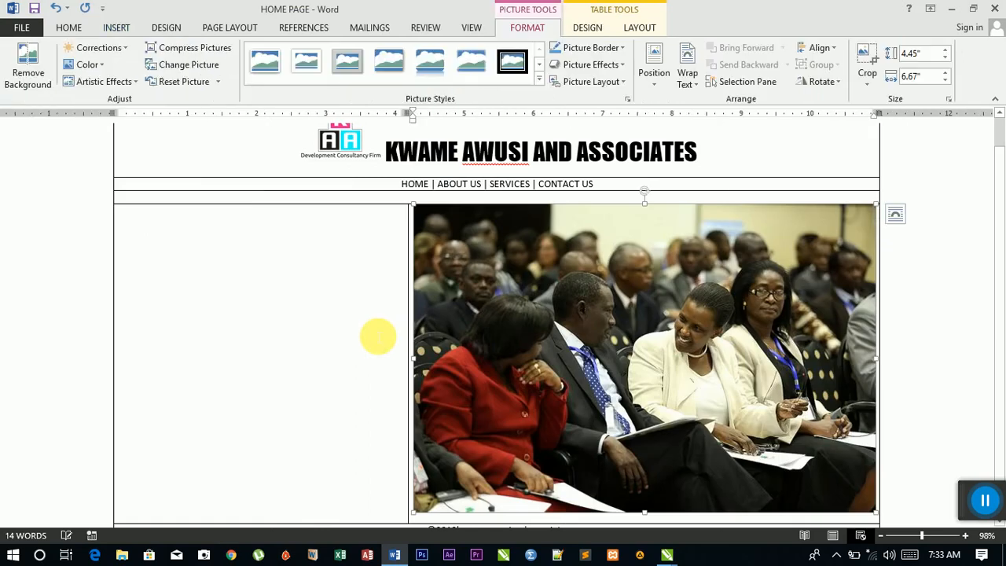
Scale the conference audience picture in the narrow content cell down to about 1.41 by 2.12 inches
scroll(668, 338, "down", 1)
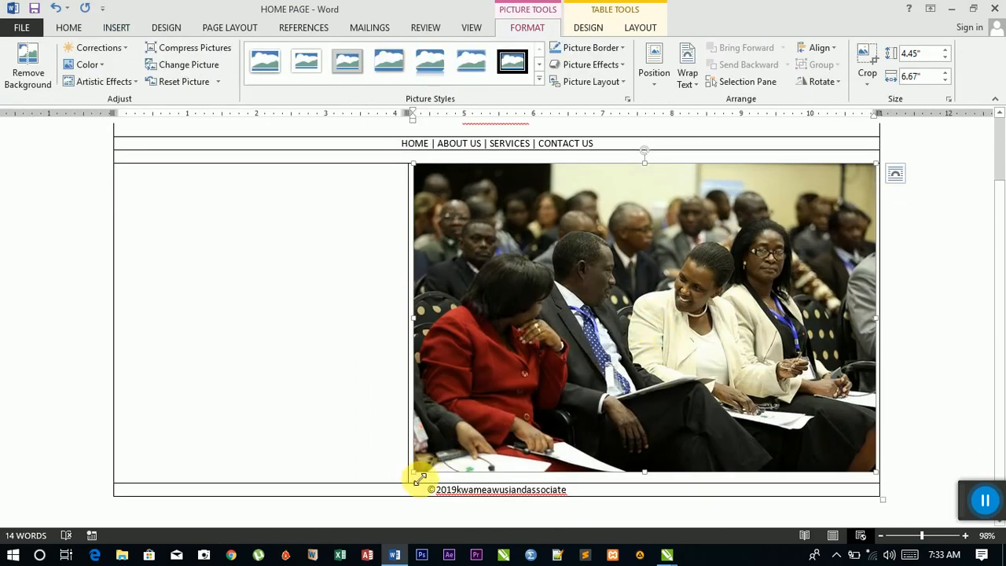
left_click_drag(418, 478, 723, 155)
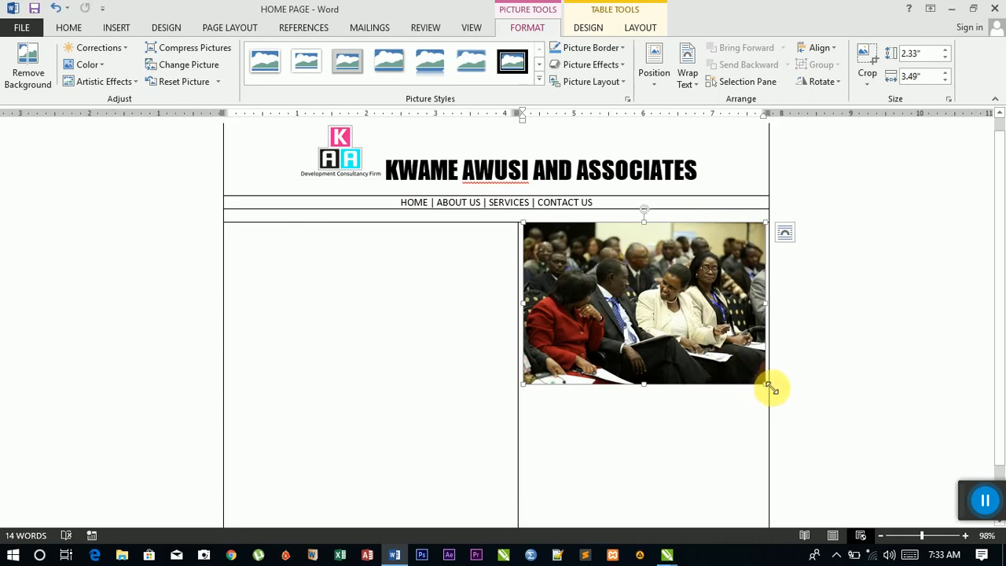
left_click_drag(770, 386, 671, 315)
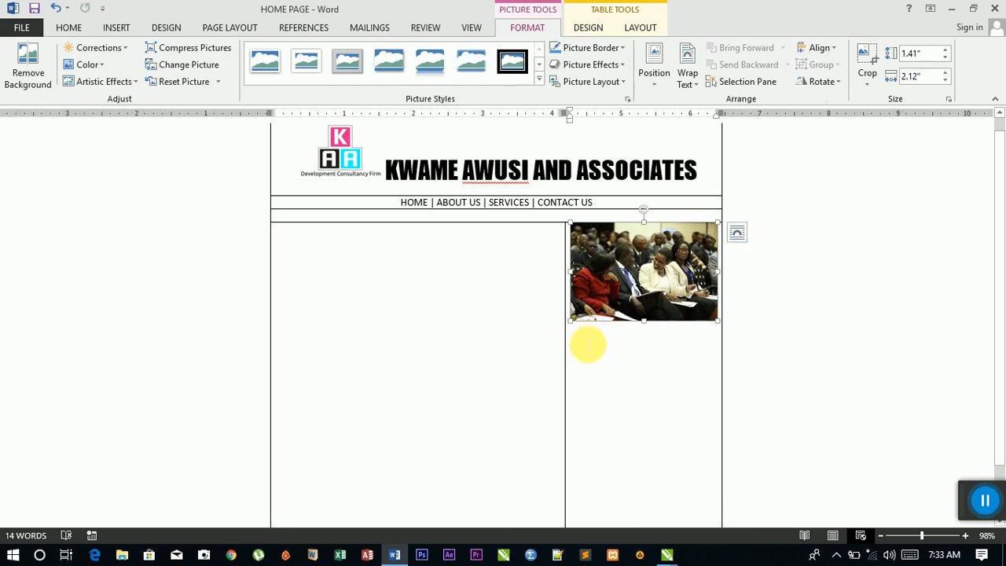
Insert the panel discussion picture images (1) below the audience picture and scale it to about 1.3 by 2.13 inches
left_click(574, 337)
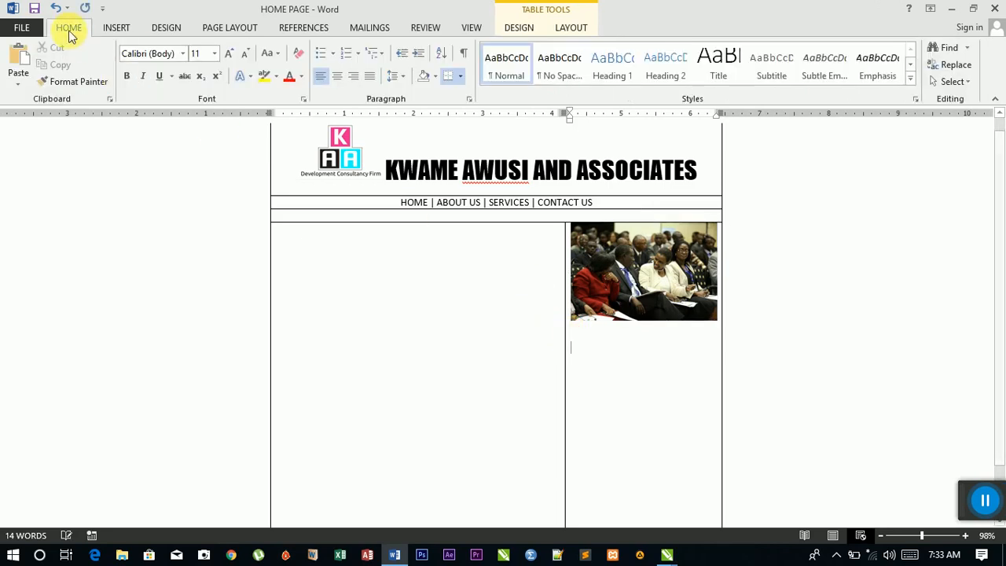
left_click(110, 29)
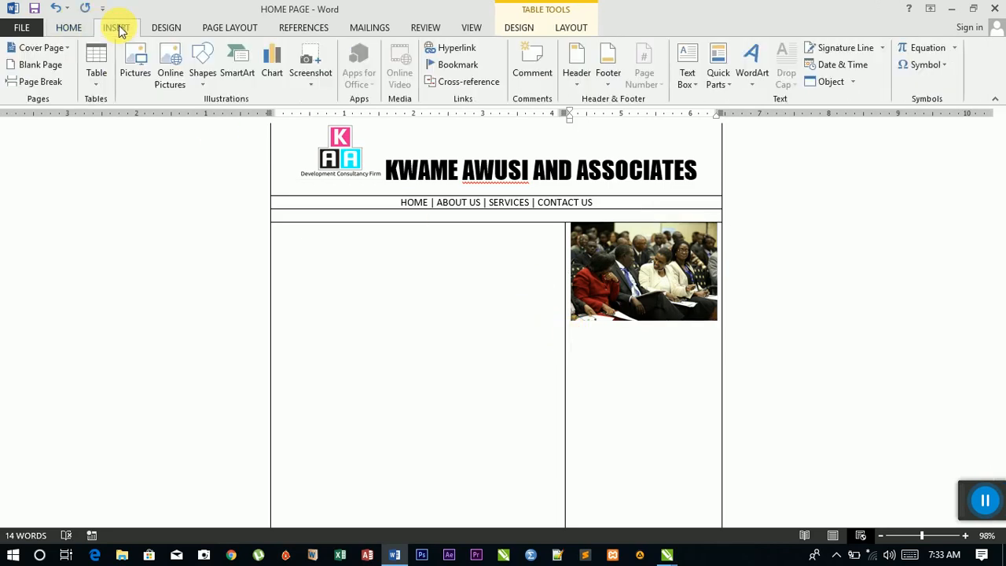
left_click(134, 72)
scroll(184, 206, "down", 3)
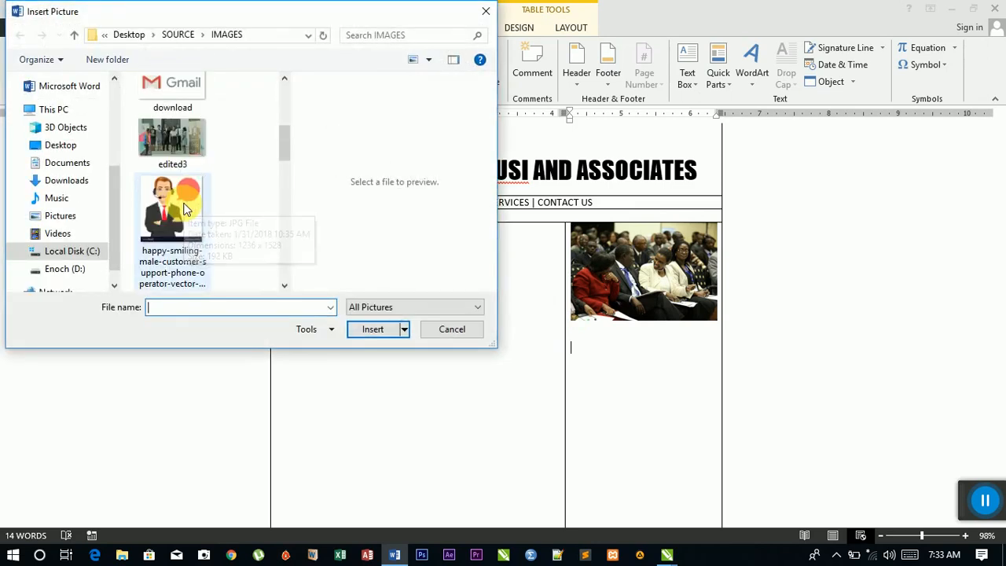
scroll(184, 206, "down", 5)
scroll(186, 209, "up", 2)
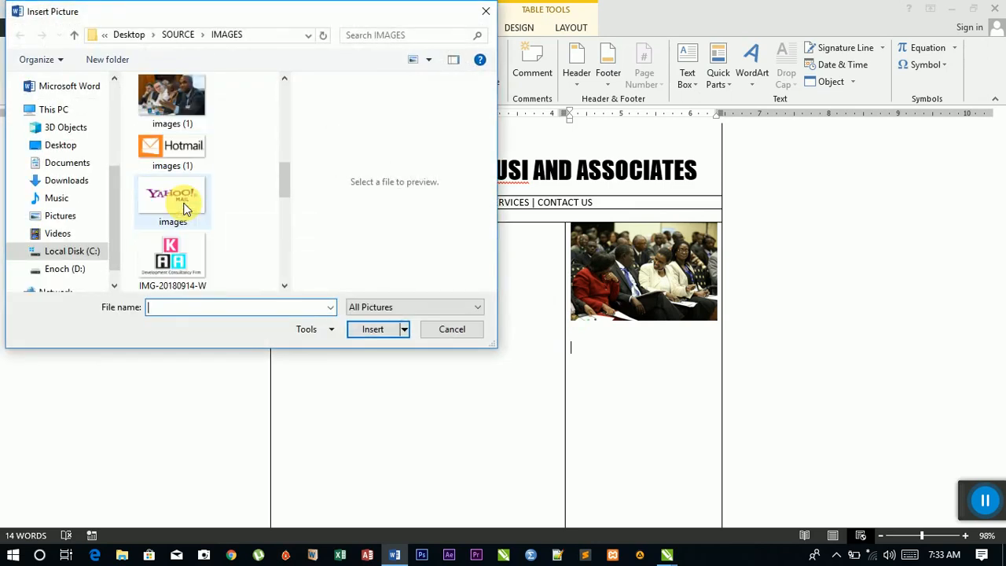
left_click(173, 100)
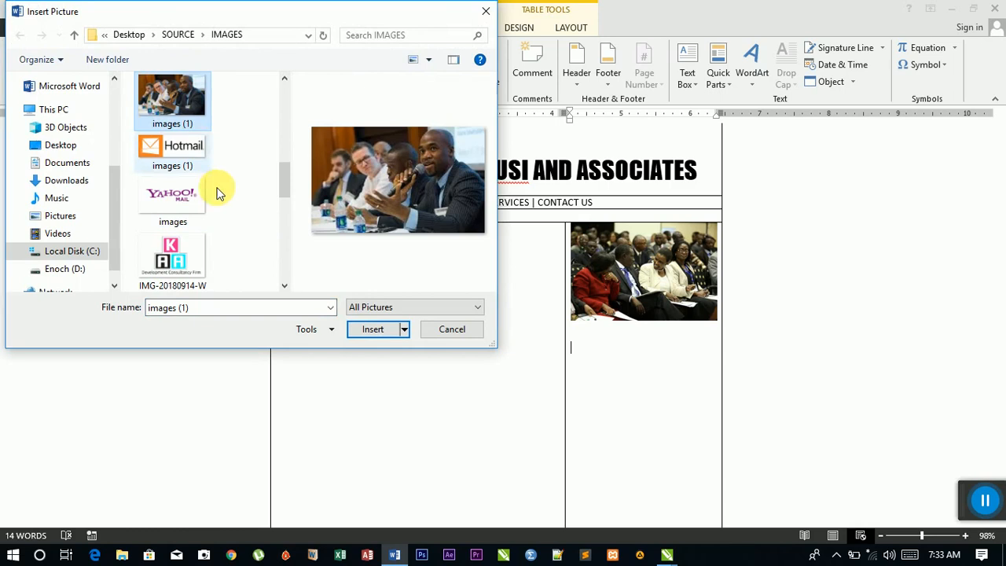
left_click(372, 331)
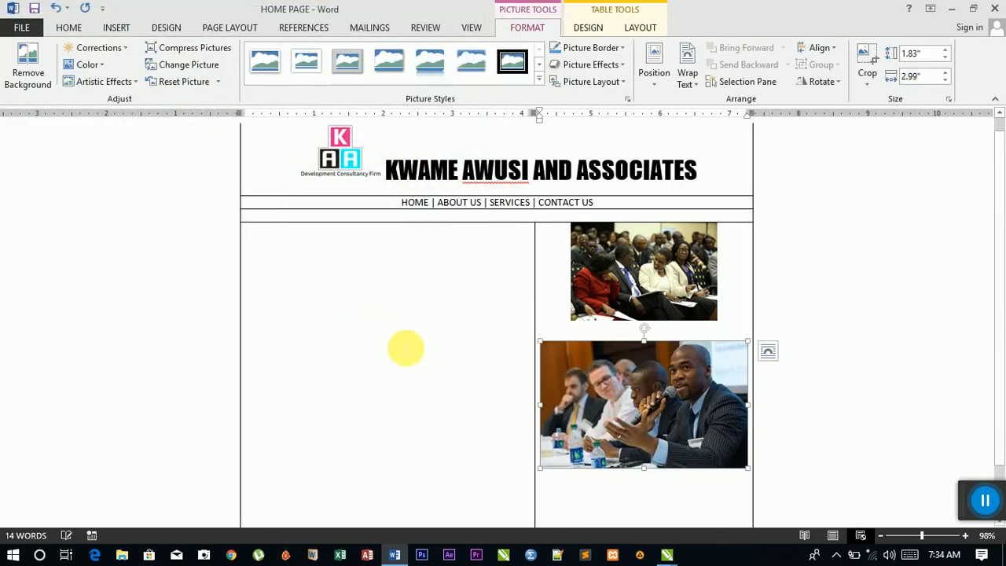
left_click_drag(751, 472, 699, 401)
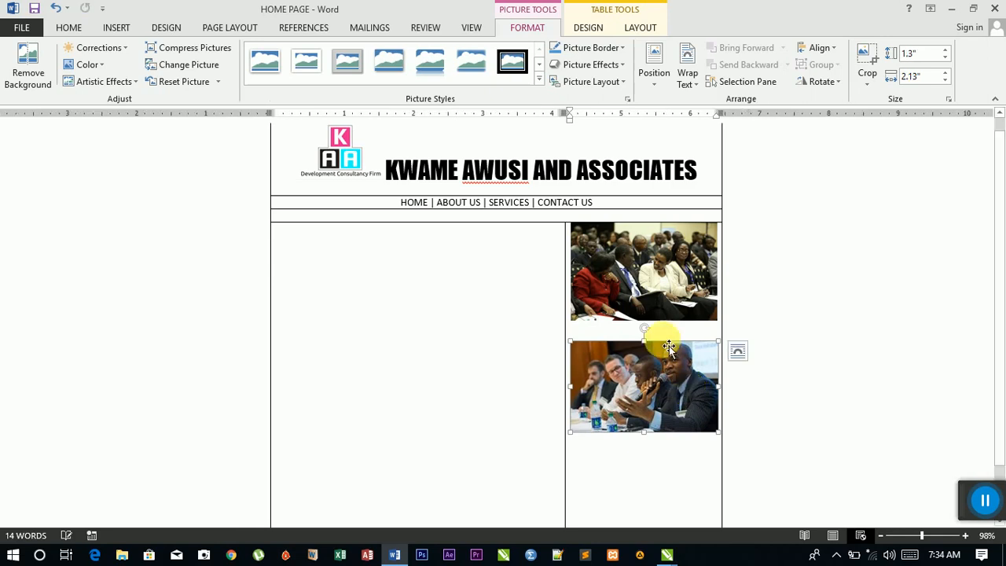
Insert the picture edited3 from the IMAGES folder below the panel discussion picture
scroll(669, 345, "down", 1)
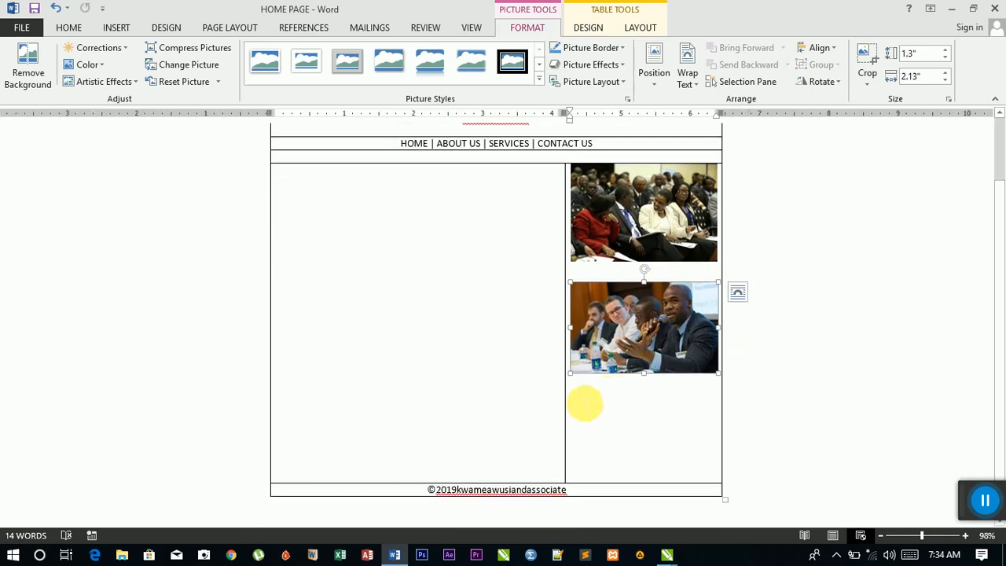
left_click(577, 397)
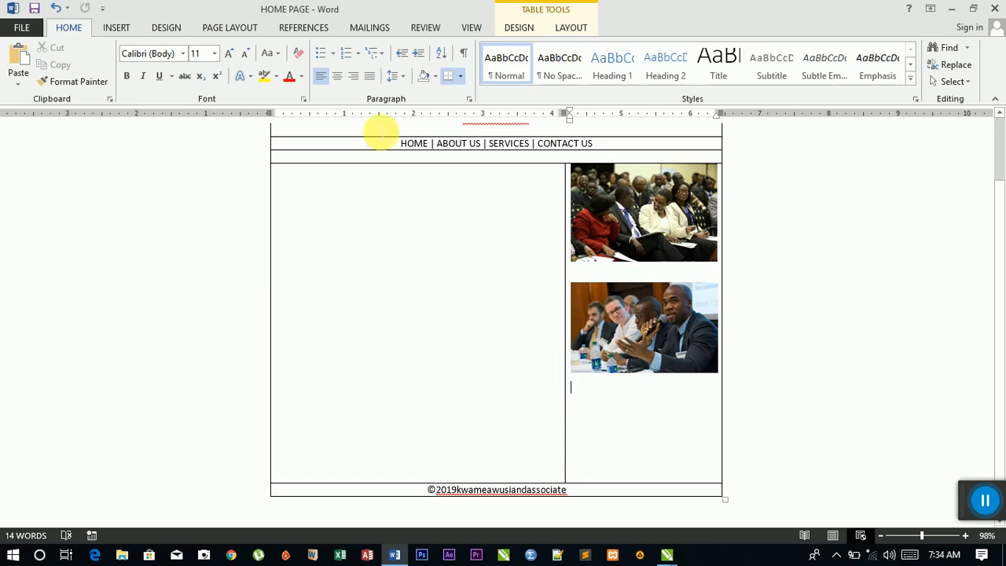
left_click(116, 29)
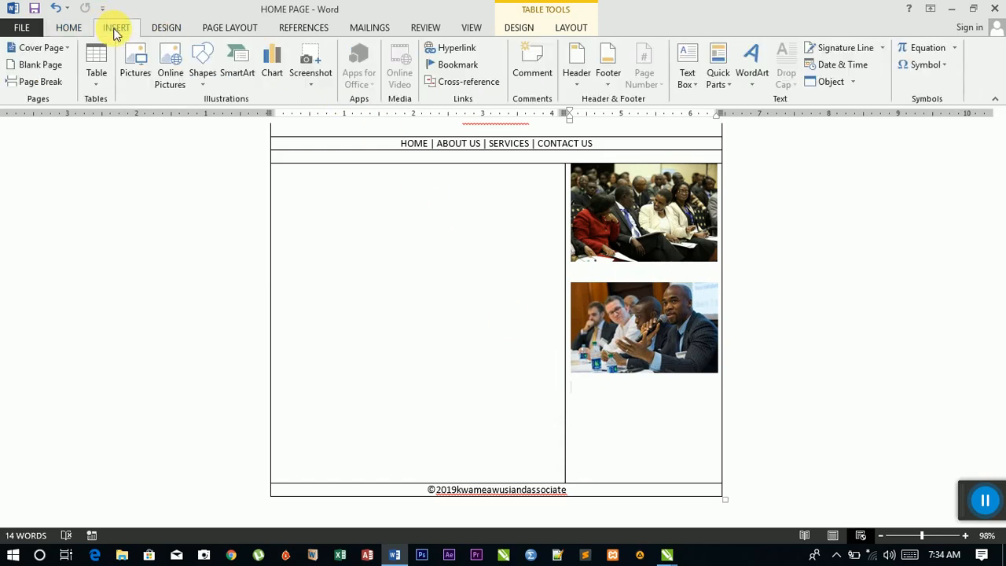
left_click(143, 68)
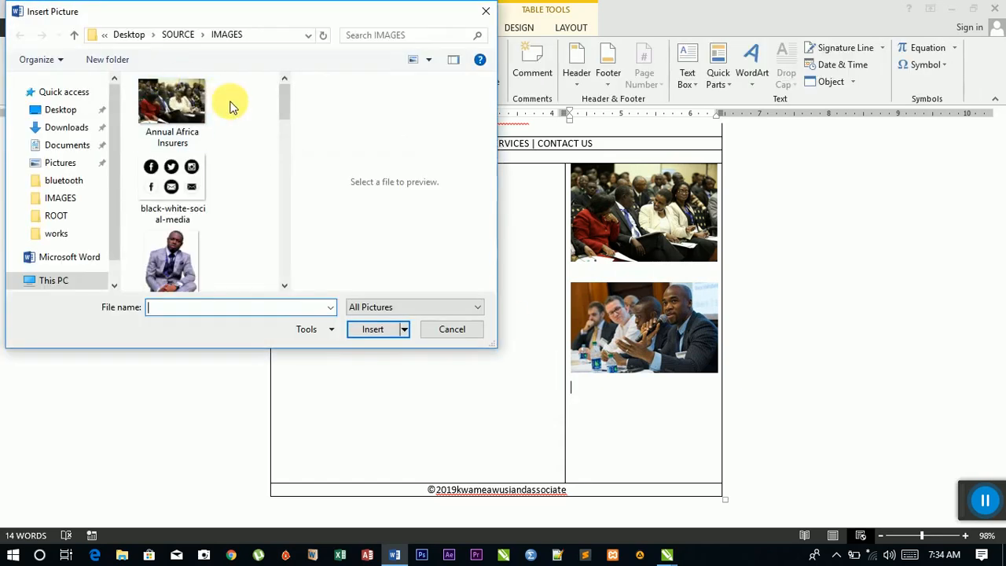
scroll(198, 165, "down", 4)
scroll(198, 164, "down", 2)
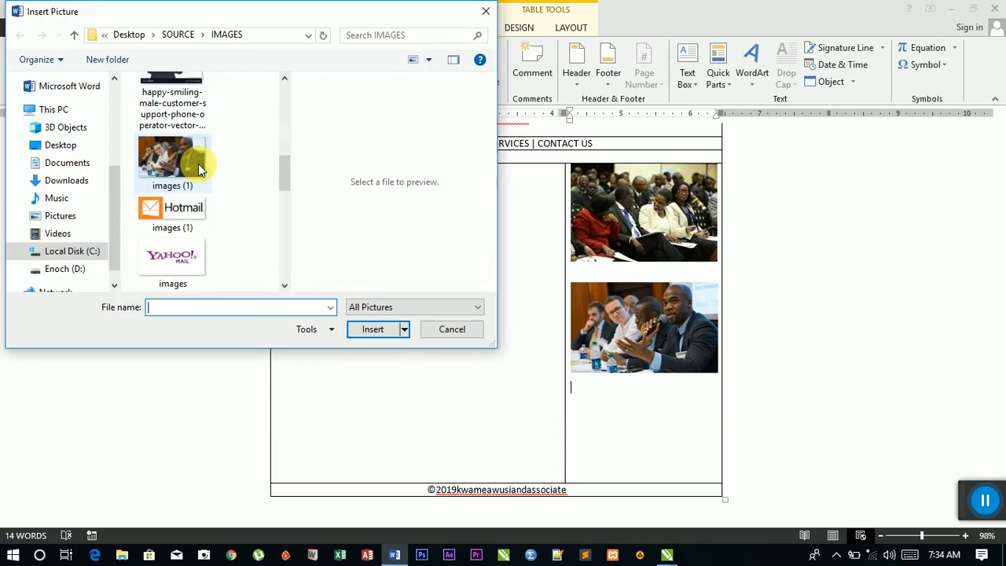
scroll(198, 163, "down", 6)
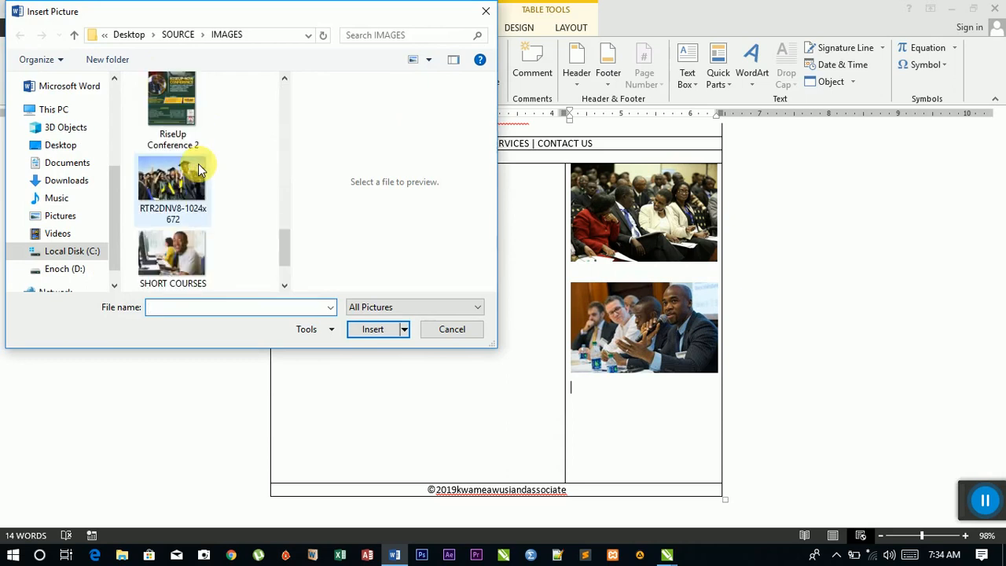
scroll(198, 164, "up", 8)
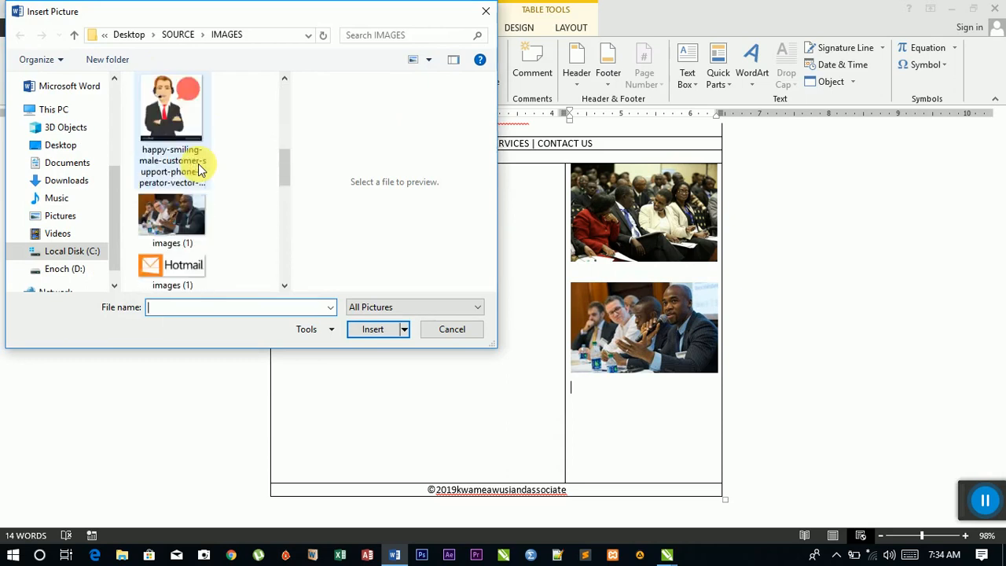
scroll(198, 164, "up", 3)
scroll(191, 185, "down", 1)
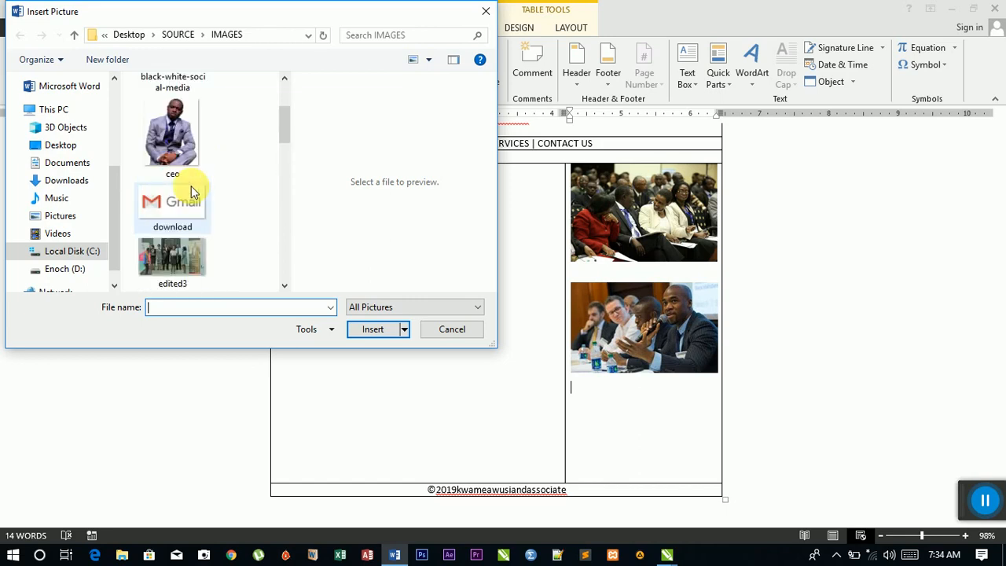
left_click(185, 250)
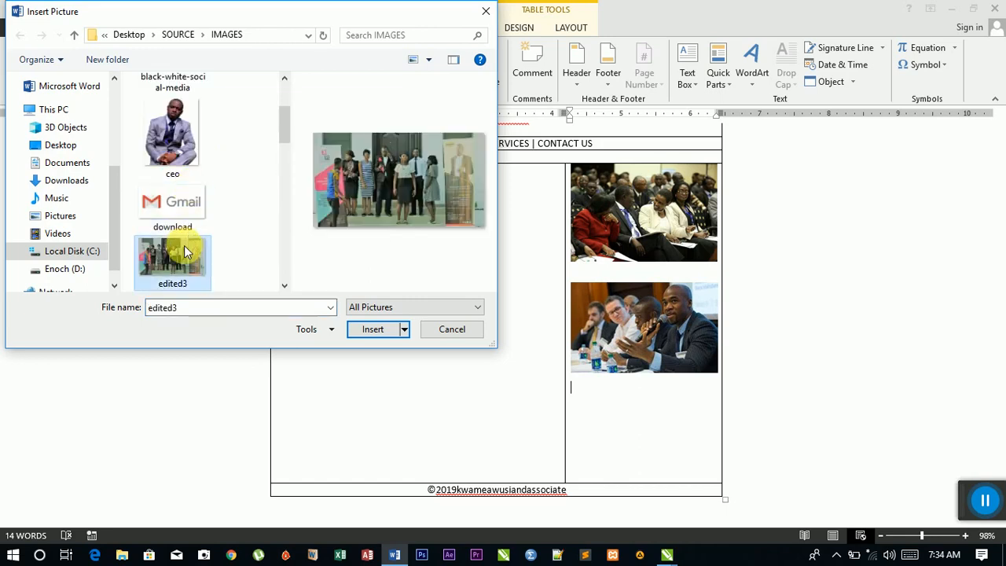
left_click(372, 328)
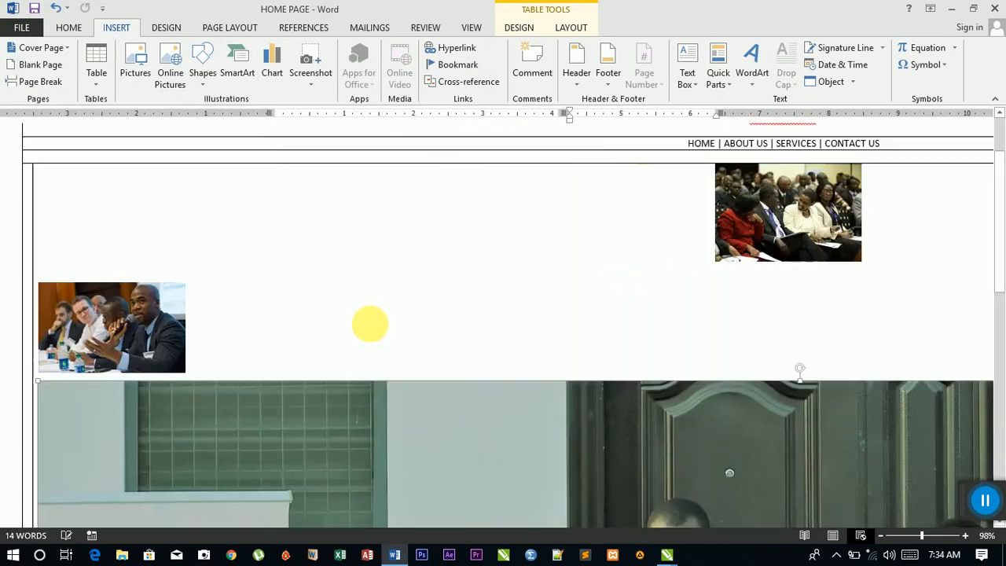
Scale the oversized group picture down to about 7.24 by 13.13 inches, and again to roughly half that size
scroll(558, 363, "down", 10)
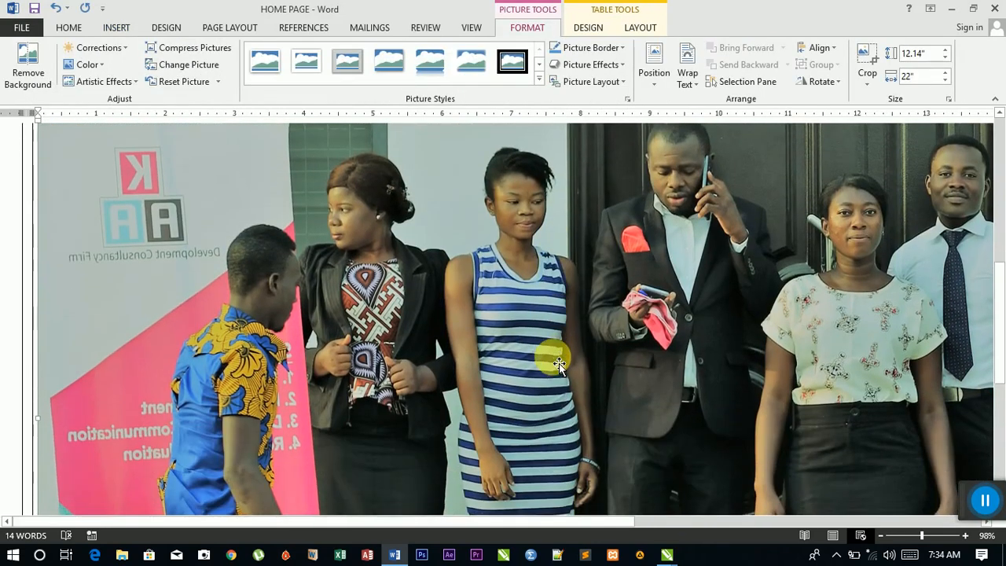
scroll(558, 363, "down", 1)
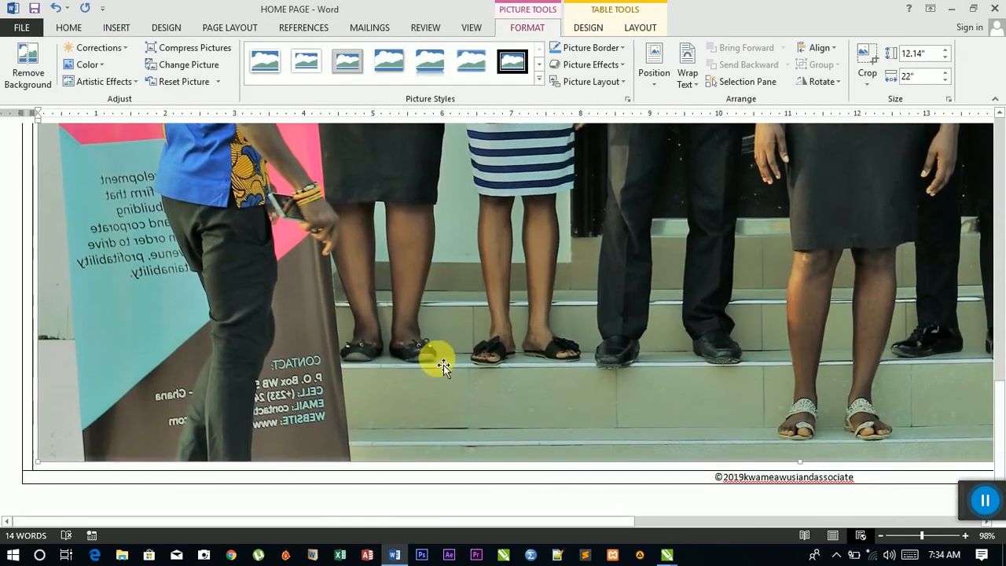
left_click_drag(38, 463, 534, 216)
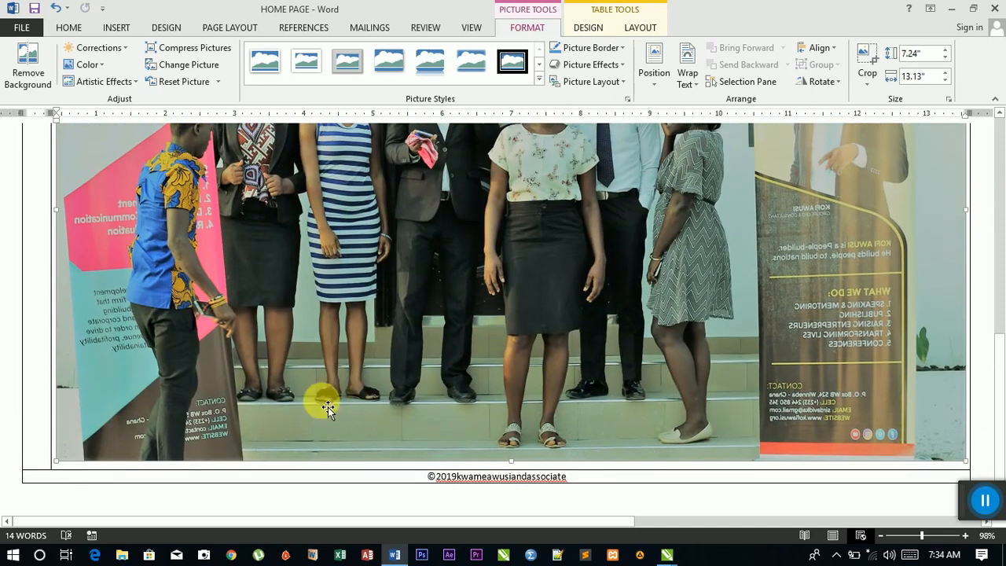
left_click_drag(55, 460, 489, 224)
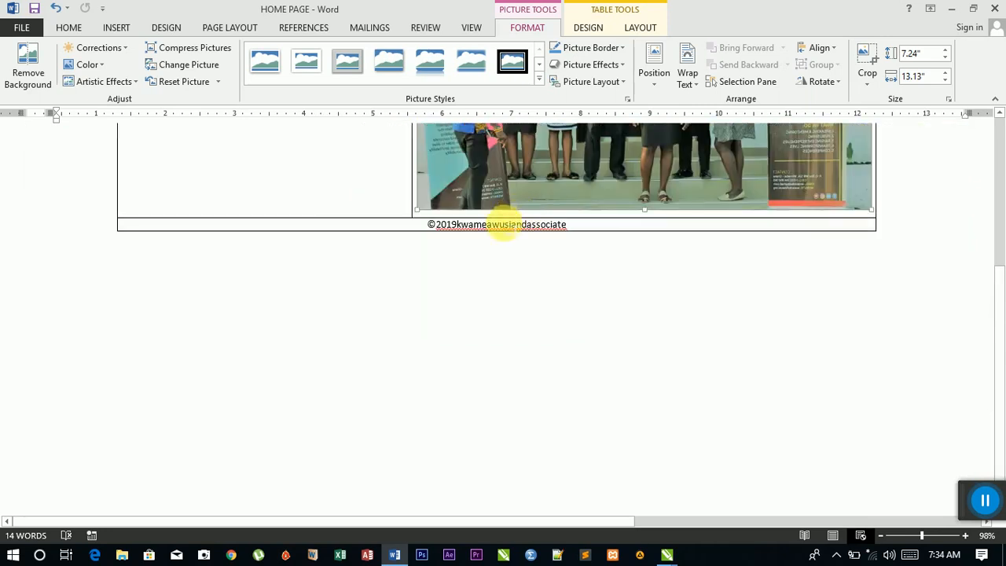
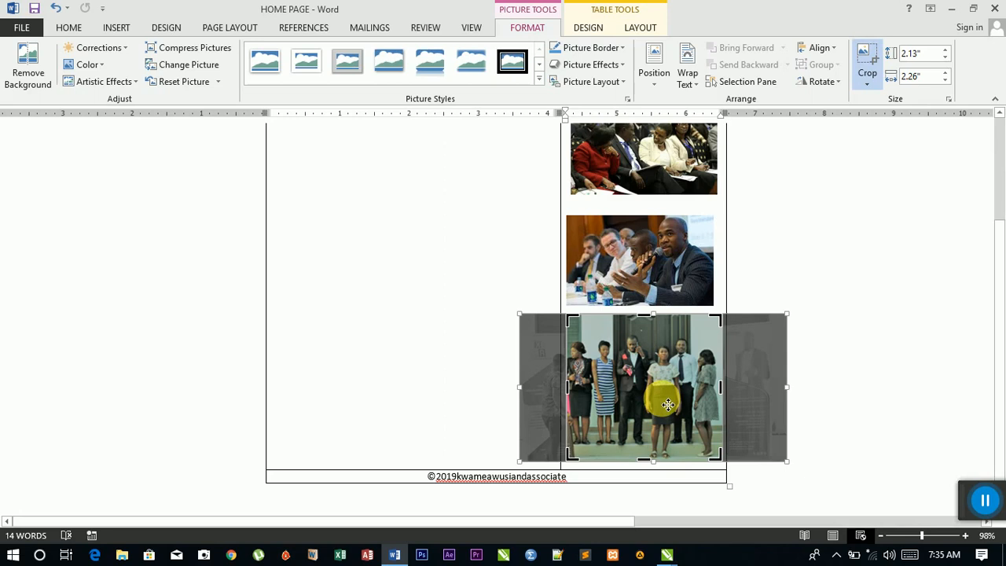
Apply the crop to the group picture and scale it to about 1.97 by 2.09 inches to fit the column
left_click(667, 405)
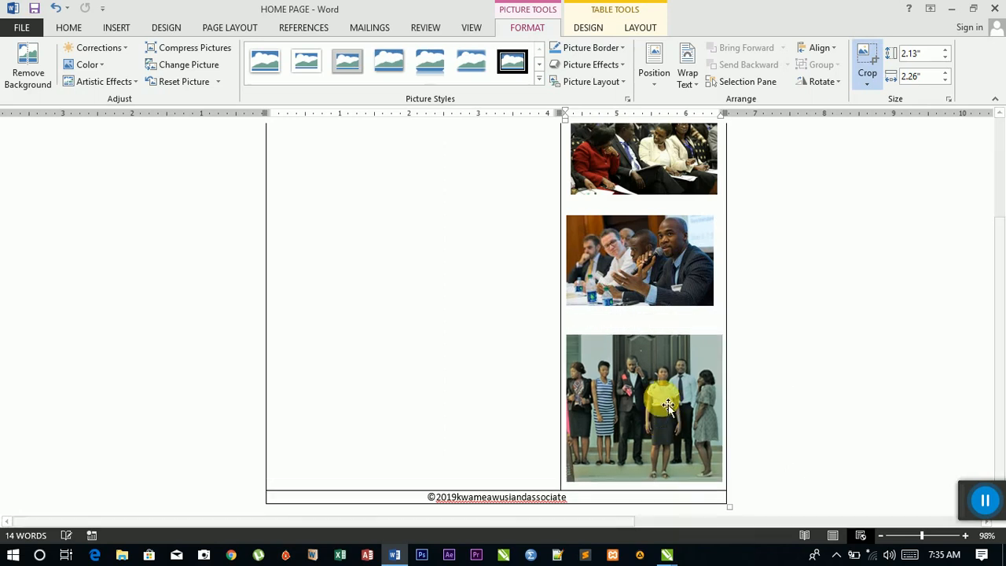
left_click(667, 390)
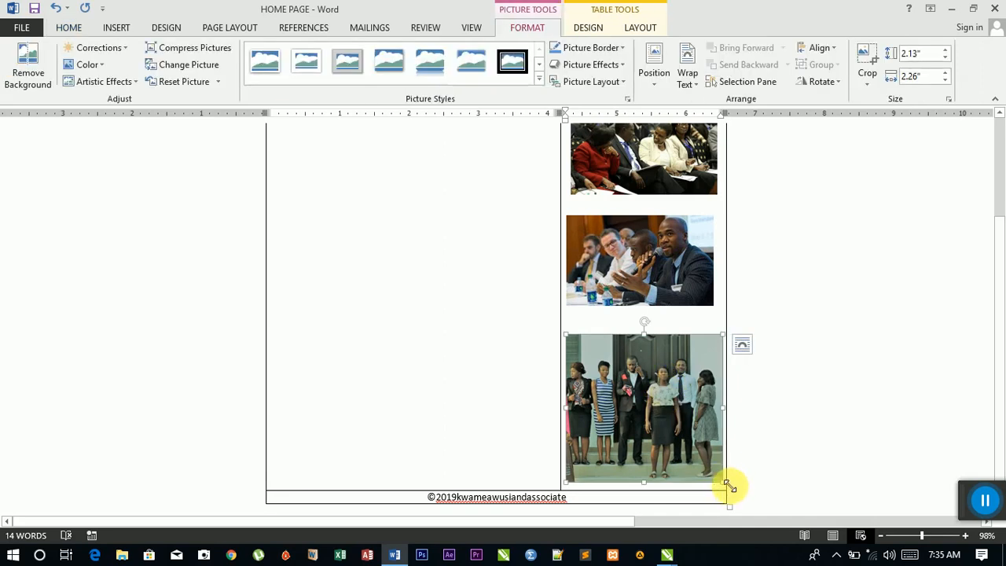
left_click_drag(718, 475, 710, 458)
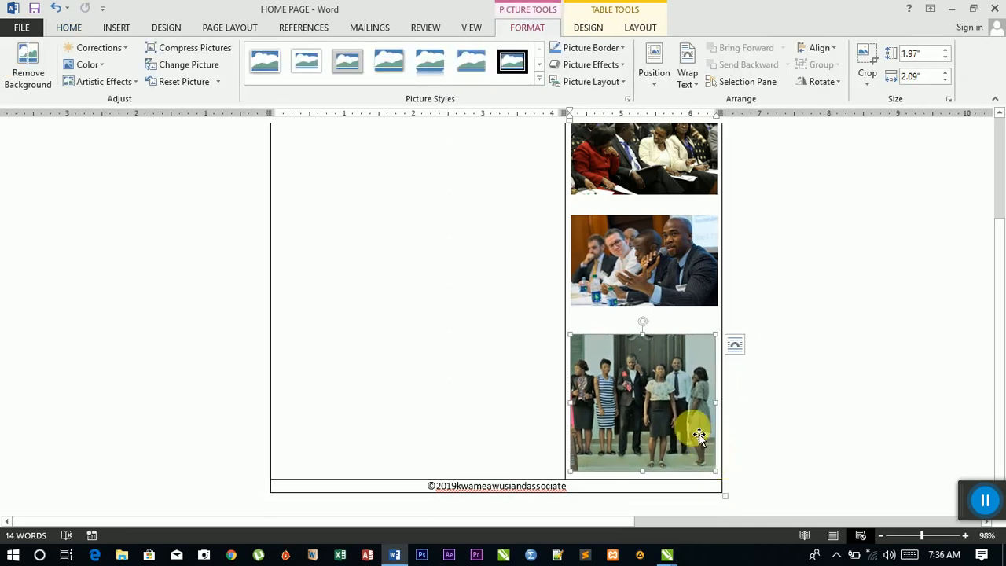
scroll(701, 341, "up", 3)
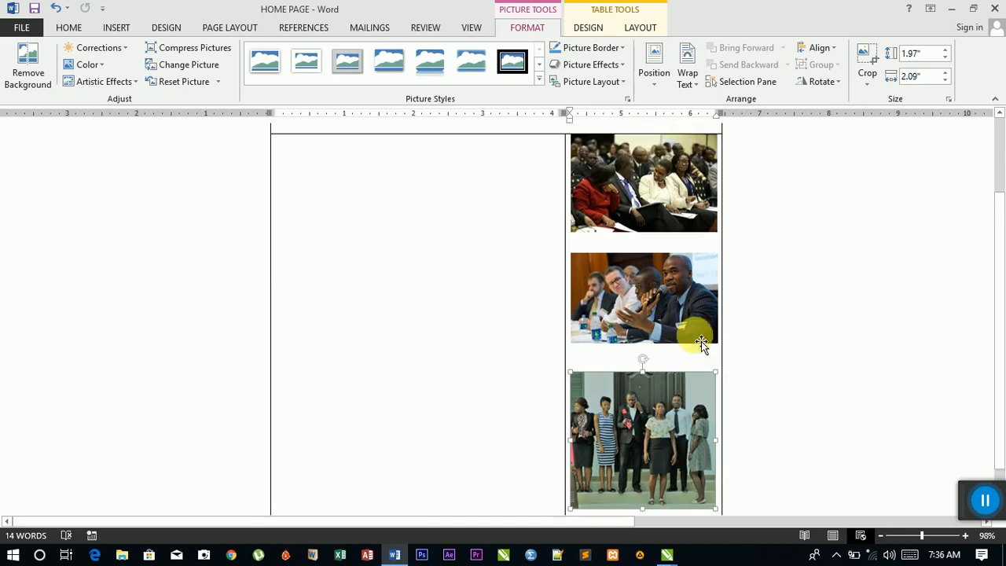
scroll(701, 339, "down", 3)
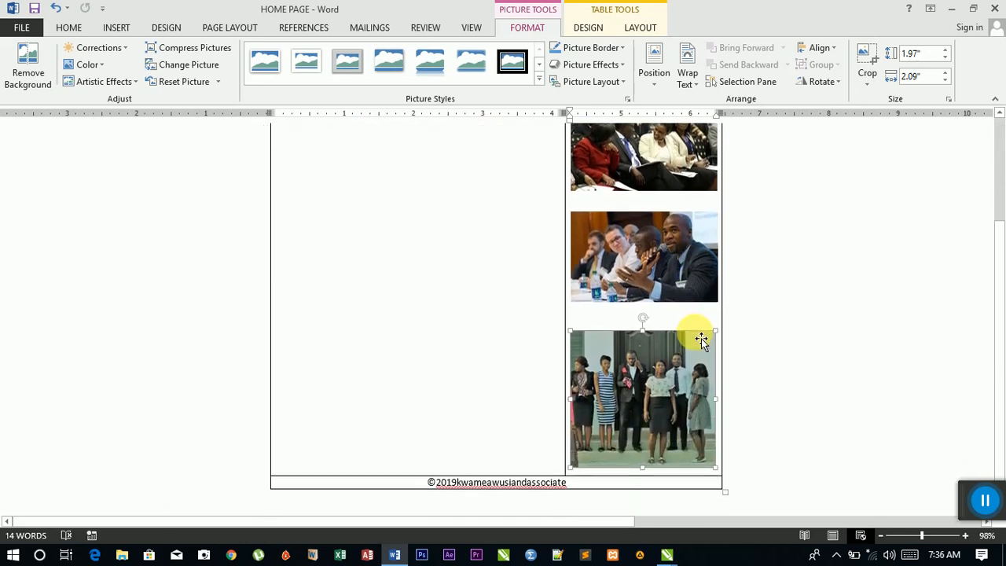
scroll(701, 338, "up", 4)
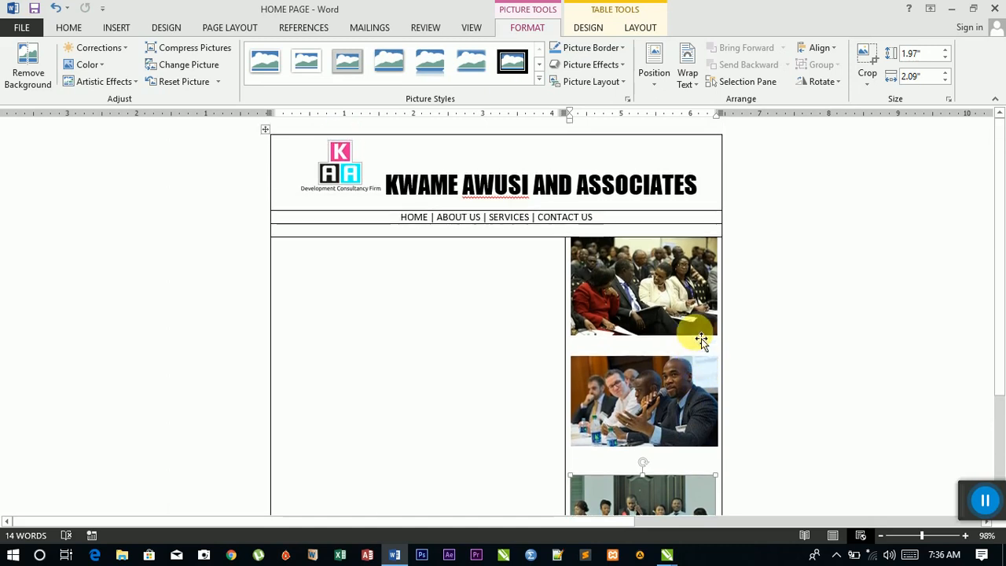
scroll(701, 338, "down", 4)
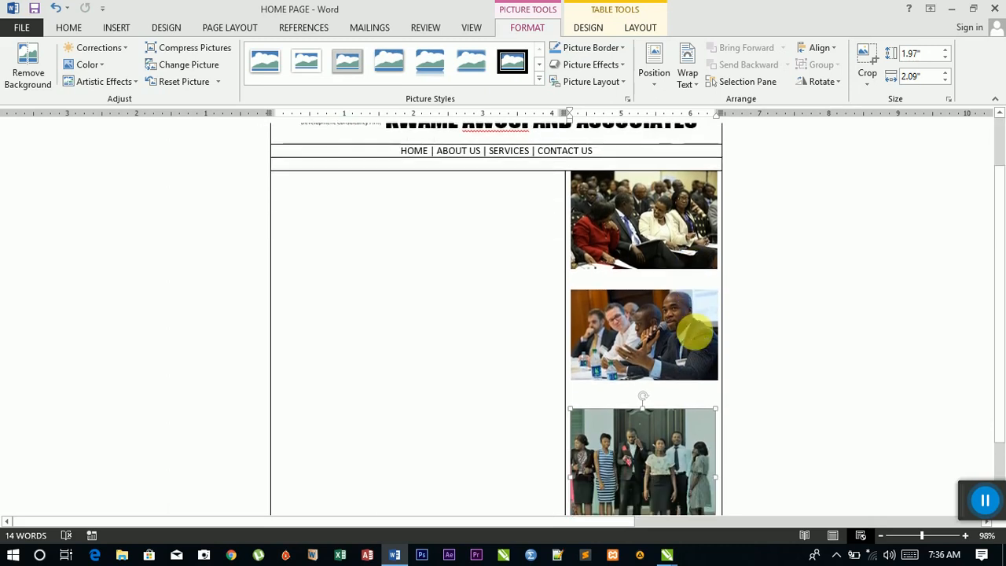
scroll(701, 338, "up", 4)
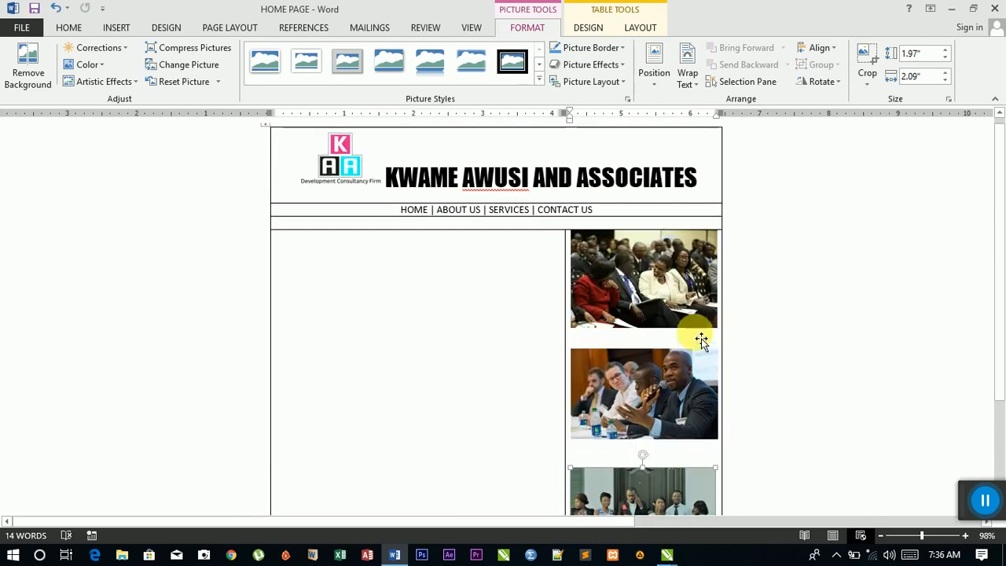
left_click(578, 253)
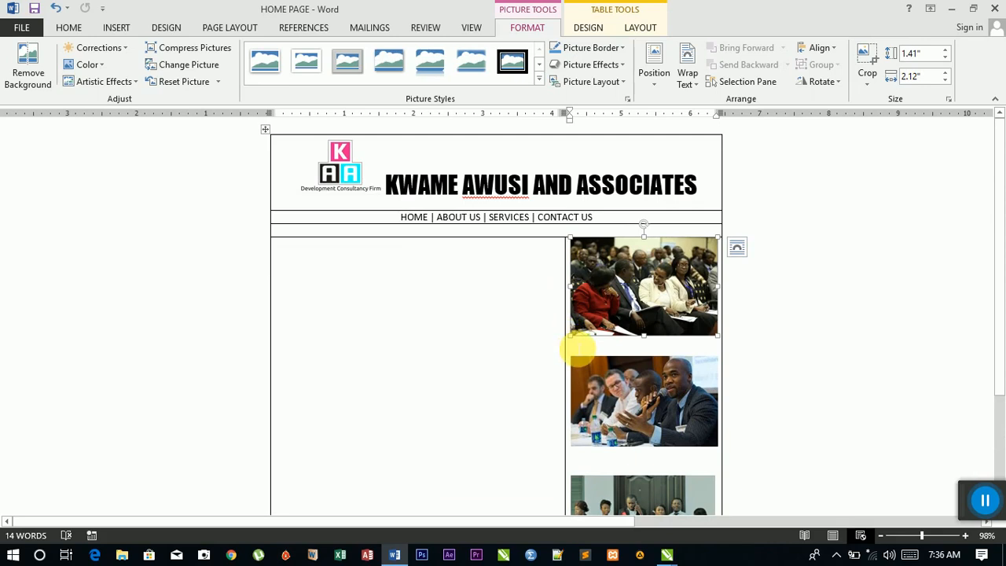
left_click(983, 499)
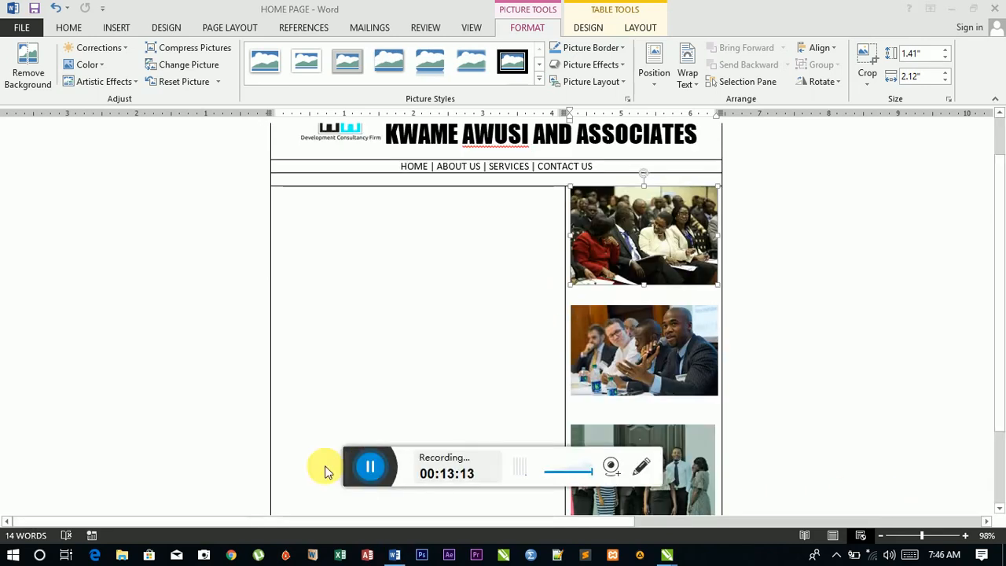
left_click_drag(353, 474, 921, 493)
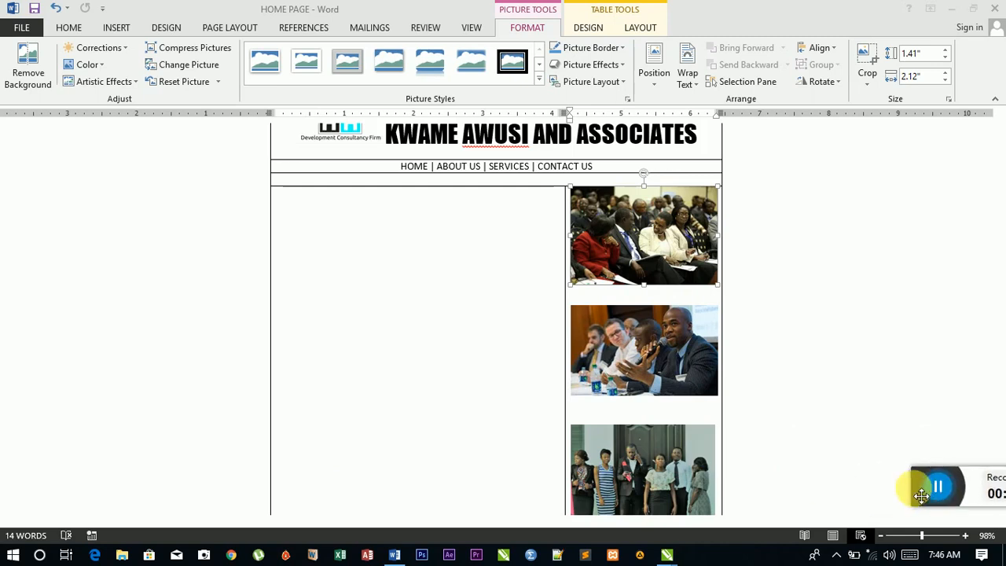
scroll(683, 349, "up", 1)
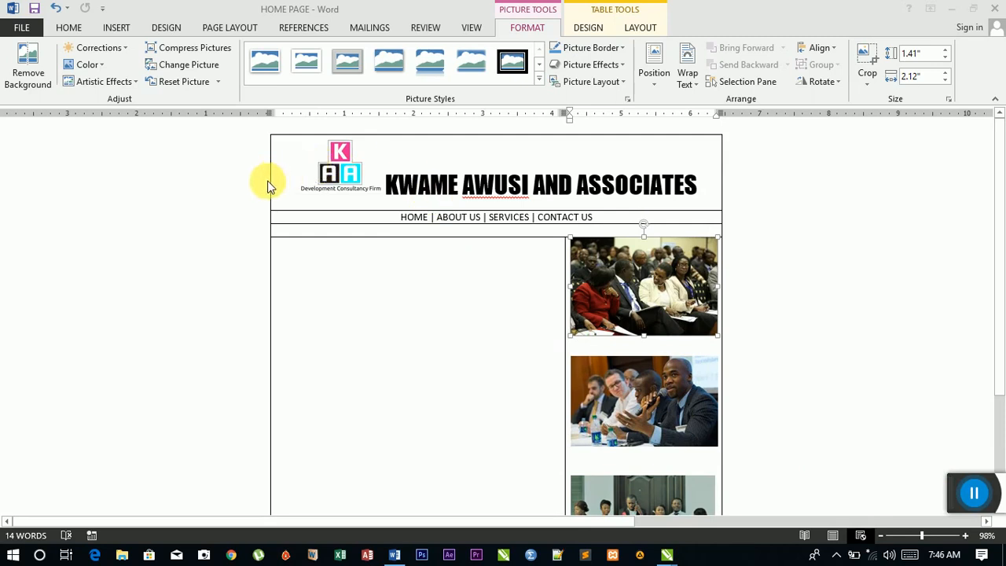
scroll(524, 287, "down", 2)
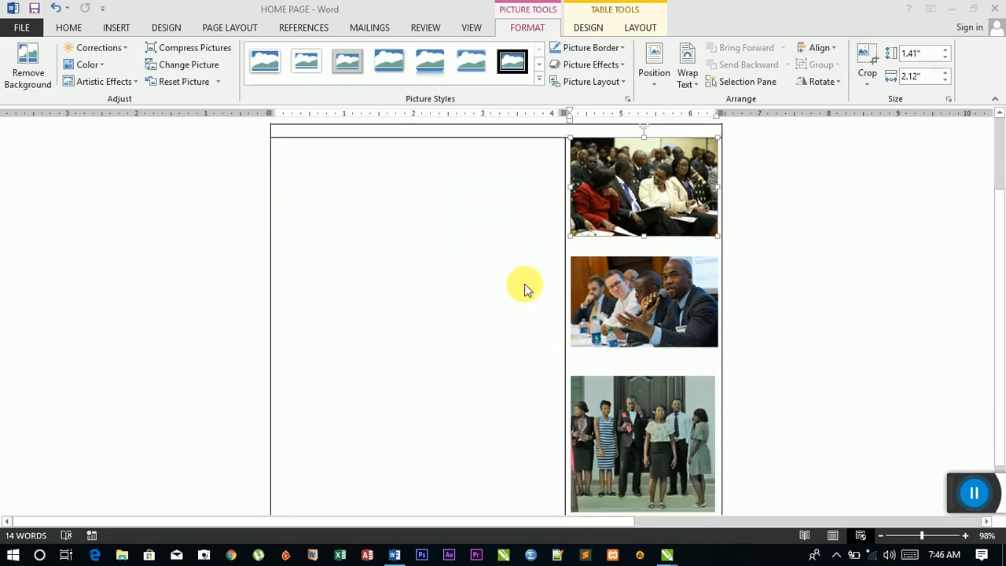
scroll(524, 288, "down", 1)
scroll(524, 288, "up", 3)
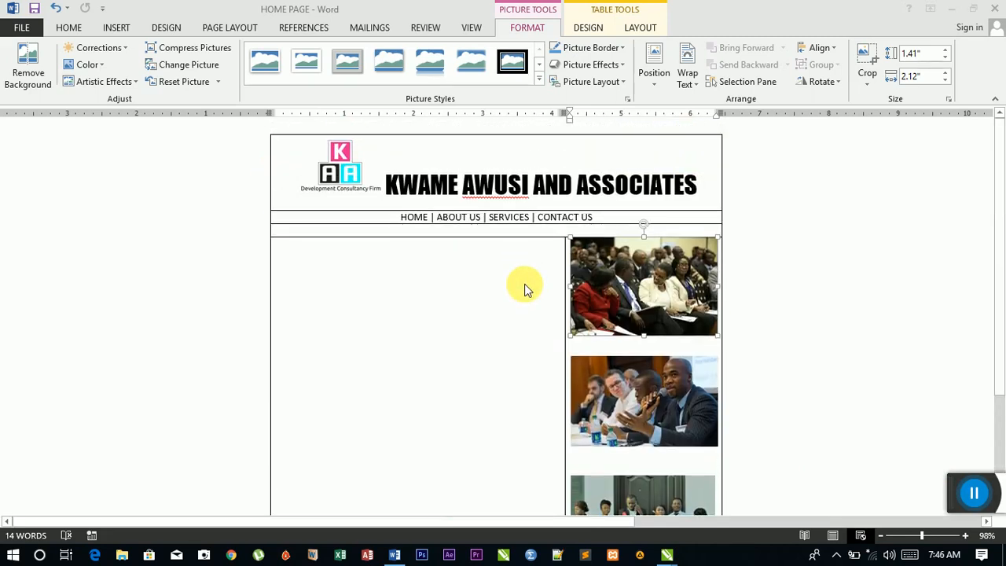
left_click(287, 179)
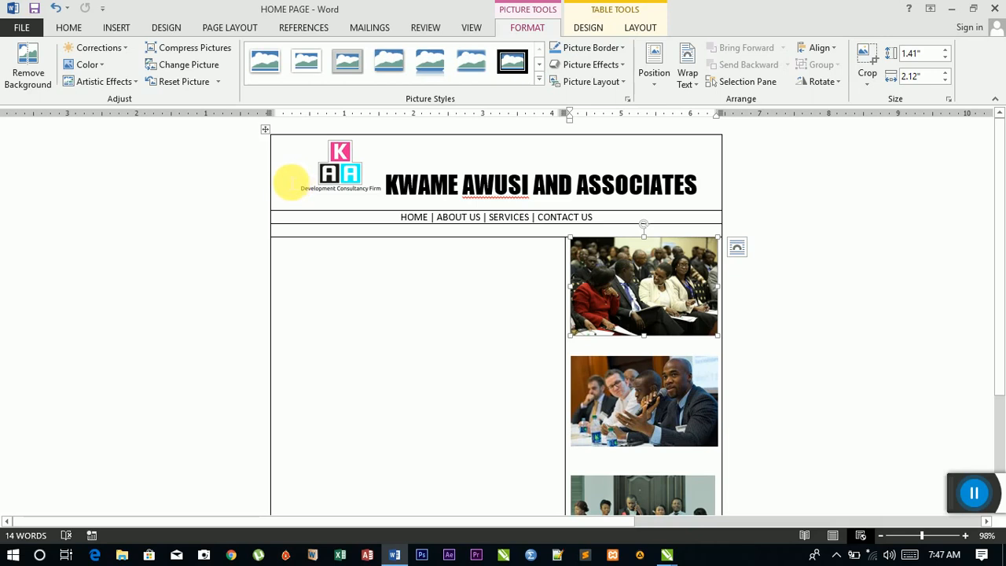
left_click(286, 187)
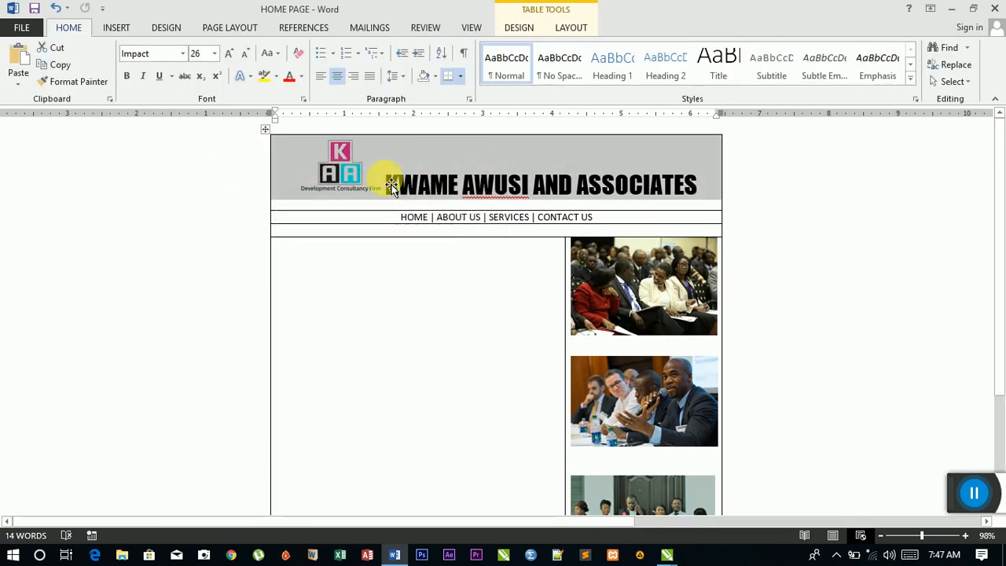
left_click(435, 161)
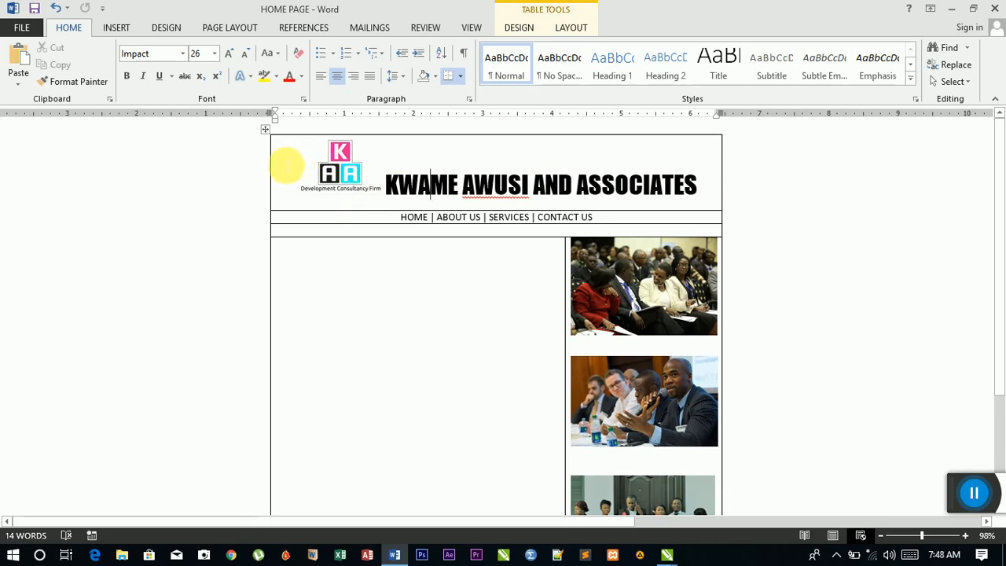
Shade the table's header cell behind the logo and company name with bright pink from the standard colour palette
left_click(275, 165)
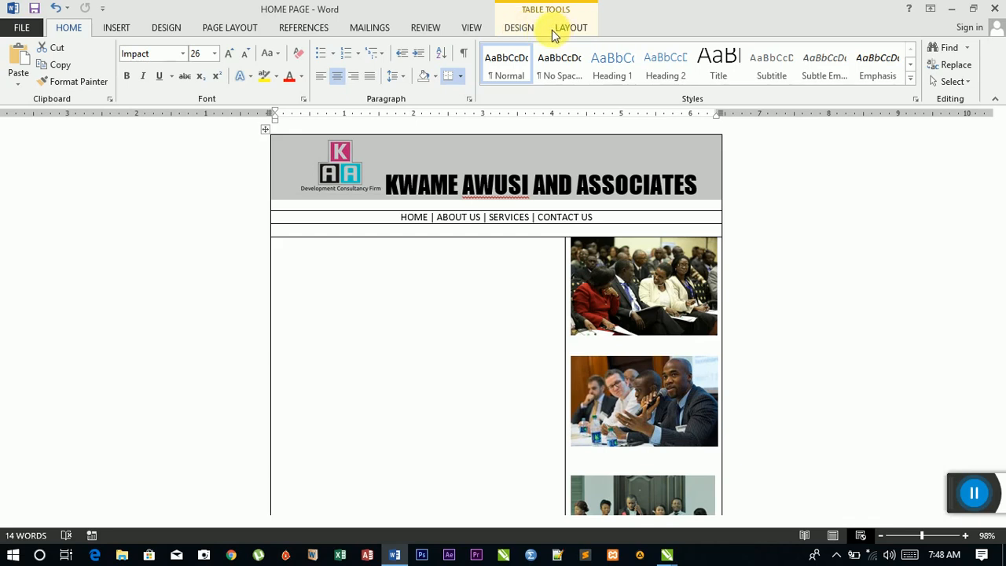
left_click(520, 33)
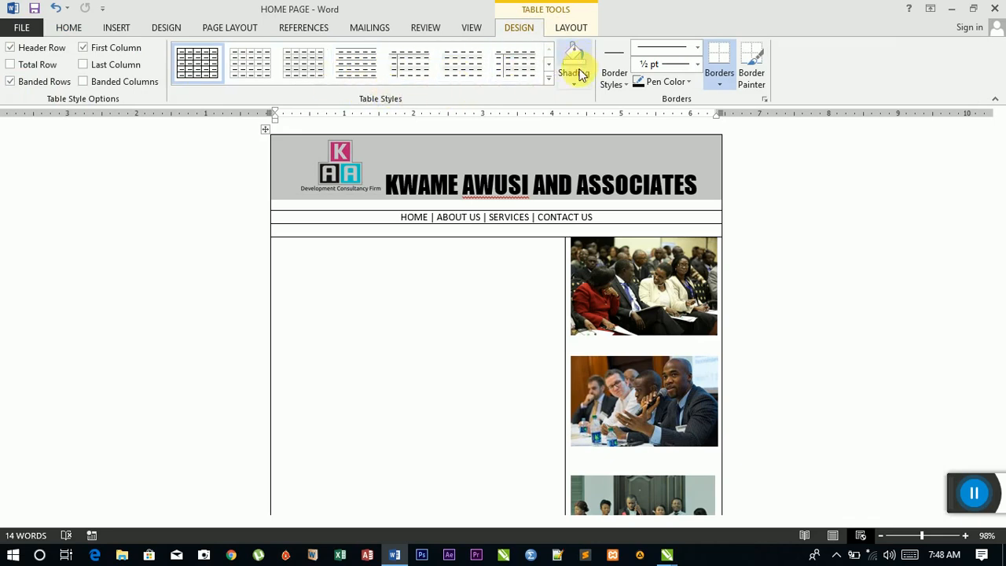
left_click(576, 92)
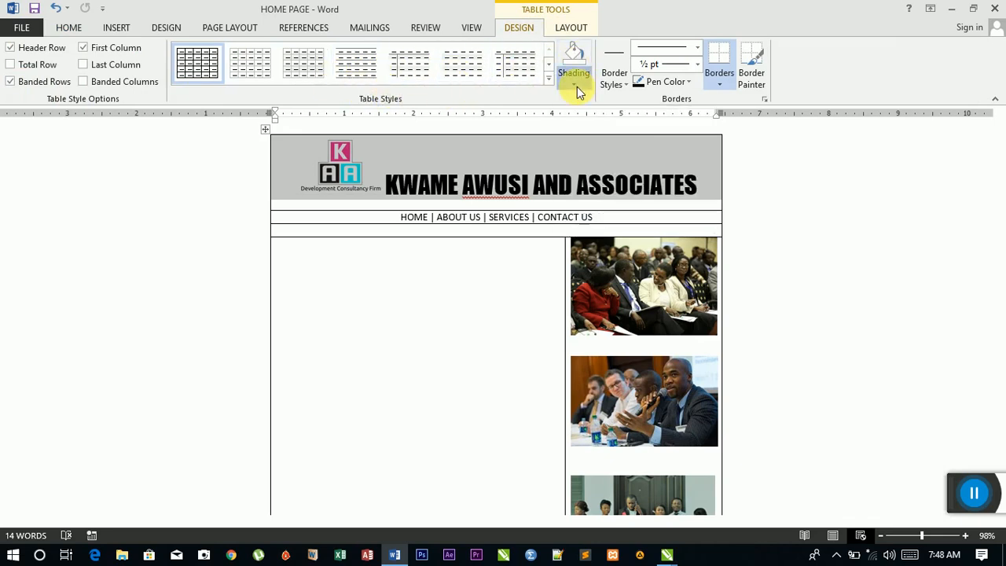
left_click(577, 92)
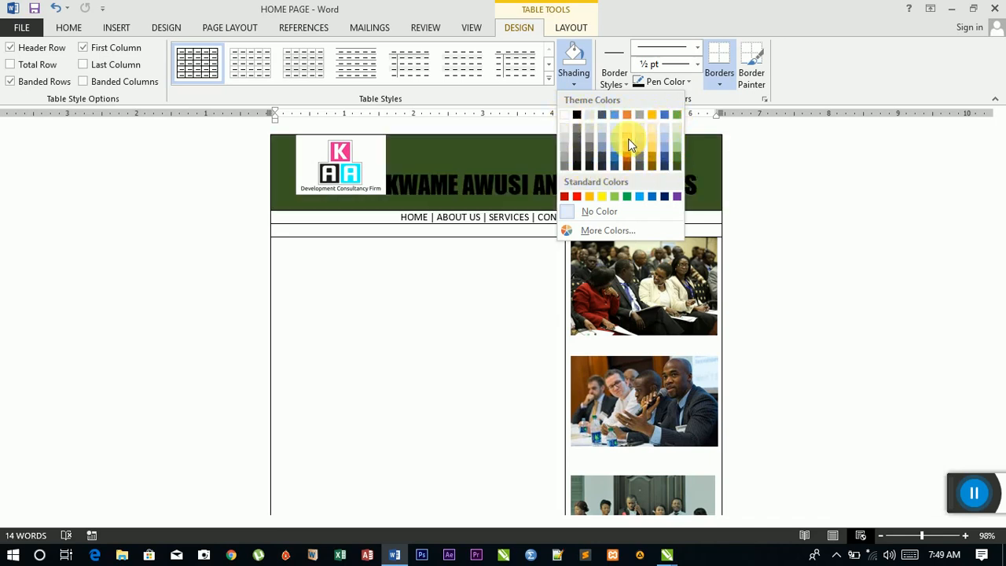
left_click(620, 238)
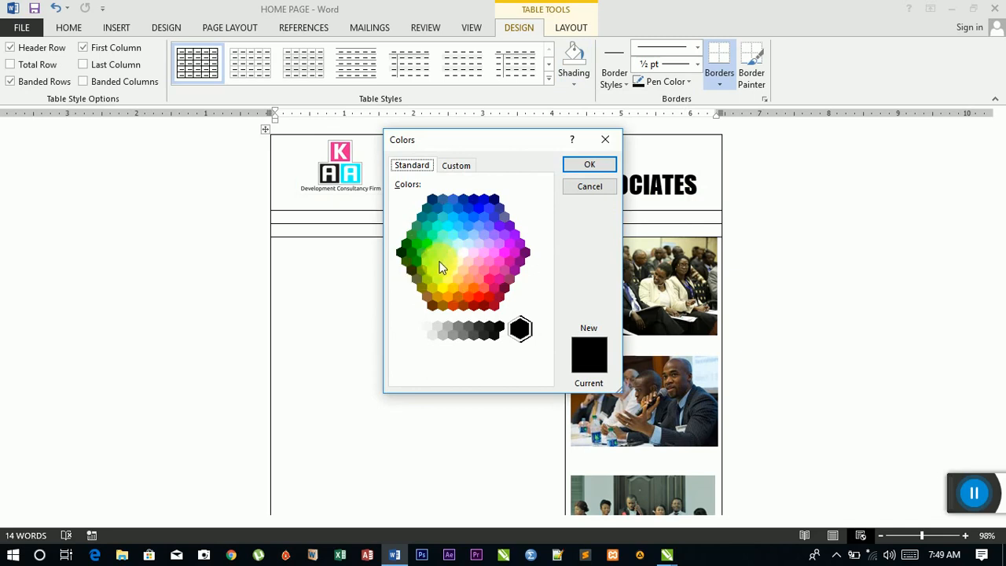
left_click(498, 280)
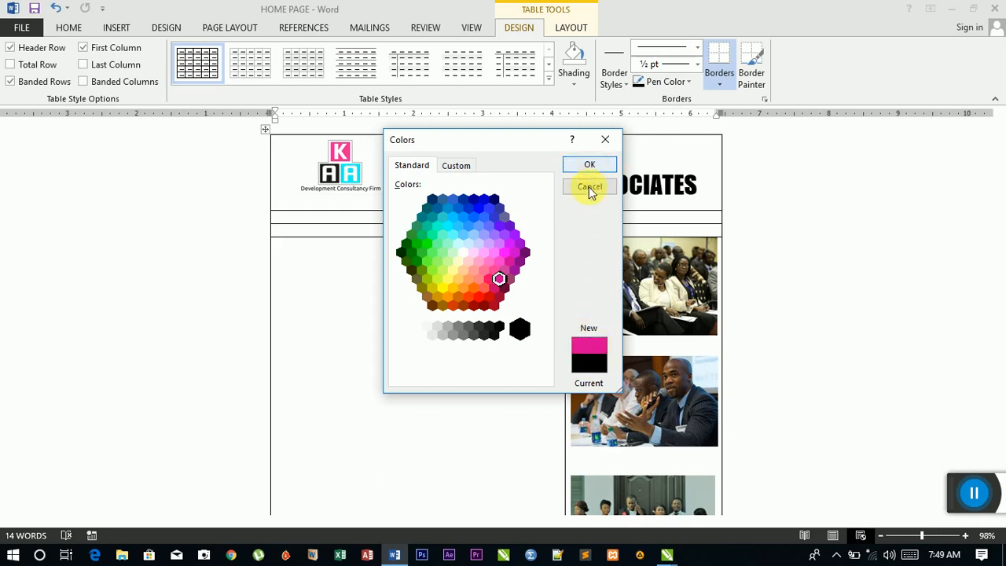
left_click(499, 262)
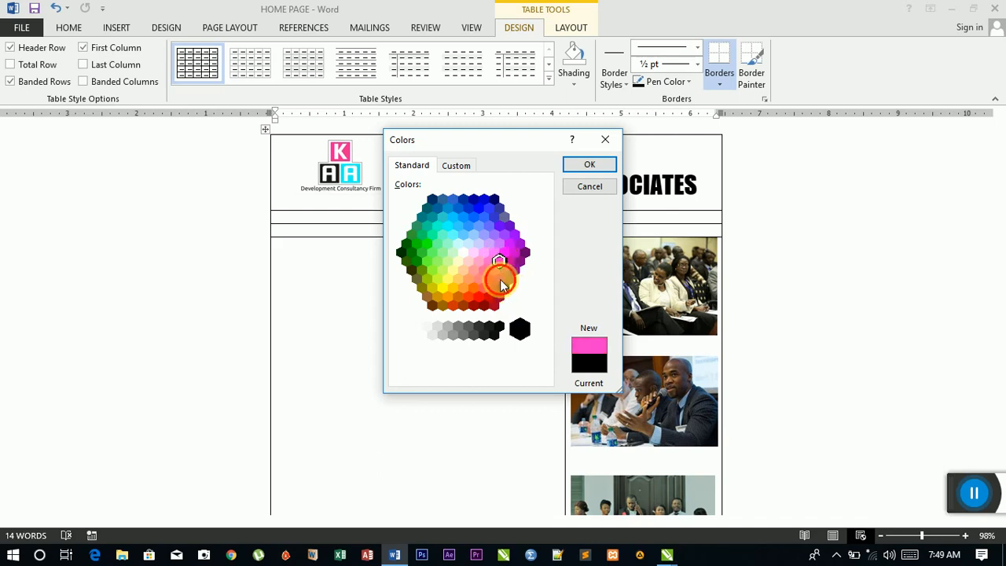
left_click(502, 278)
left_click(501, 263)
left_click(591, 166)
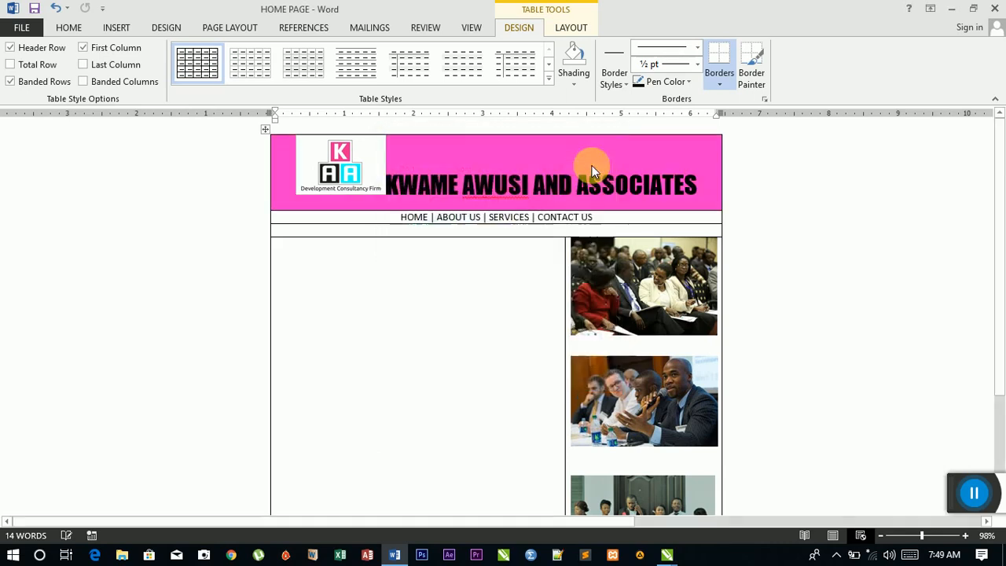
left_click(486, 160)
Review the page layout from the shaded header through the picture column to the copyright footer
scroll(459, 342, "down", 5)
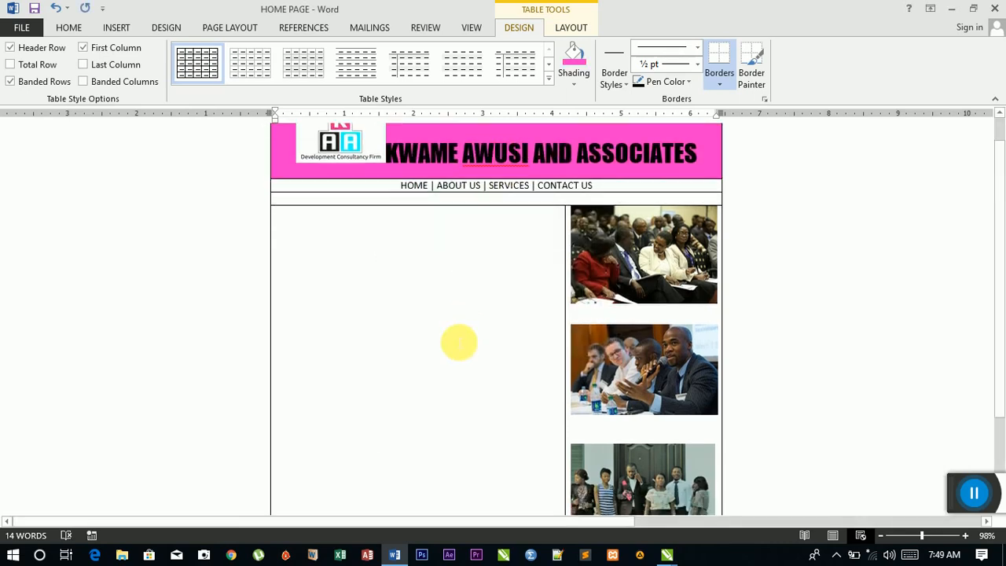
scroll(459, 342, "up", 2)
scroll(459, 342, "up", 2)
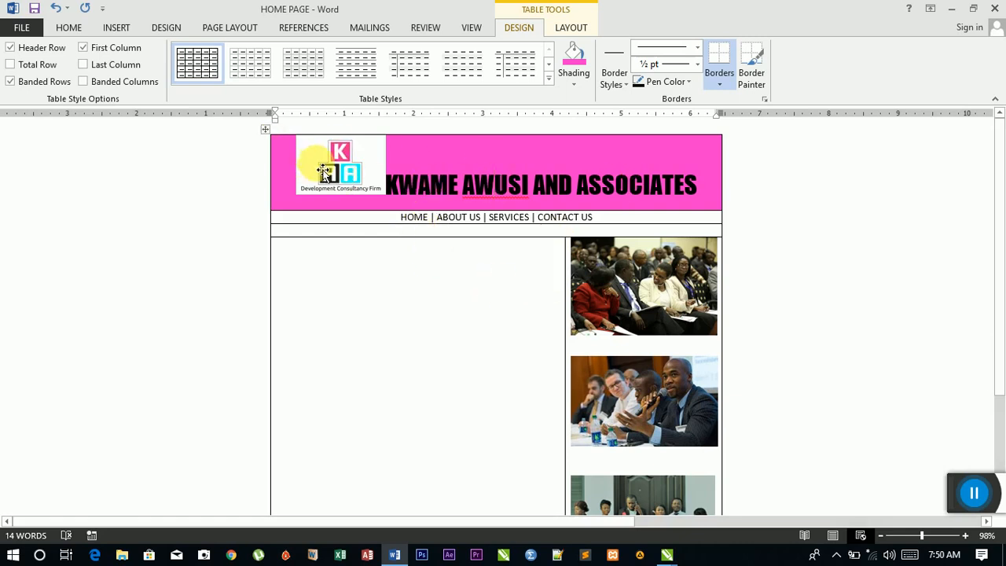
scroll(592, 270, "down", 3)
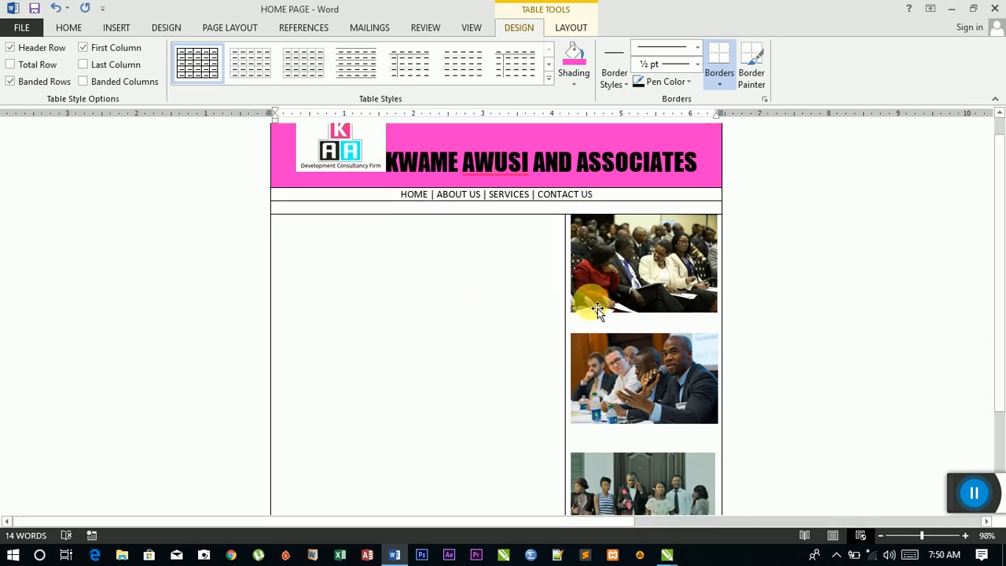
scroll(658, 429, "down", 2)
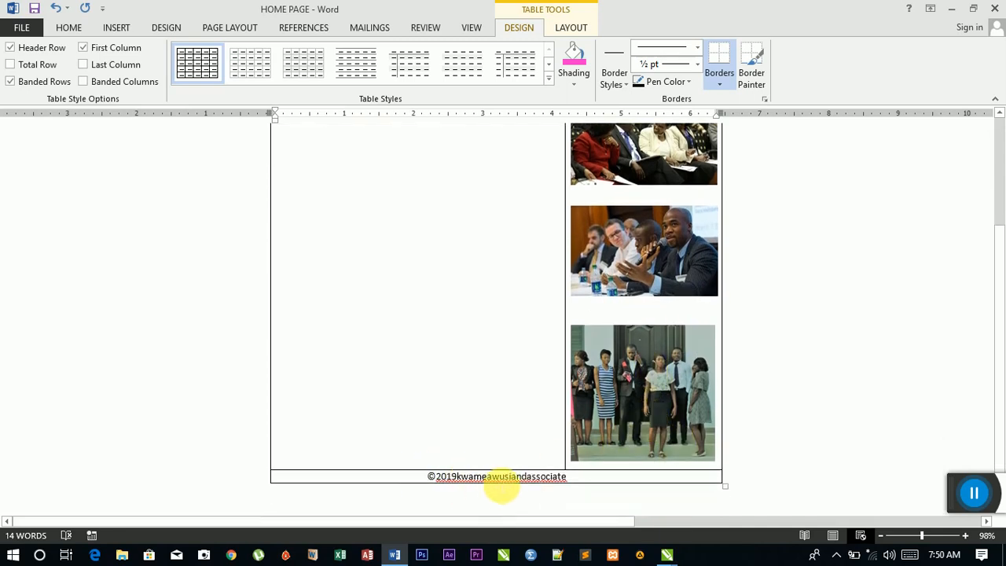
scroll(498, 422, "up", 5)
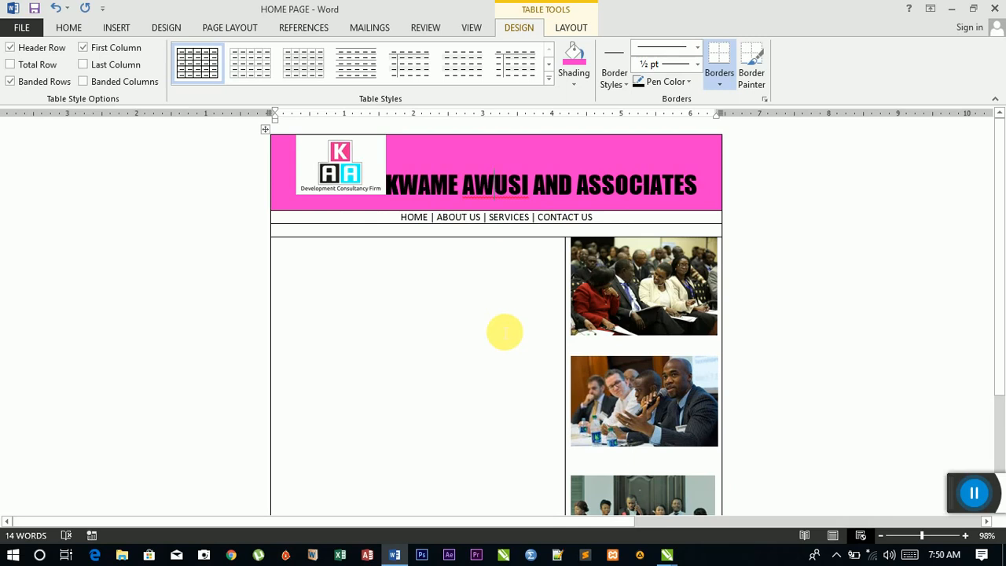
scroll(504, 331, "down", 3)
scroll(503, 332, "up", 3)
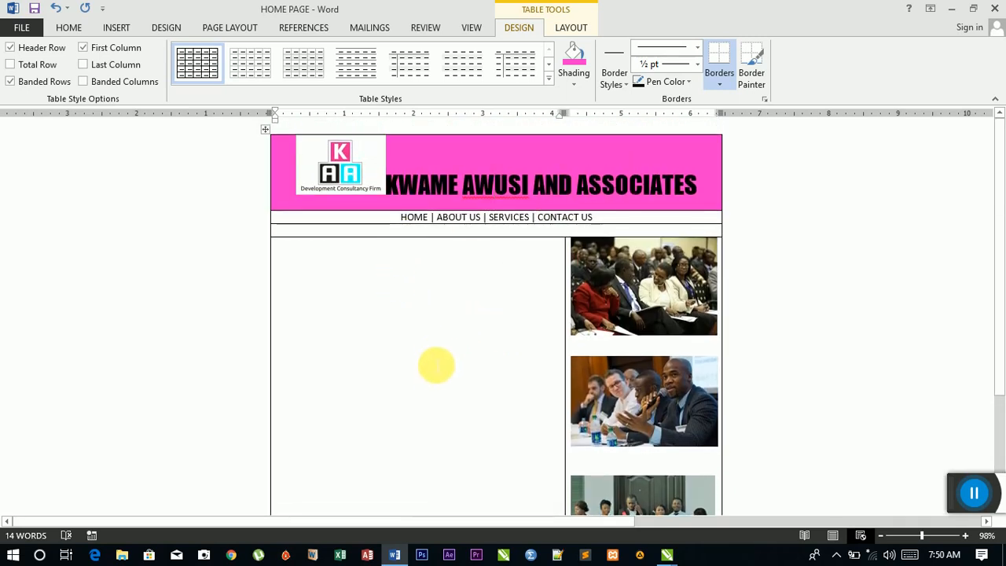
Place the cursor in the empty content column beside the pictures and save the page
left_click(436, 390)
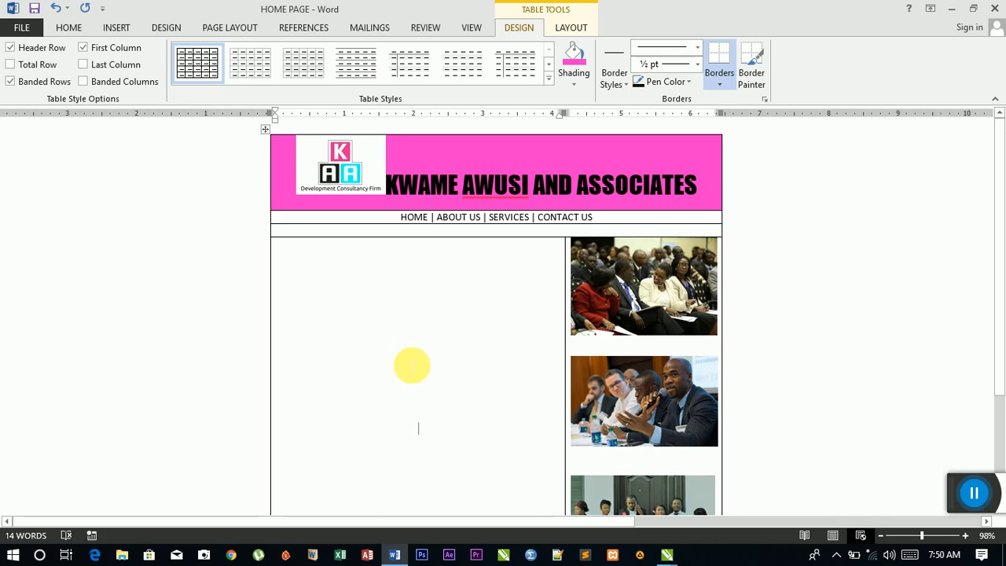
scroll(412, 366, "down", 3)
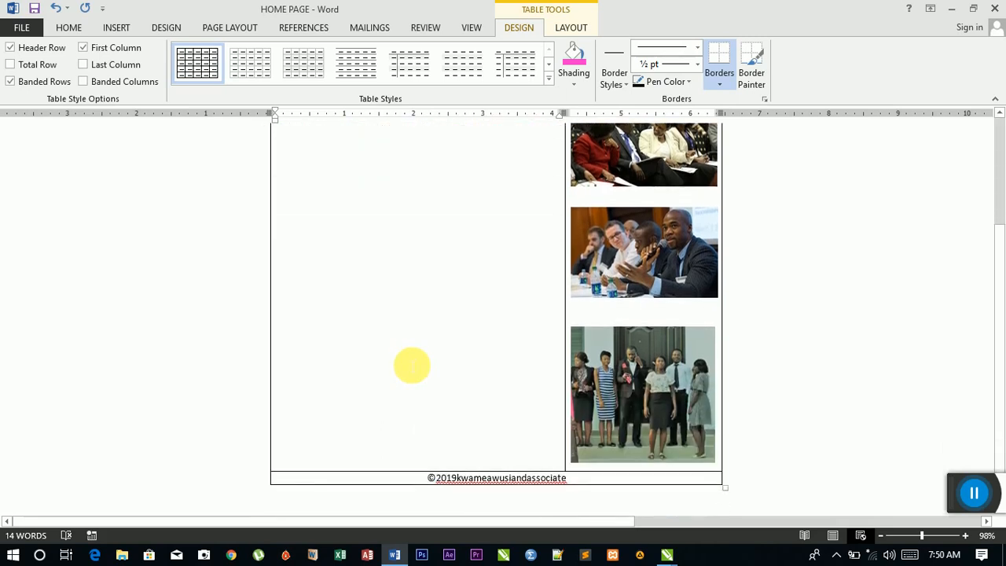
scroll(412, 365, "up", 2)
scroll(412, 365, "up", 1)
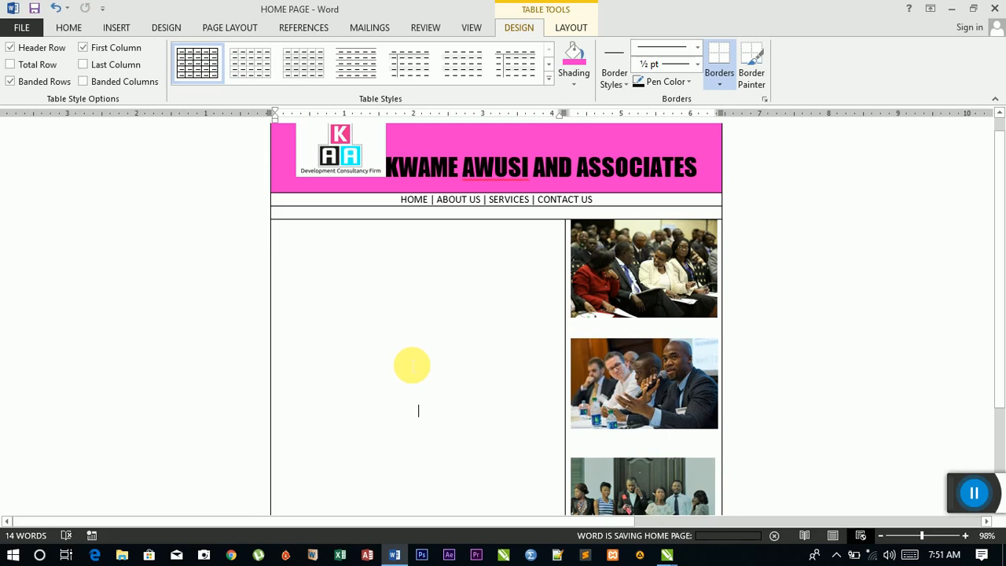
scroll(385, 322, "up", 1)
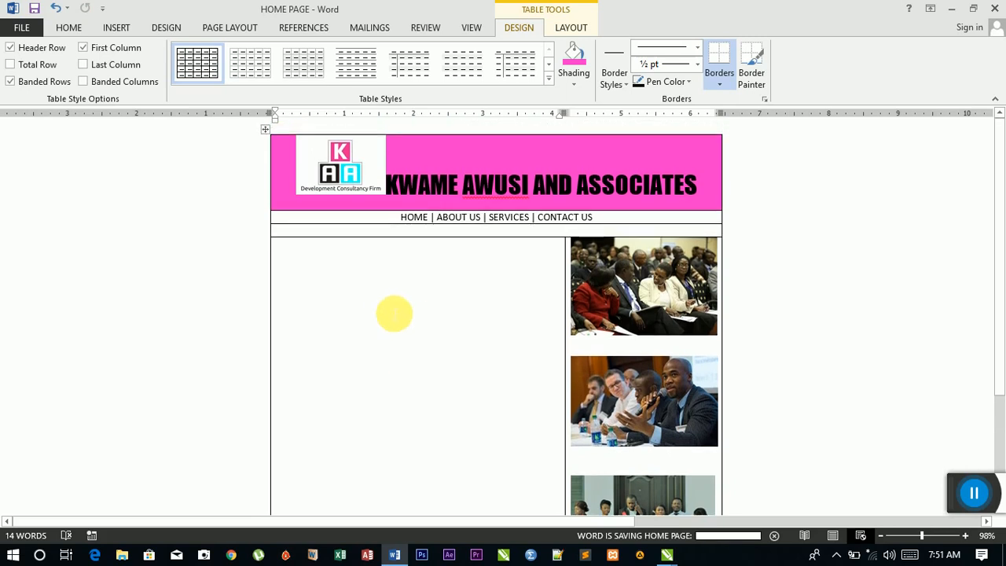
scroll(360, 340, "down", 1)
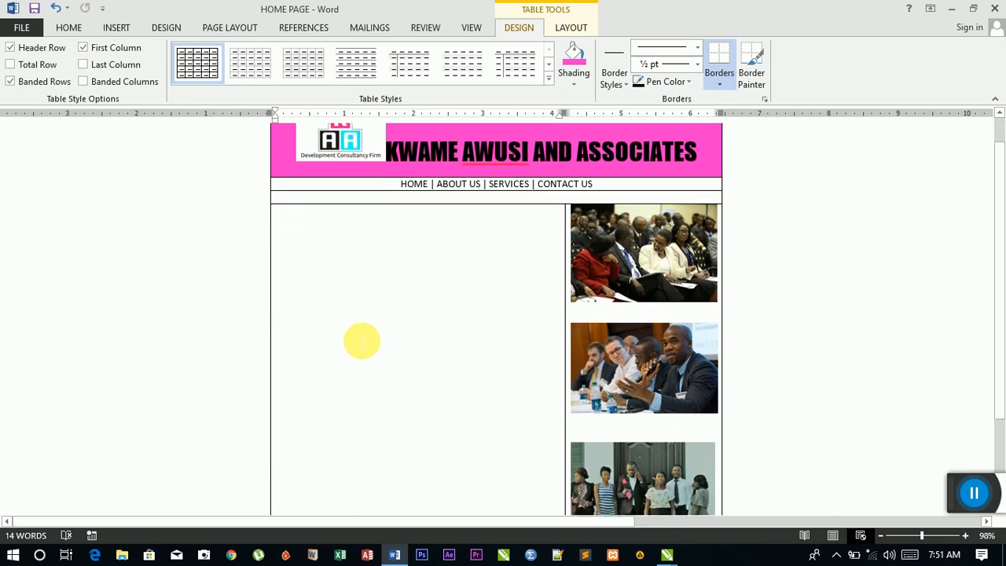
scroll(361, 340, "down", 3)
scroll(361, 340, "up", 4)
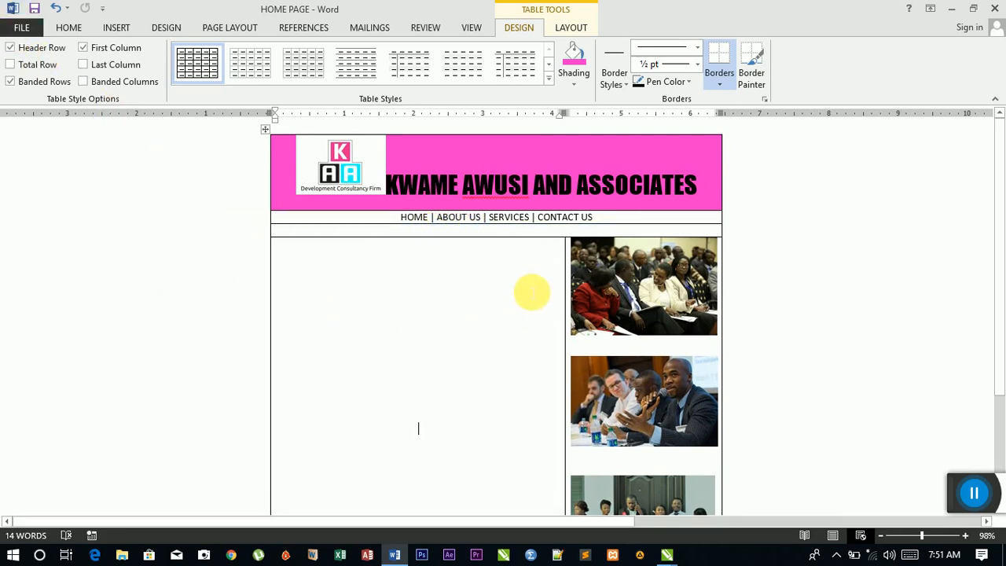
Minimize the document, check the saved page files in the desktop's ROOT folder, and close the folder
left_click(951, 9)
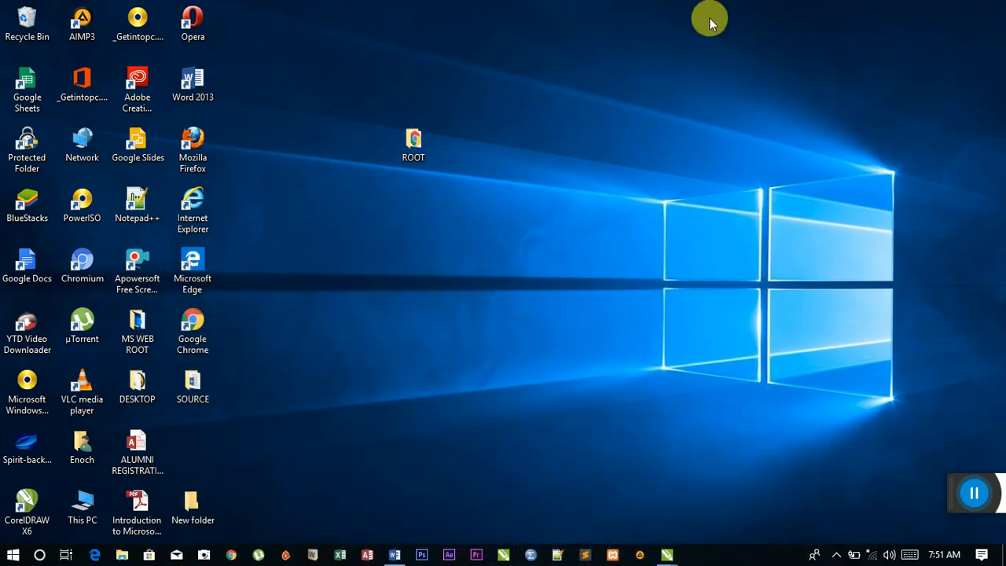
double_click(415, 143)
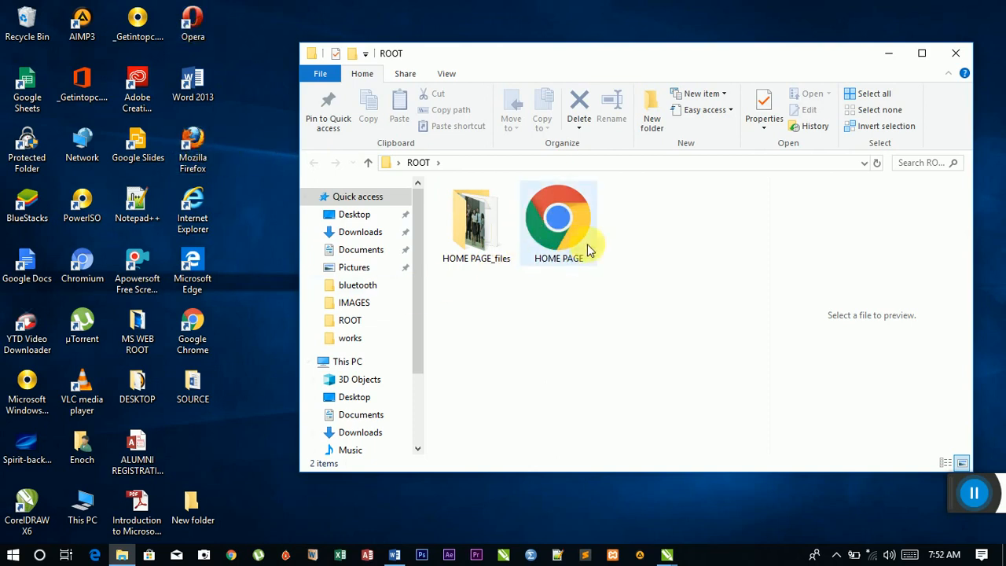
mouse_move(587, 243)
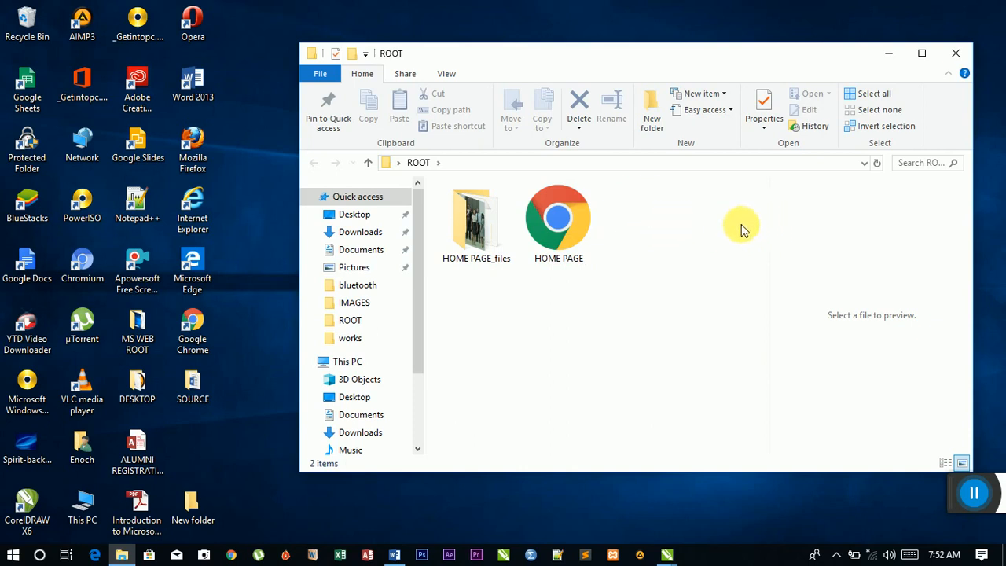
left_click(948, 55)
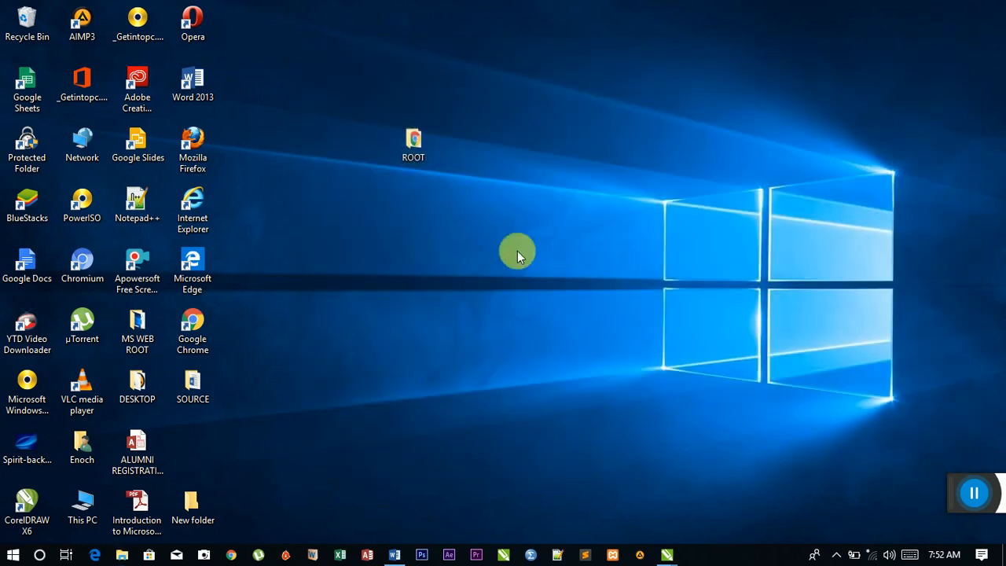
Return to the HOME PAGE document in Word and save a copy as a web page named ABOUT US in the desktop's ROOT folder
left_click(395, 555)
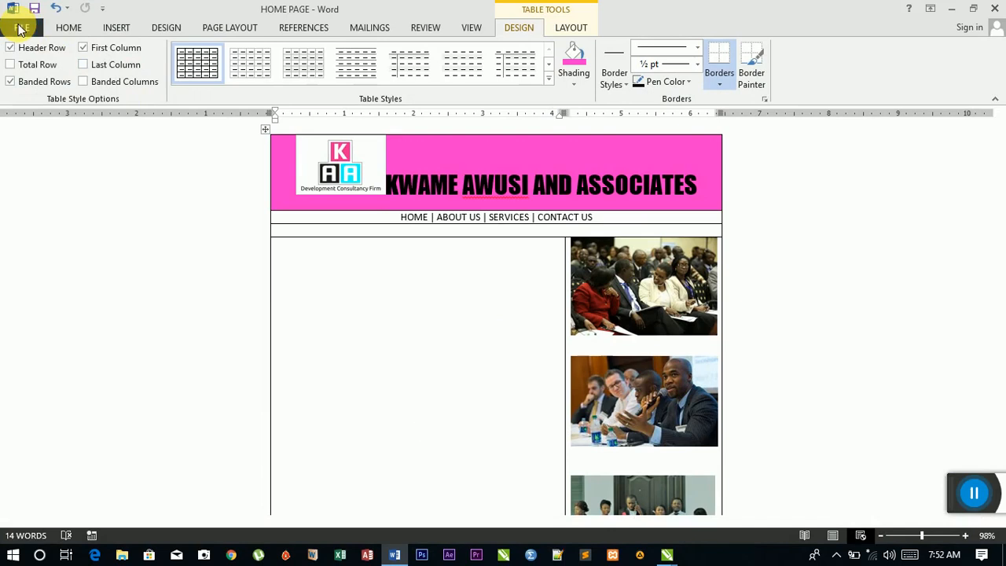
left_click(22, 29)
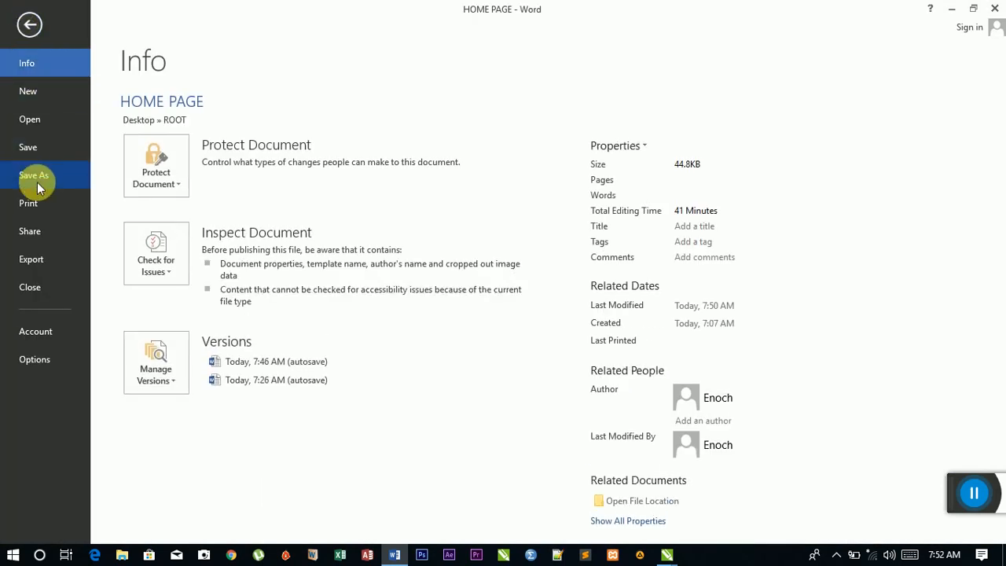
left_click(35, 177)
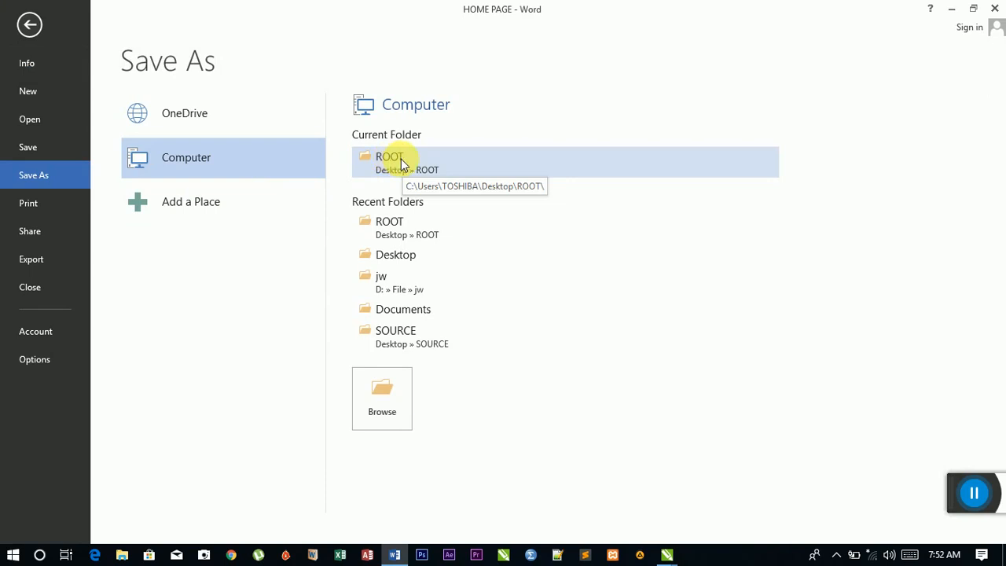
left_click(380, 393)
left_click(382, 393)
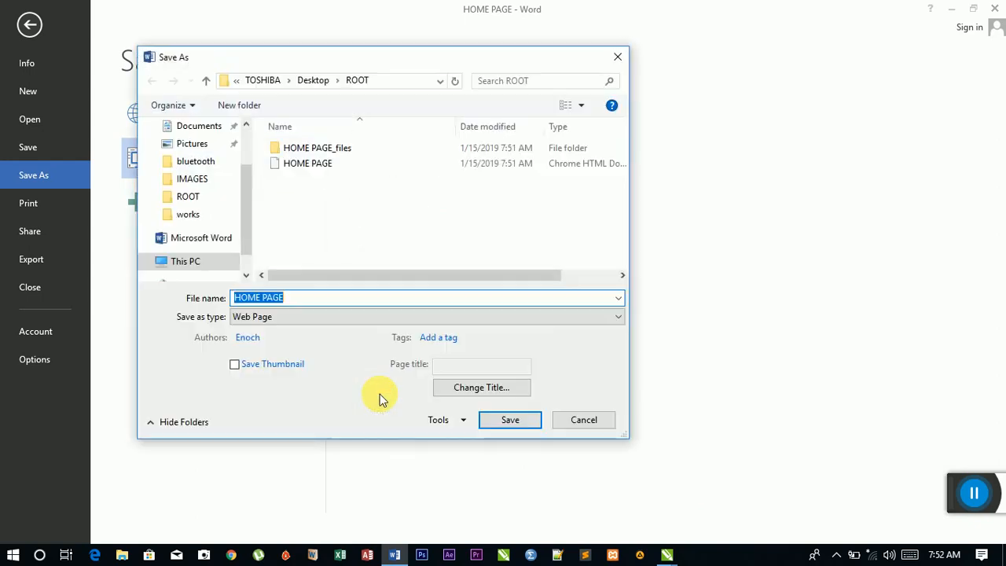
mouse_move(249, 218)
left_mouse_down()
mouse_move(252, 180)
mouse_move(248, 226)
left_mouse_up()
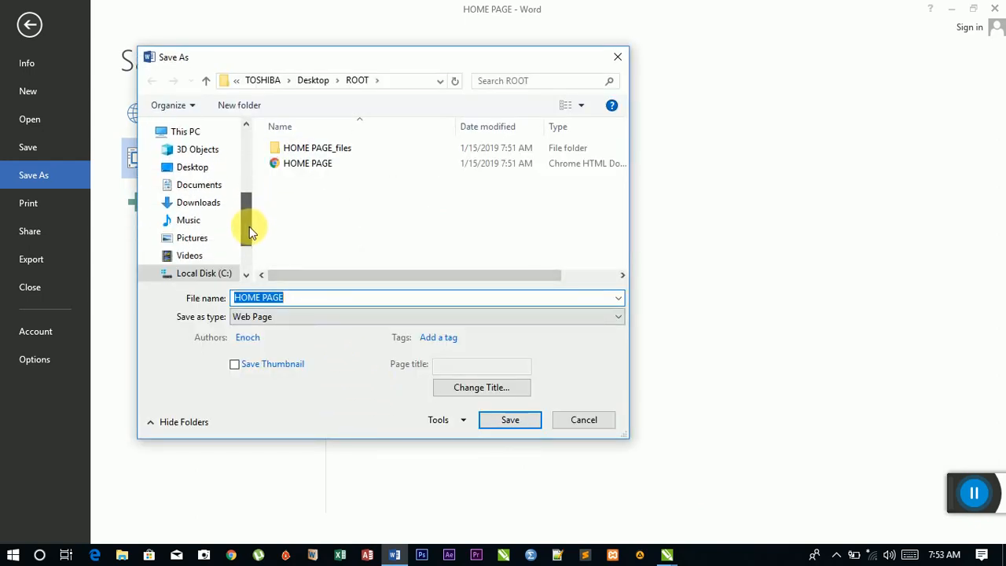
left_click(194, 167)
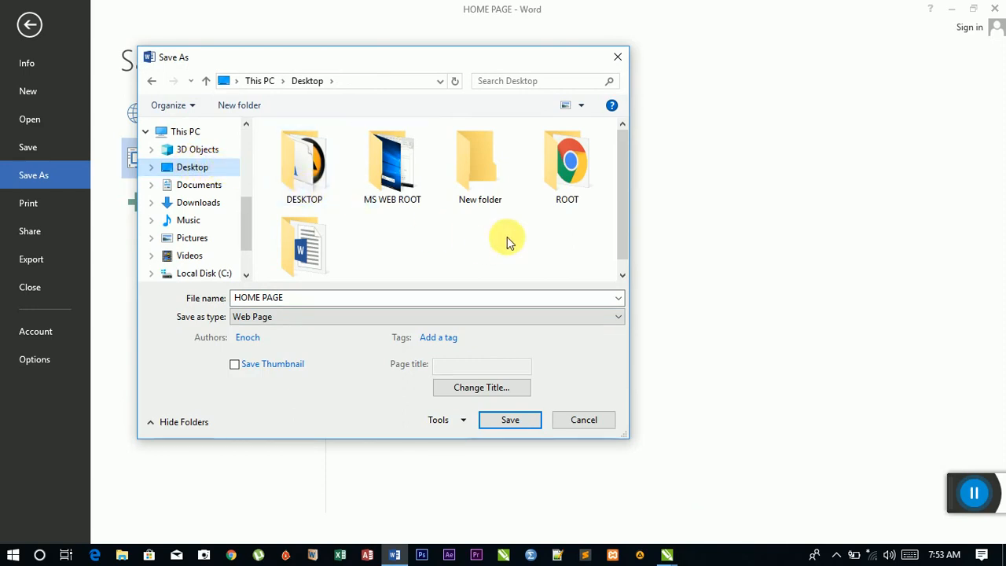
left_click(560, 182)
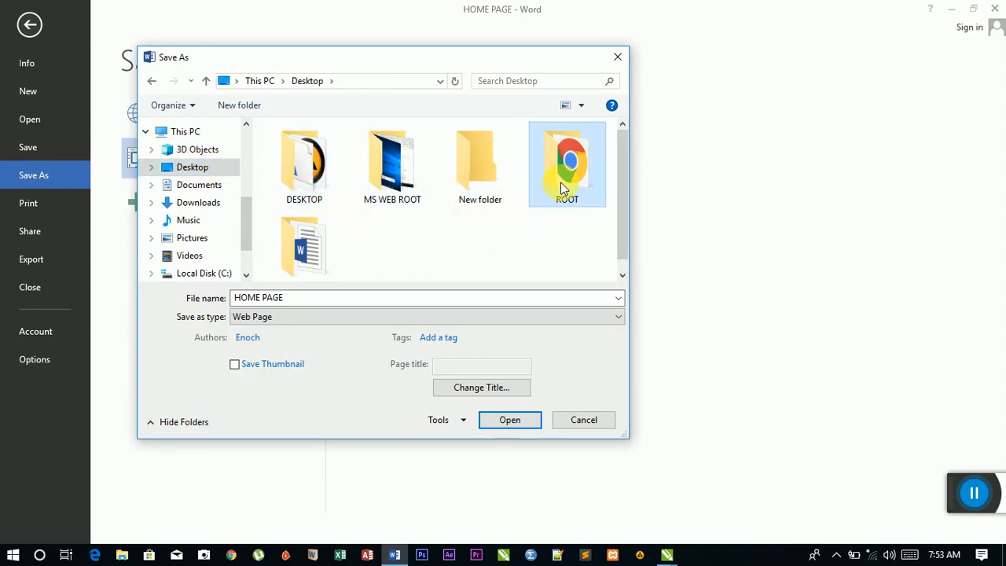
left_click(507, 420)
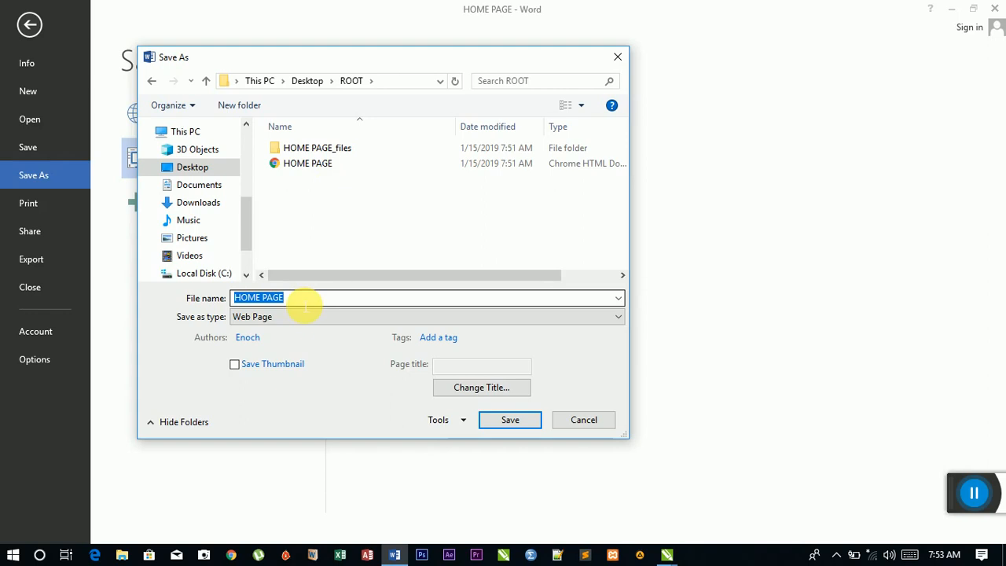
type("ABOUT US")
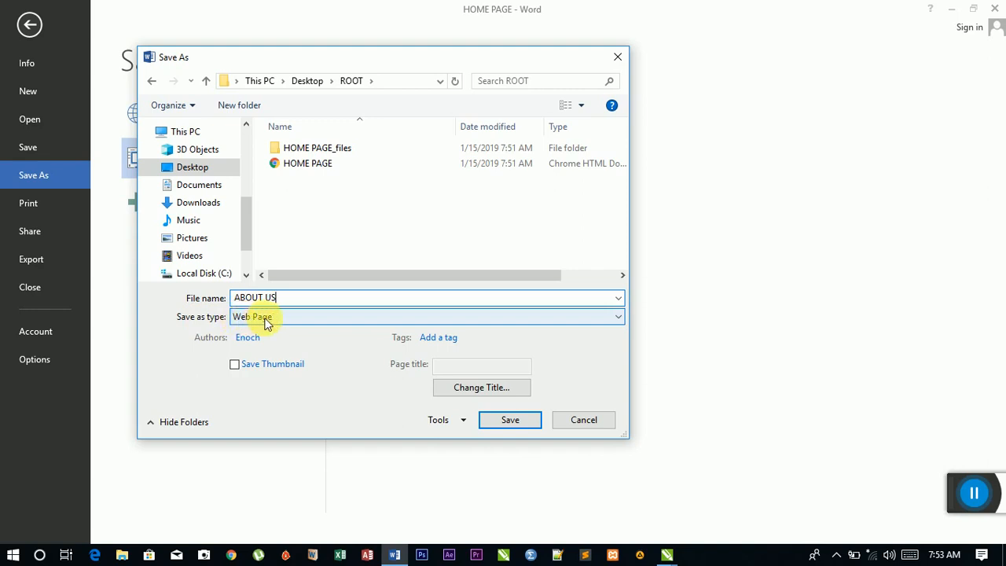
left_click(510, 427)
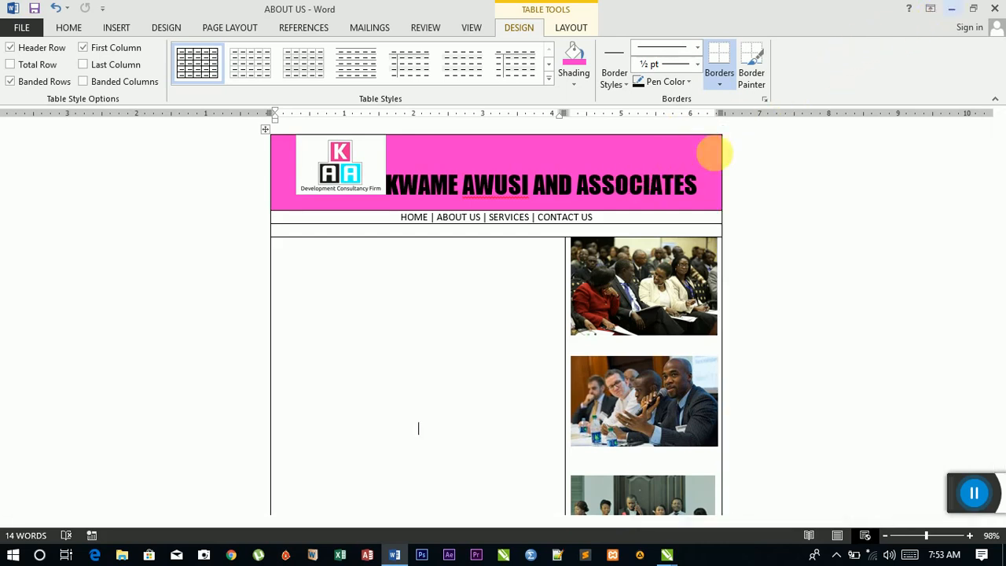
Minimize Word, check the ROOT folder for the saved ABOUT US page and its files folder, and close the folder
left_click(951, 9)
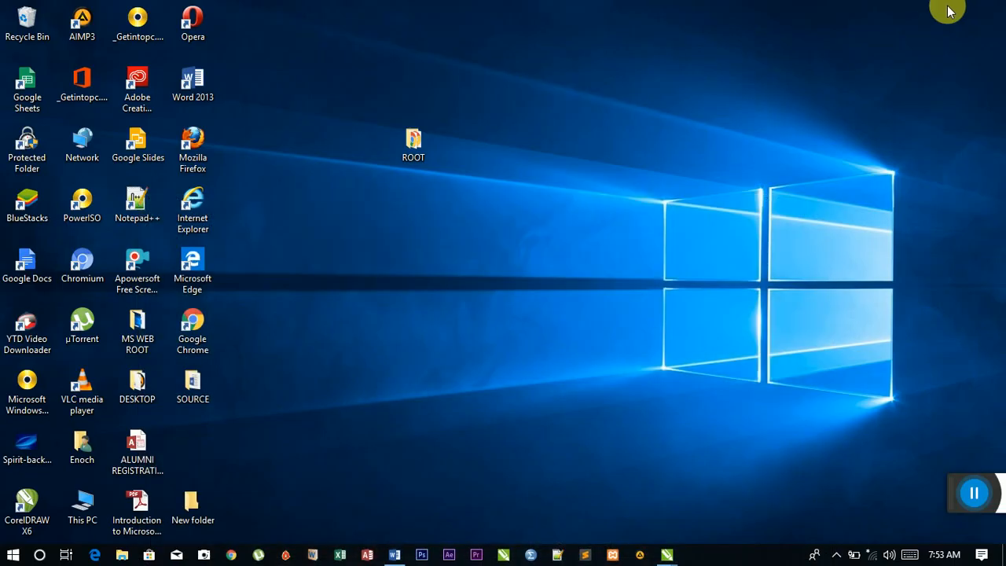
double_click(414, 142)
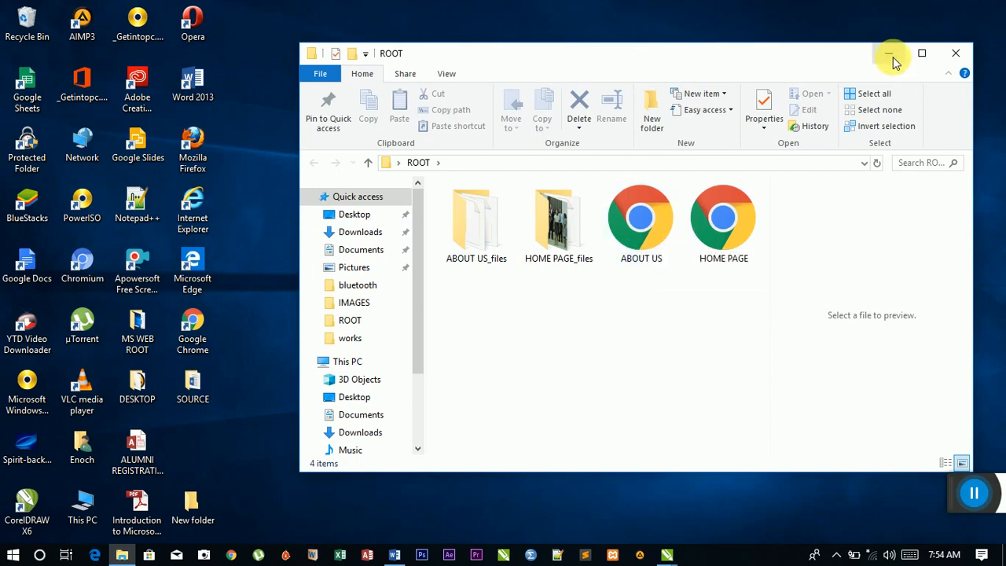
left_click(957, 54)
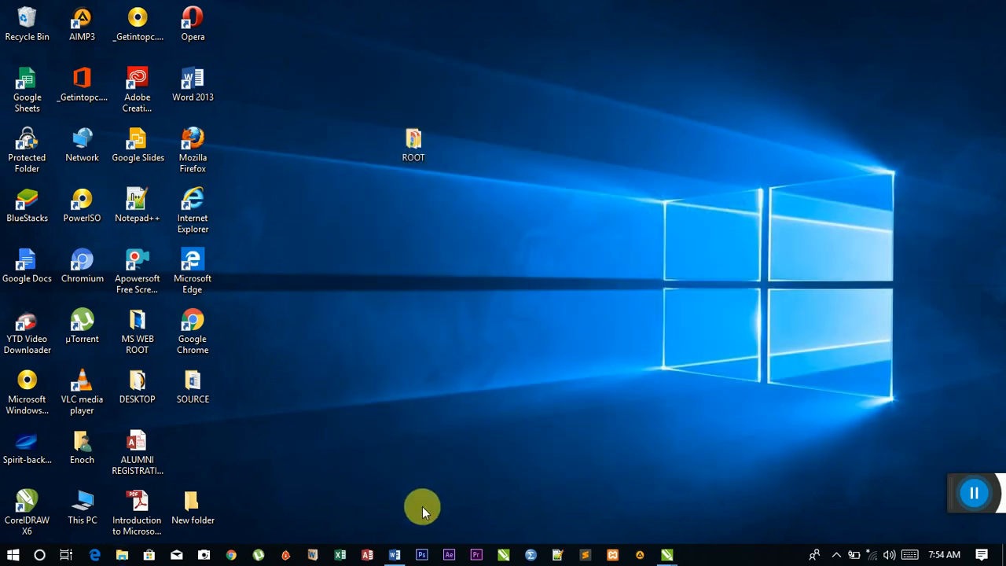
Switch back to the ABOUT US document and save a copy as a web page named SERVICES in the desktop's ROOT folder
left_click(396, 556)
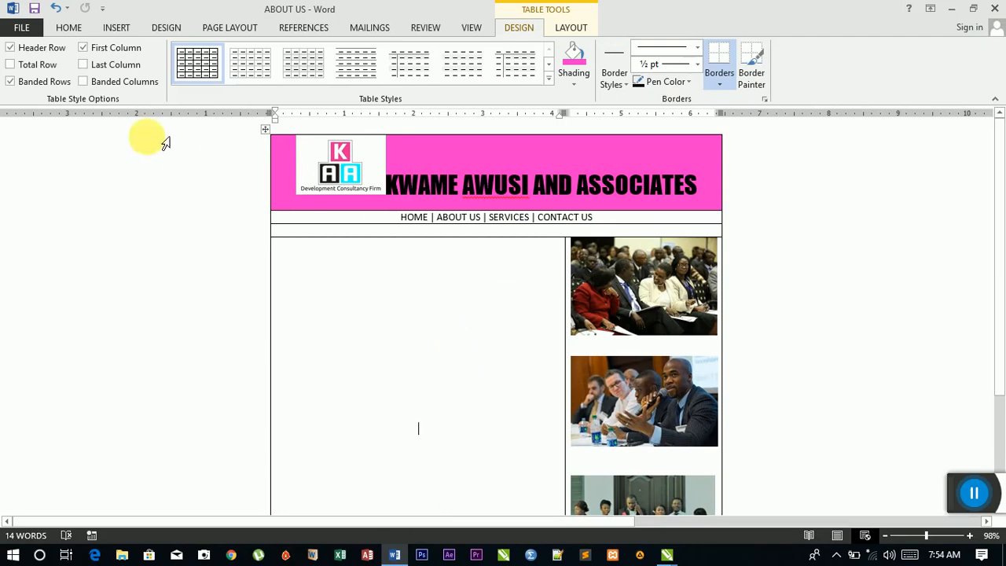
left_click(27, 28)
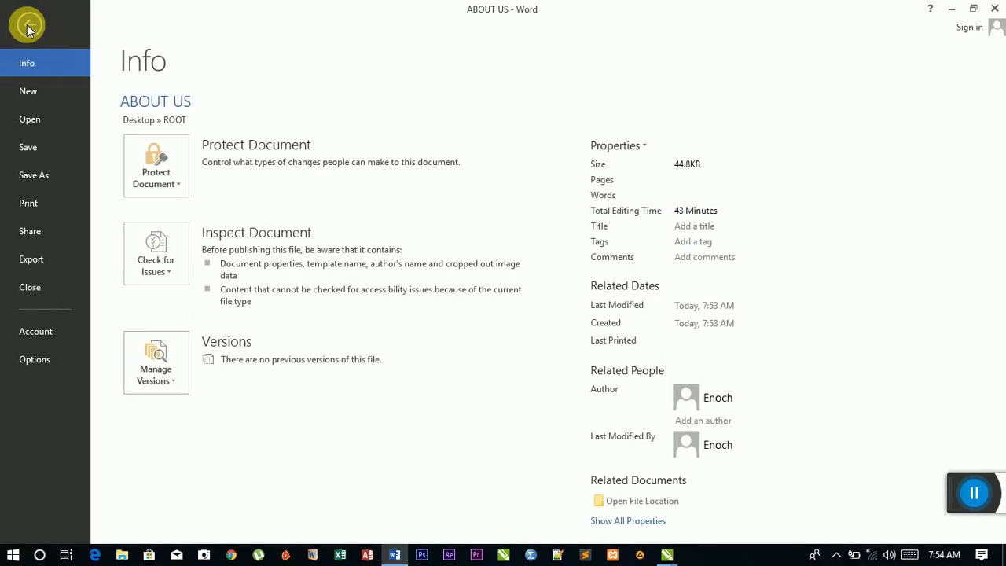
left_click(26, 175)
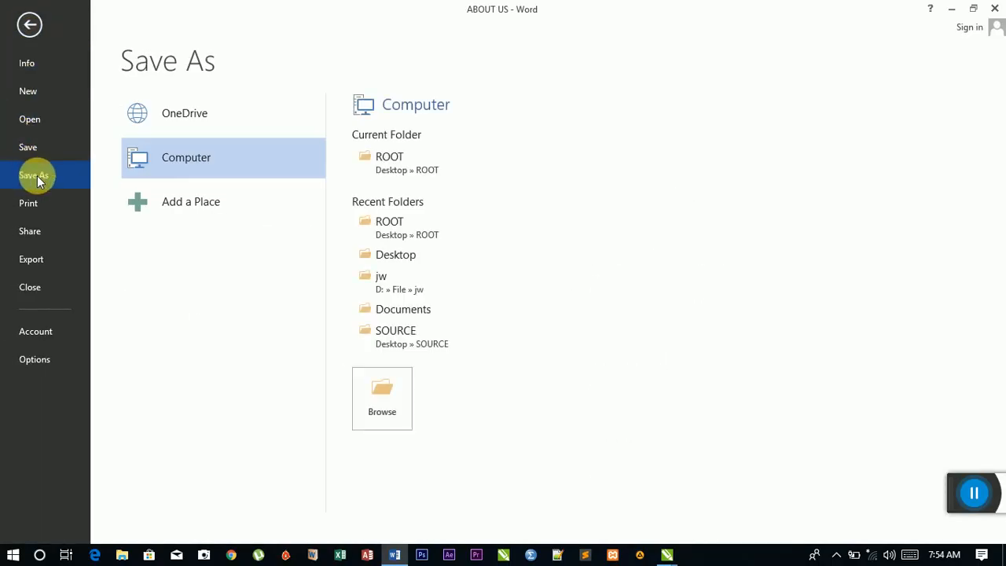
left_click(400, 396)
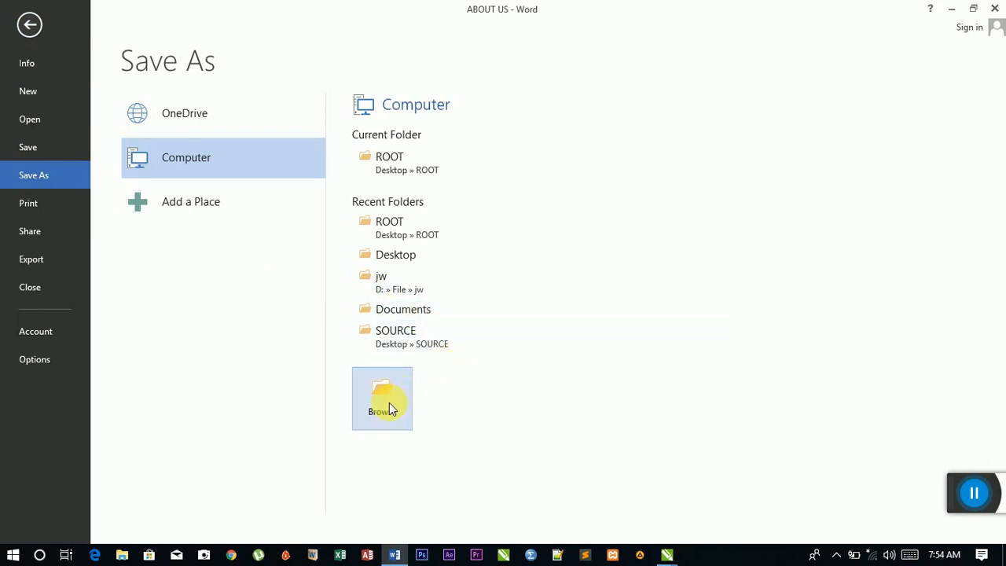
left_click(389, 402)
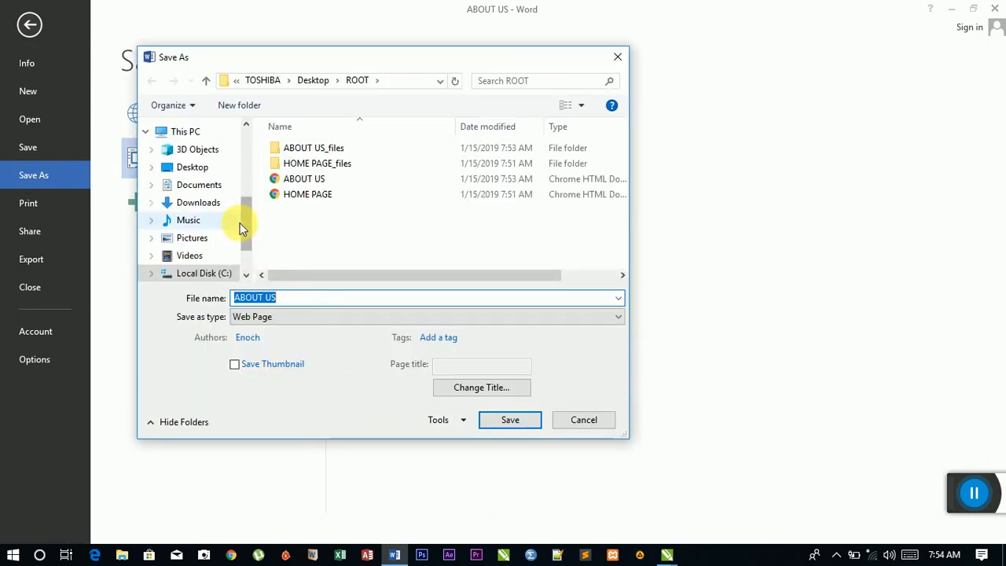
scroll(245, 210, "up", 1)
left_click(213, 208)
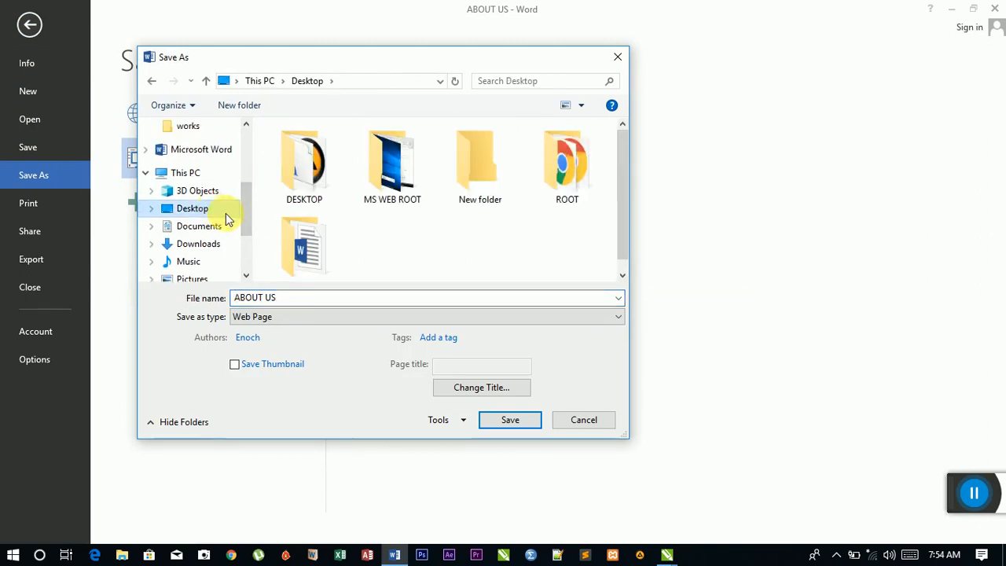
left_click(550, 180)
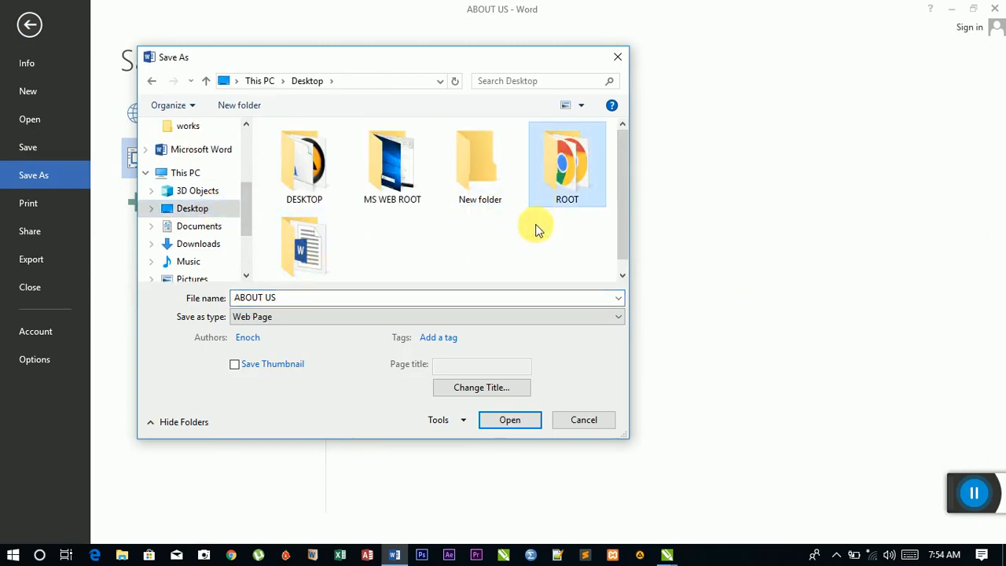
left_click(507, 421)
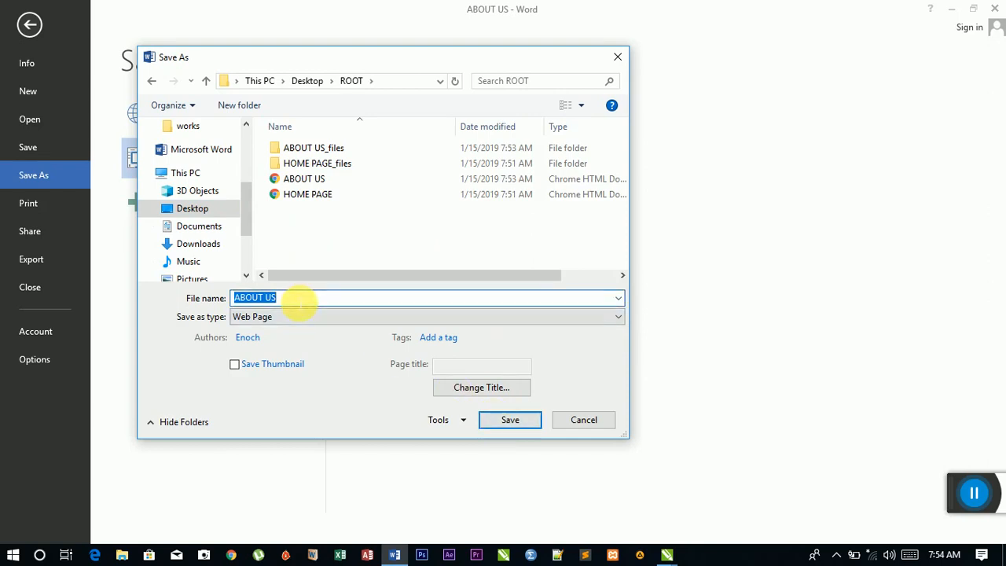
type("SERVICES")
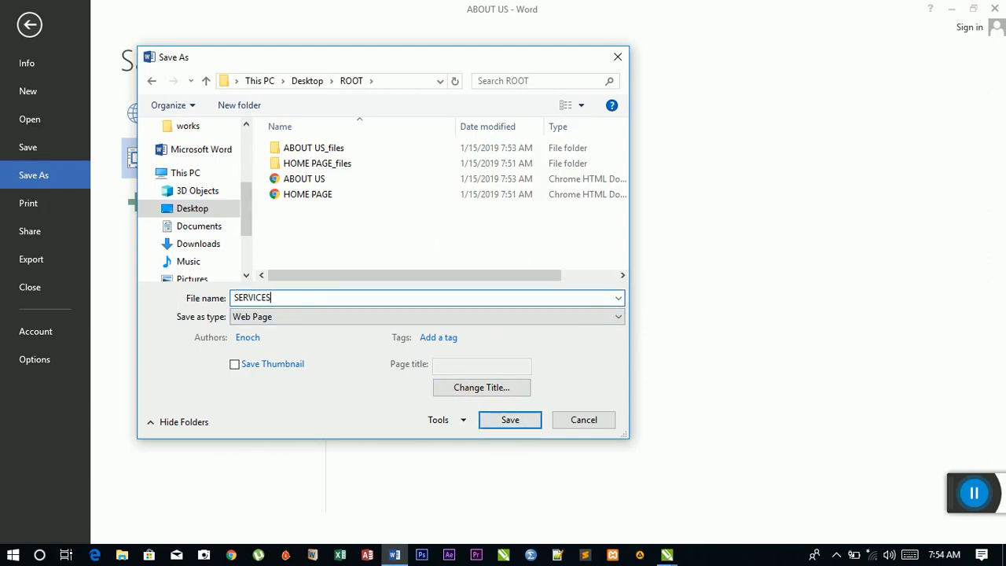
left_click(511, 421)
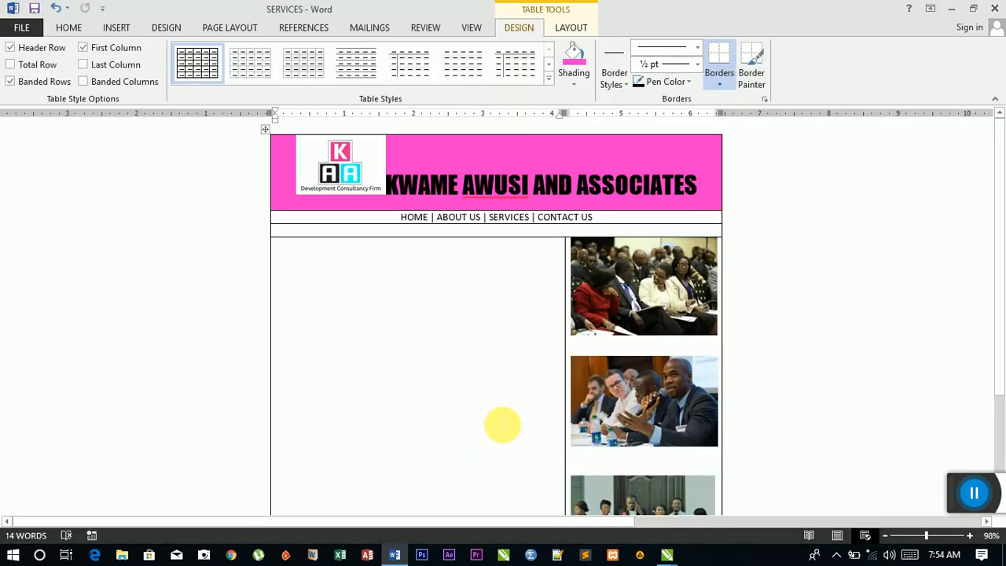
Minimize Word, check the ROOT folder for the saved SERVICES page and its files folder, and close the folder
scroll(502, 425, "down", 3)
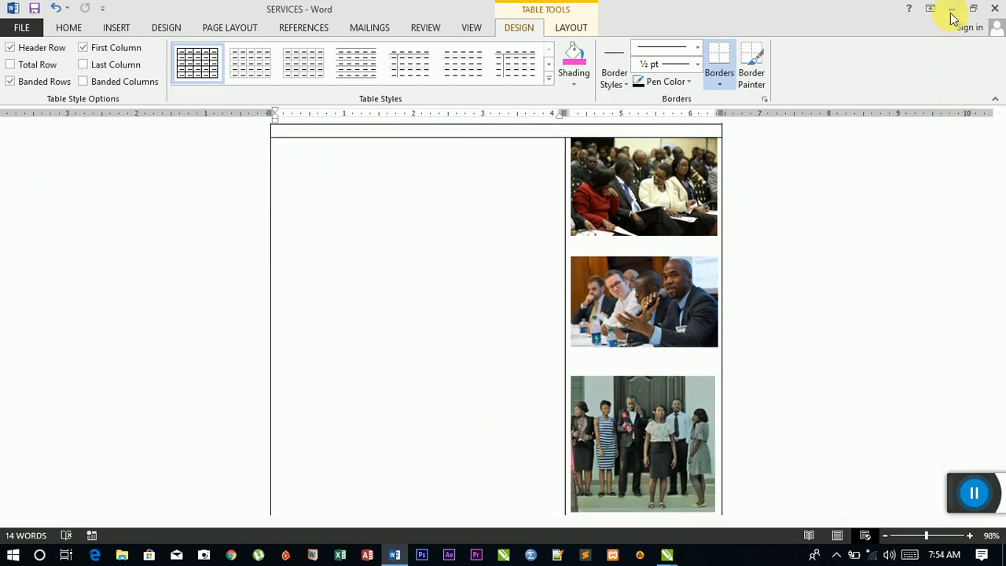
left_click(951, 17)
left_click(425, 143)
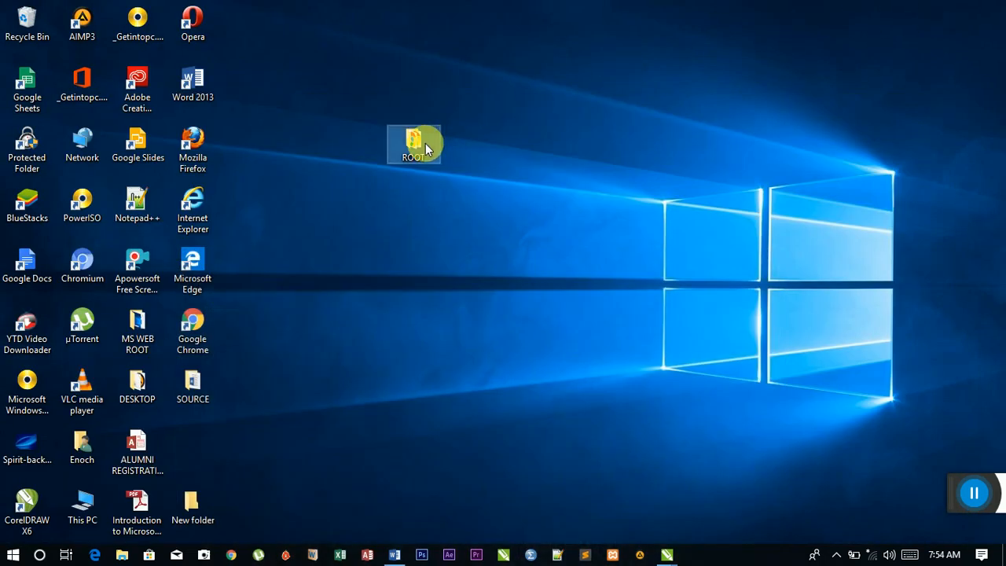
double_click(425, 143)
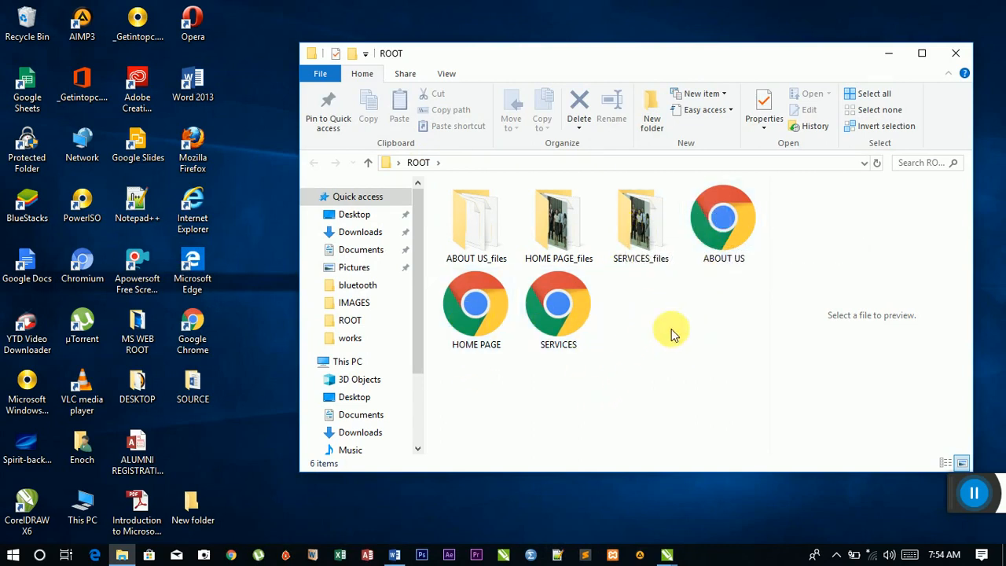
left_click(957, 55)
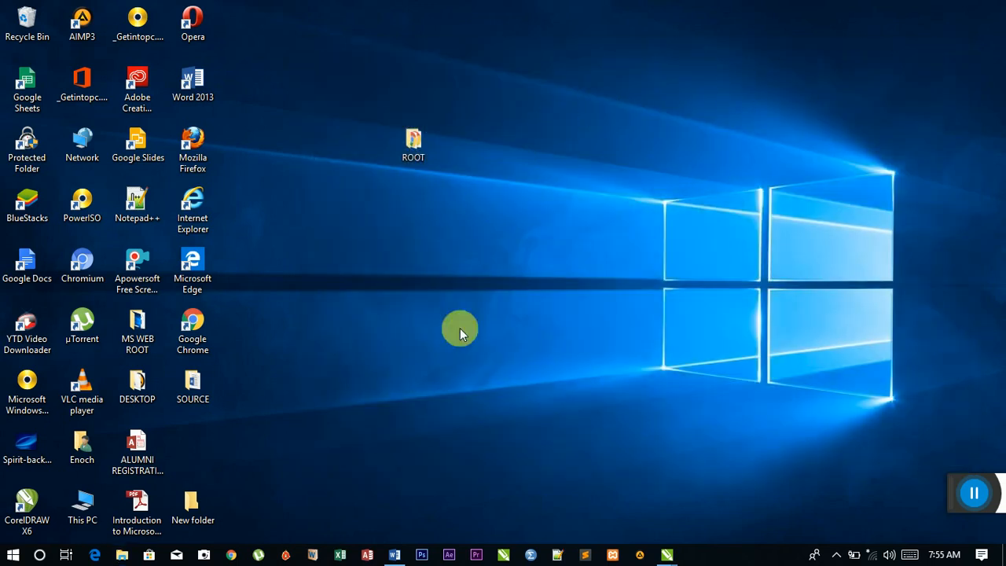
Reopen the SERVICES document from the desktop and review its header, menu row, empty content column and pictures
left_click(395, 550)
scroll(577, 227, "up", 3)
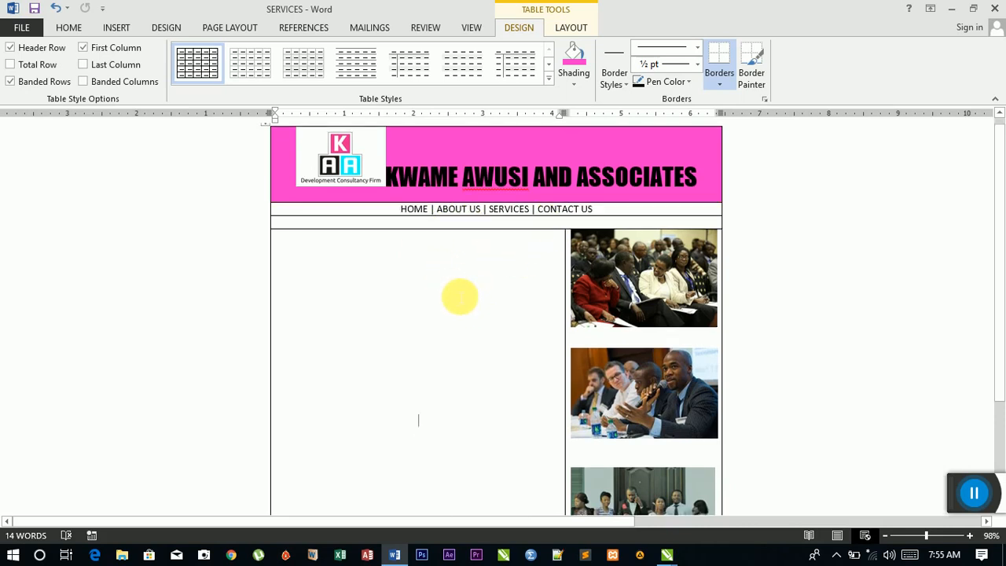
scroll(469, 307, "down", 3)
scroll(460, 297, "up", 2)
scroll(460, 296, "up", 1)
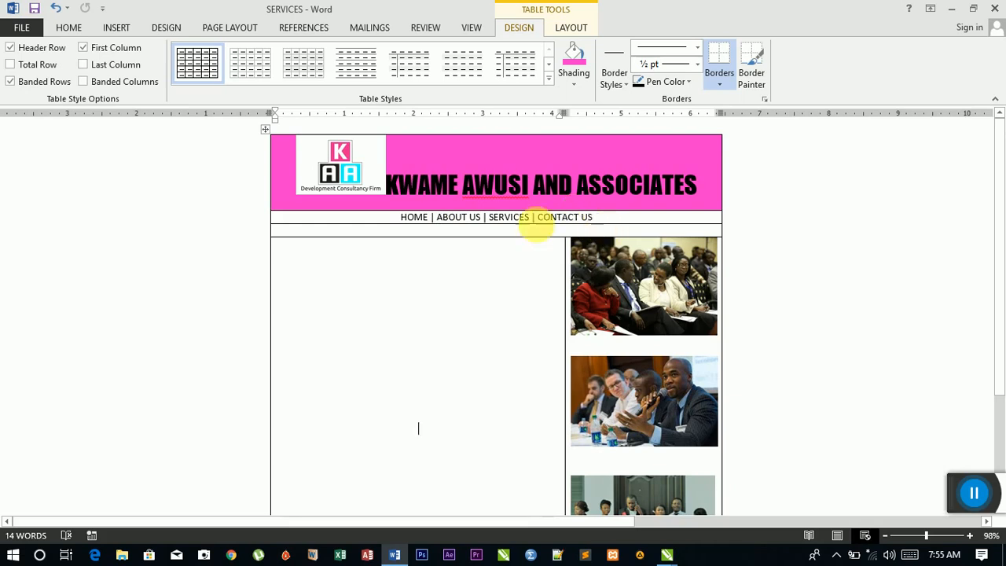
scroll(528, 314, "down", 2)
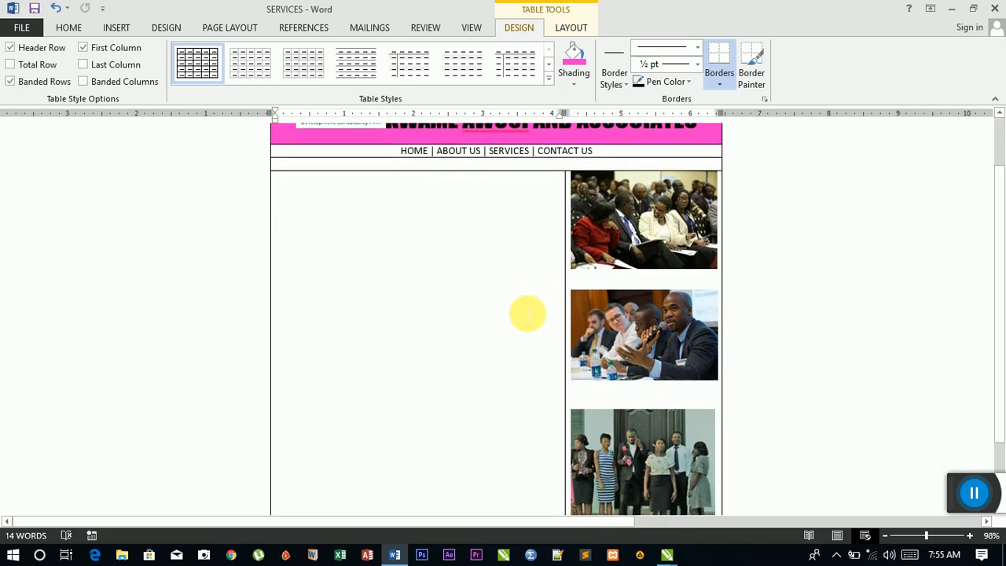
scroll(528, 314, "up", 2)
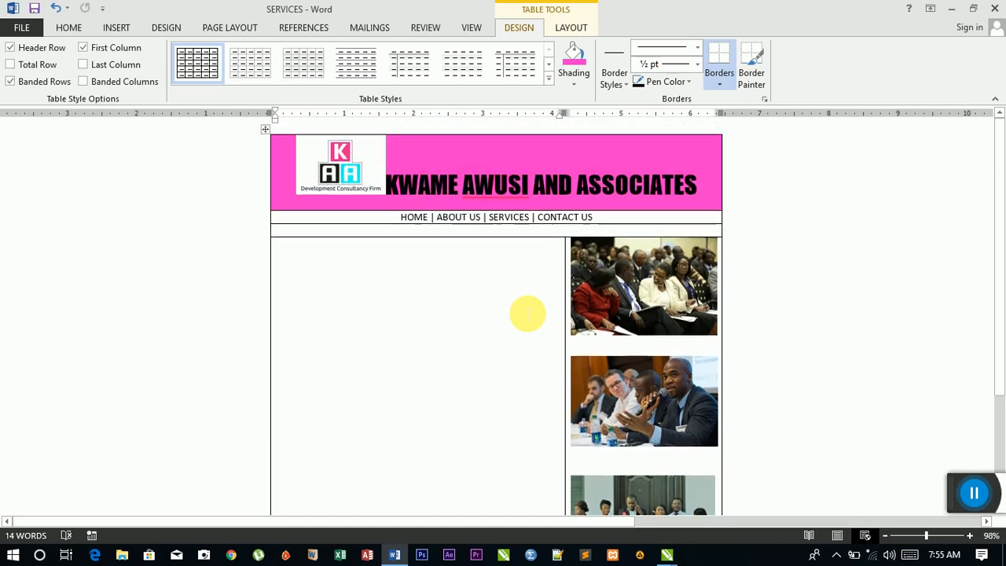